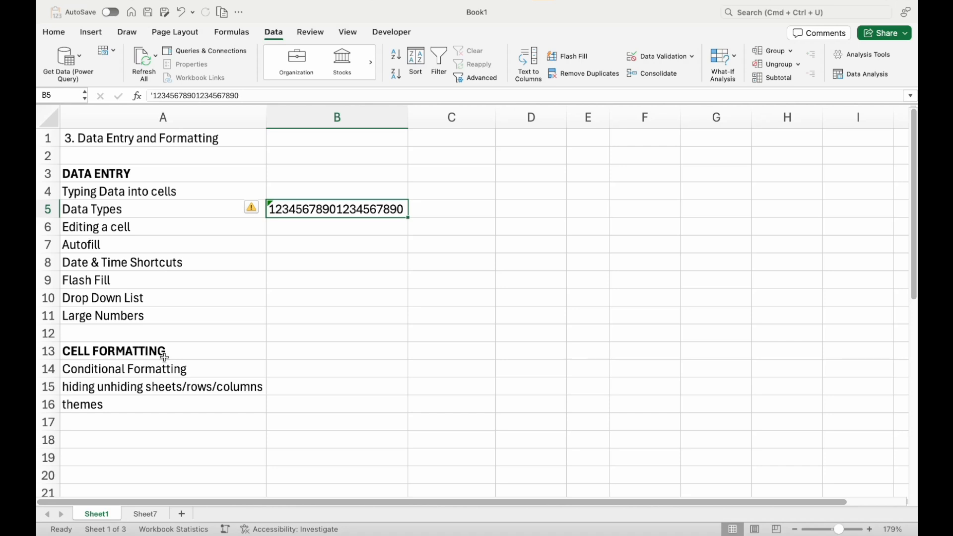
Look through the available fonts and font sizes for cell B5 without choosing one
{"action": "left_click", "coordinate": [47, 29]}
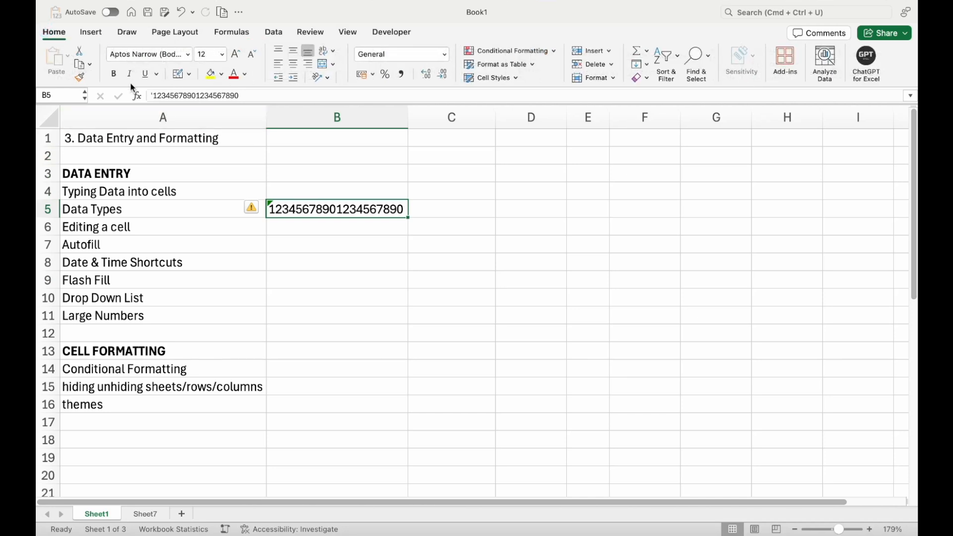
{"action": "left_click", "coordinate": [187, 54]}
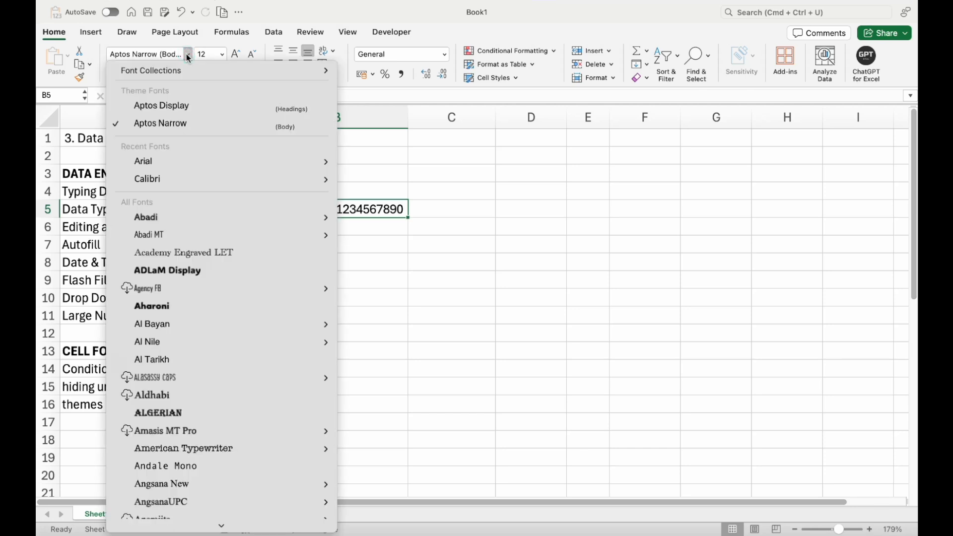
{"action": "left_click", "coordinate": [187, 54]}
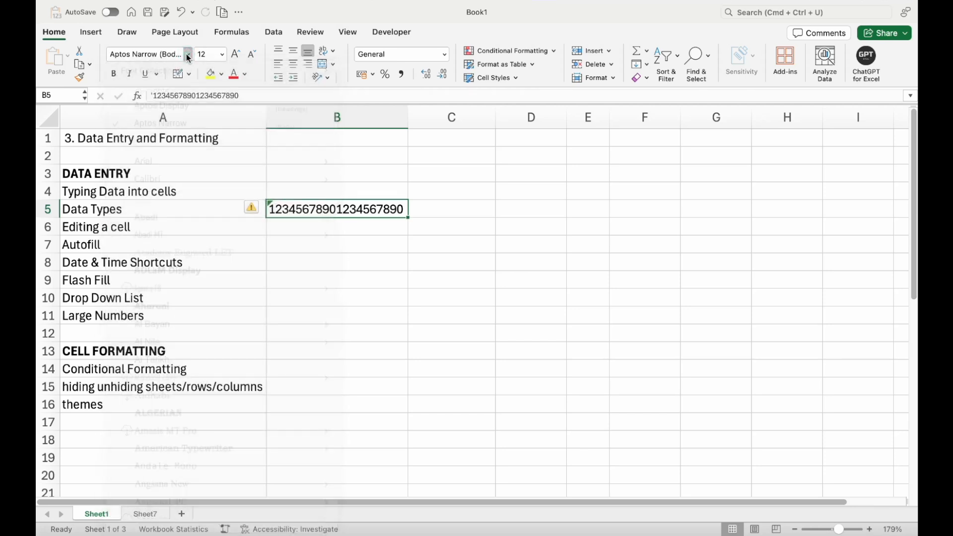
{"action": "left_click", "coordinate": [223, 55]}
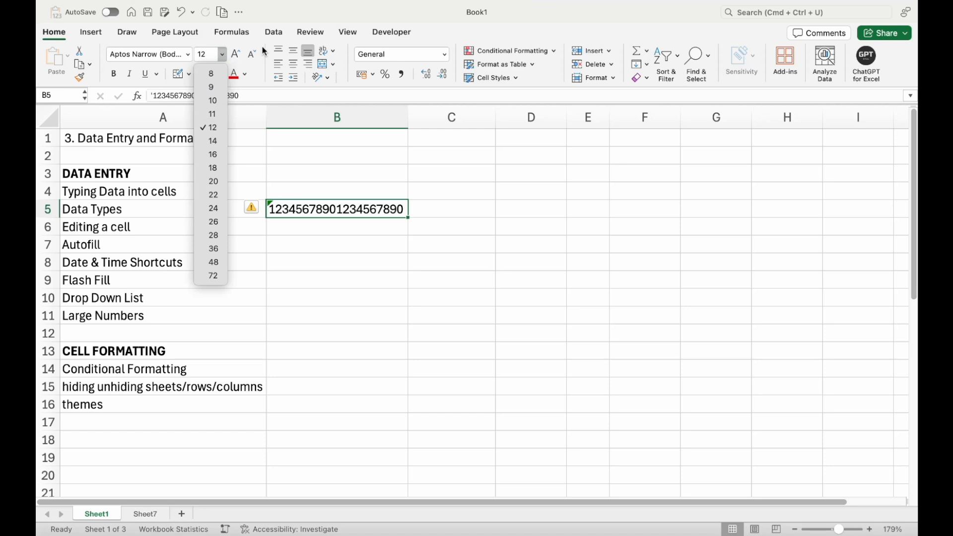
{"action": "left_click", "coordinate": [345, 11]}
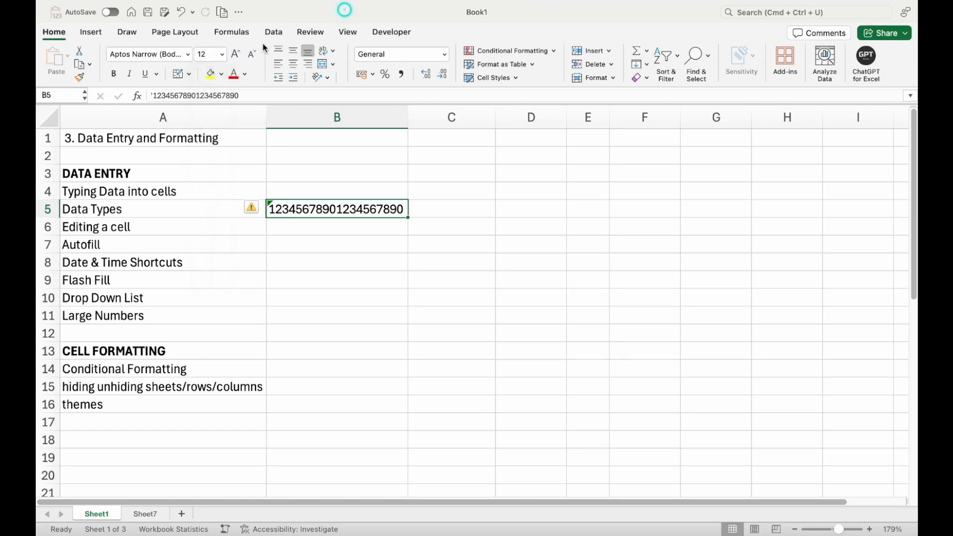
Increase the font size of cell B5 stepwise to 18, and decrease it stepwise to 11
{"action": "left_click", "coordinate": [239, 56]}
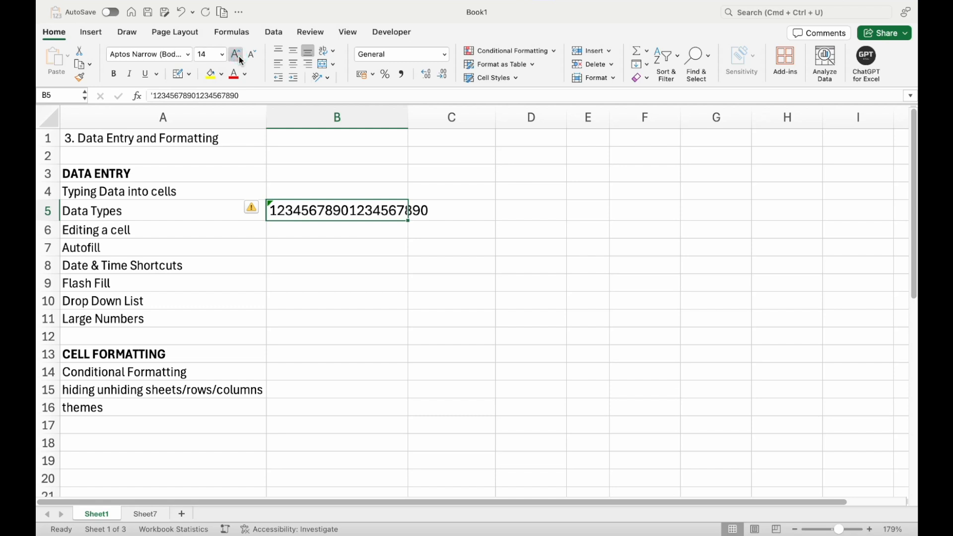
{"action": "left_click", "coordinate": [239, 55]}
{"action": "left_click", "coordinate": [240, 56]}
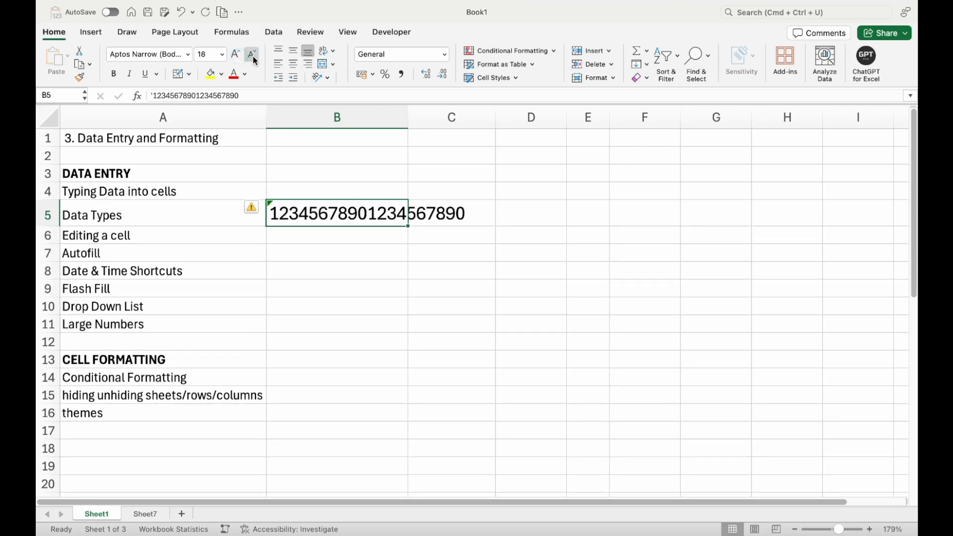
{"action": "left_click", "coordinate": [252, 57]}
{"action": "left_click", "coordinate": [252, 56]}
{"action": "left_click", "coordinate": [253, 57]}
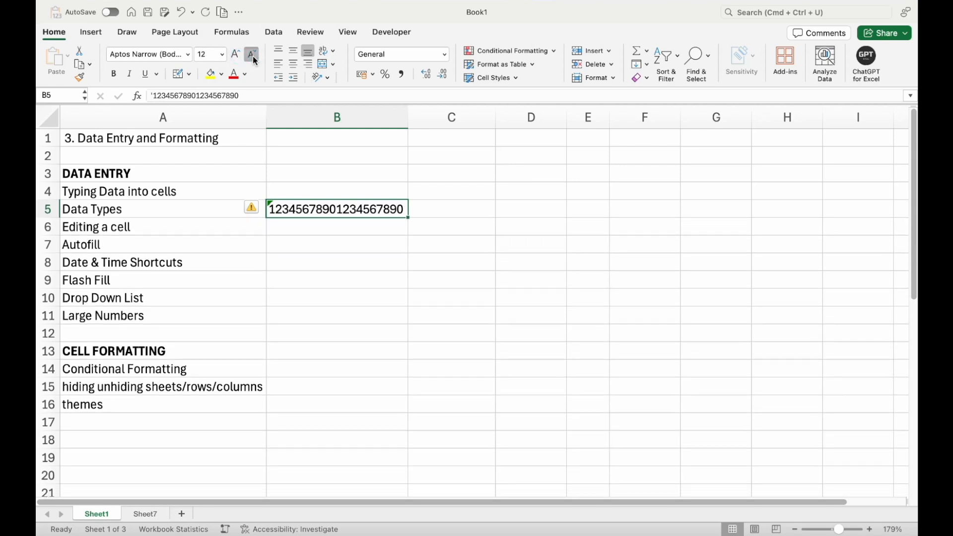
{"action": "left_click", "coordinate": [253, 56]}
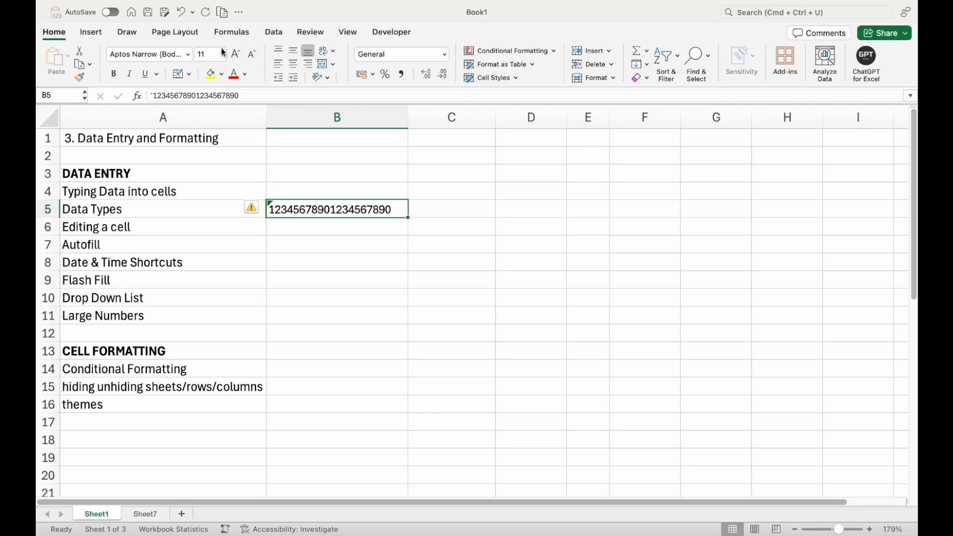
Make the number in cell B5 bold and italic, with a double underline
{"action": "left_click", "coordinate": [116, 75]}
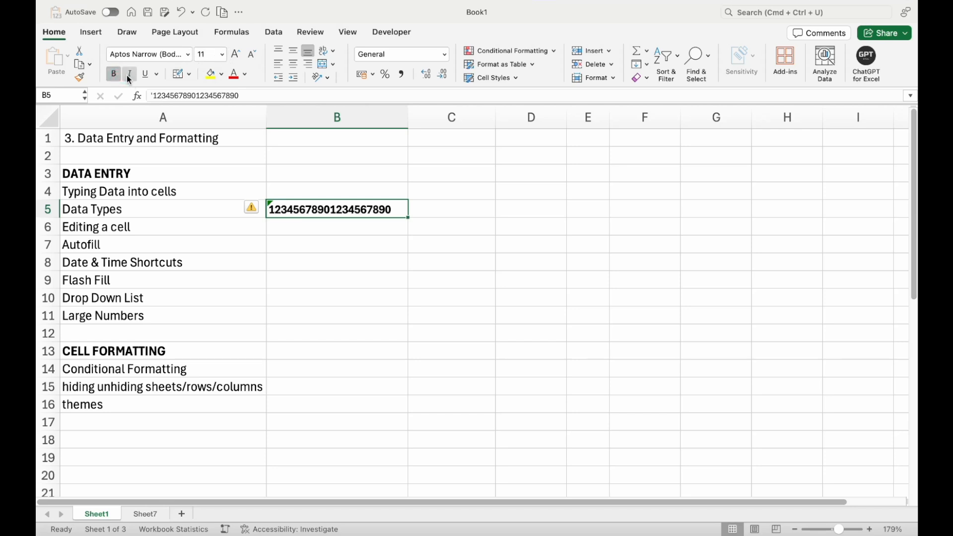
{"action": "left_click", "coordinate": [129, 75]}
{"action": "left_click", "coordinate": [148, 75]}
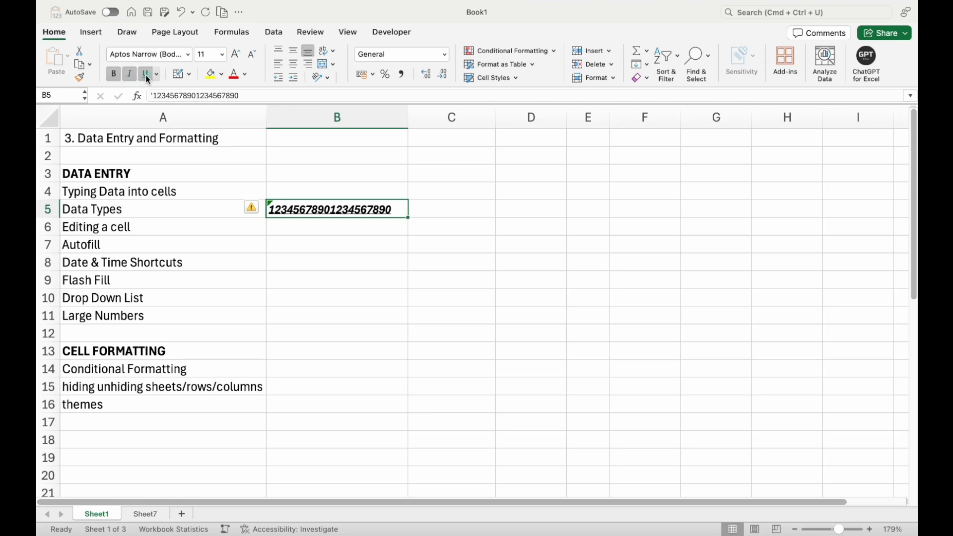
{"action": "left_click", "coordinate": [157, 75]}
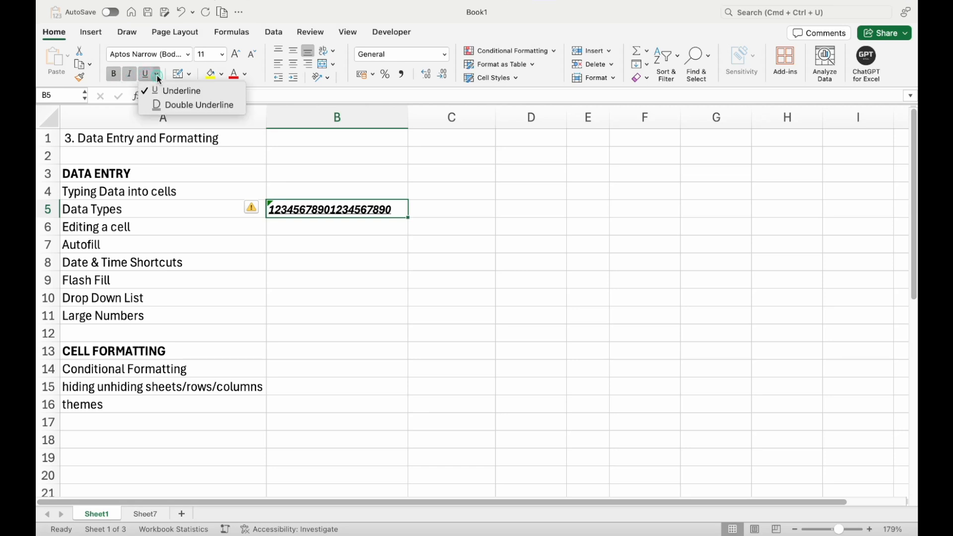
{"action": "left_click", "coordinate": [182, 103]}
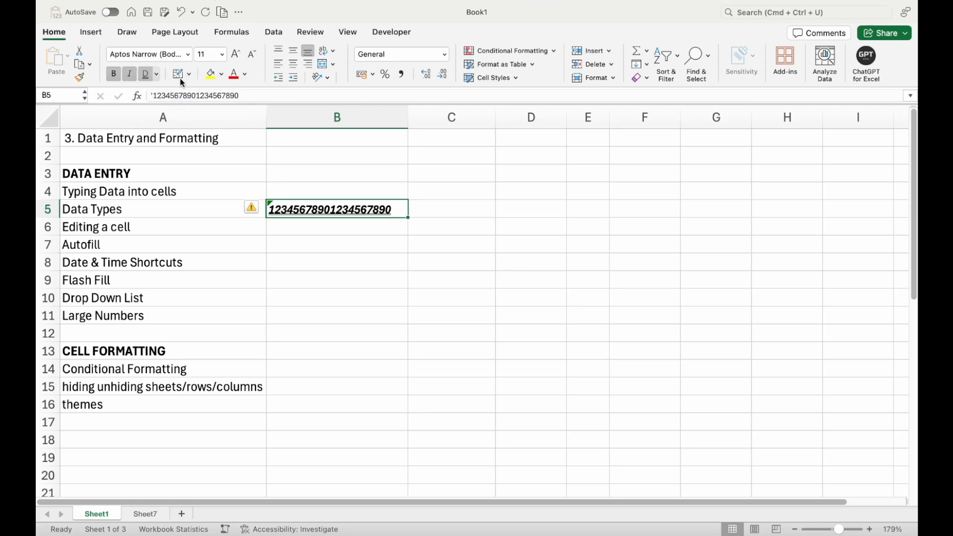
Remove the double underline, italic and bold formatting from cell B5
{"action": "left_click", "coordinate": [145, 74]}
{"action": "left_click", "coordinate": [132, 74]}
{"action": "left_click", "coordinate": [114, 75]}
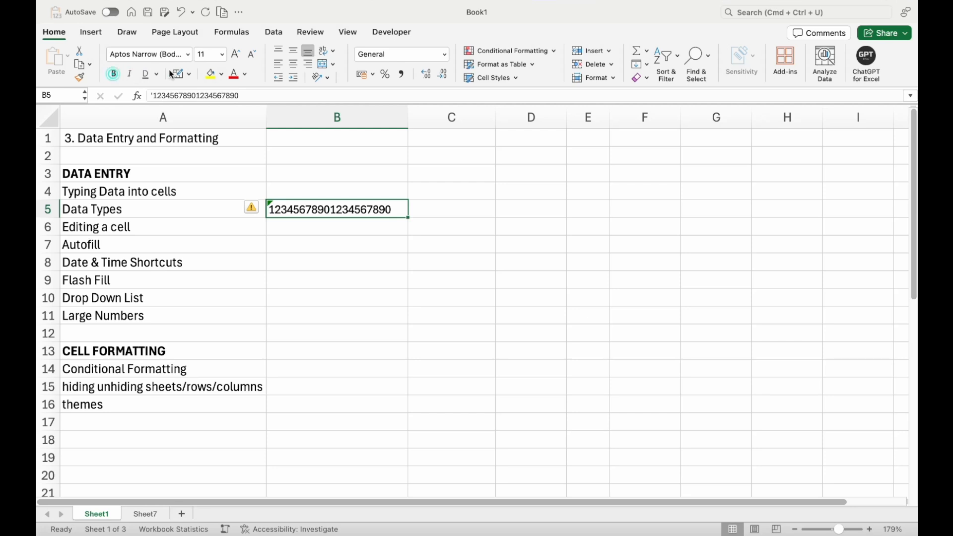
Apply a Thick Box Border around cell B5 and select a neighbouring cell to see it
{"action": "left_click", "coordinate": [190, 74]}
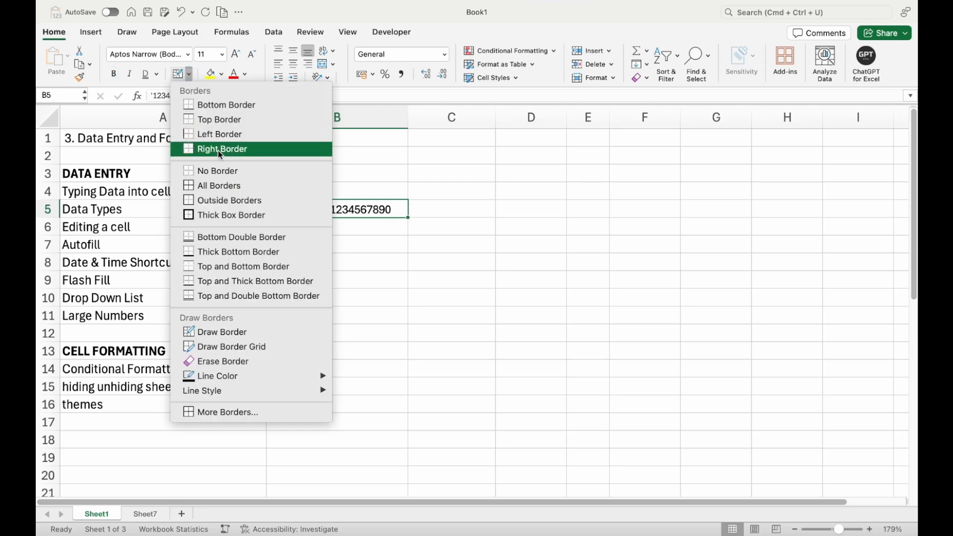
{"action": "left_click", "coordinate": [237, 217]}
{"action": "left_click", "coordinate": [453, 219]}
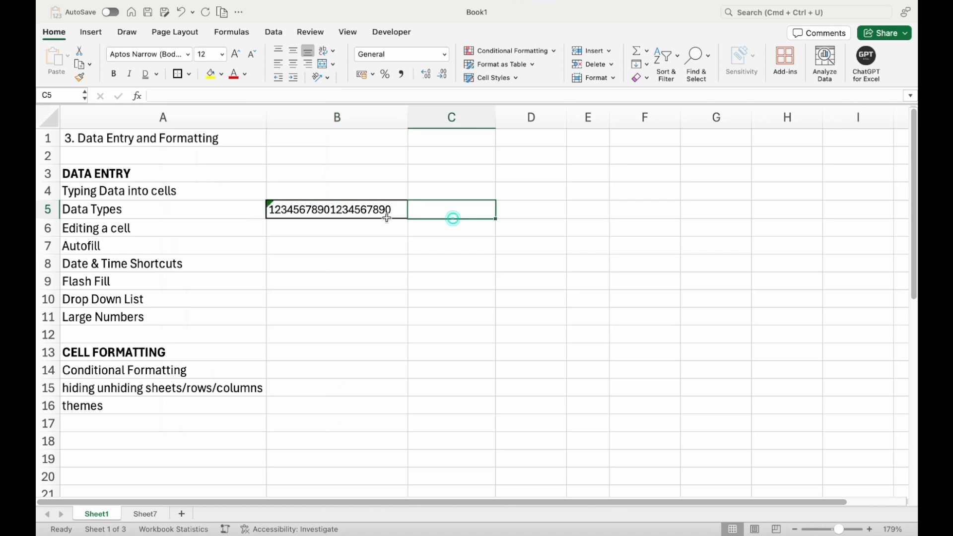
Review the additional border options for cell B5 in Format Cells and leave them unapplied
{"action": "left_click", "coordinate": [386, 218]}
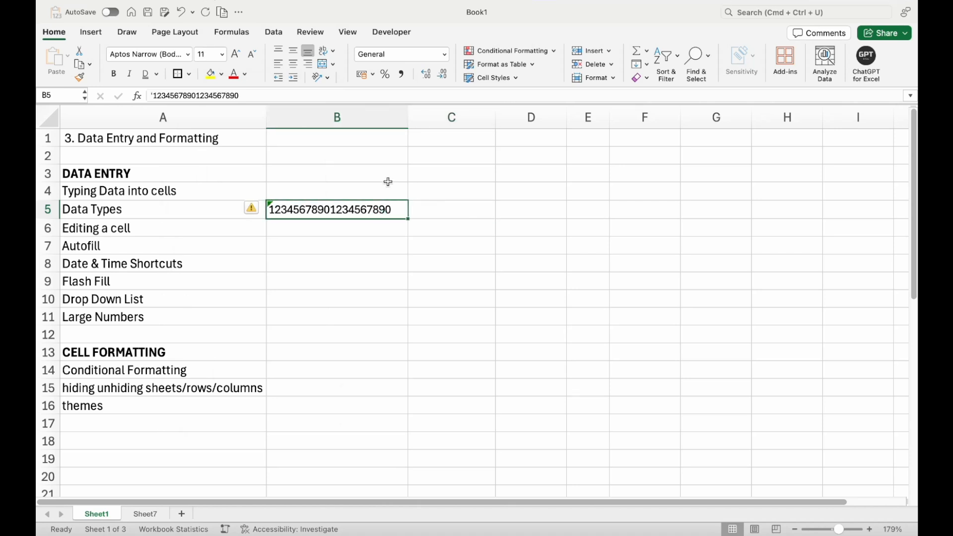
{"action": "left_click", "coordinate": [190, 75]}
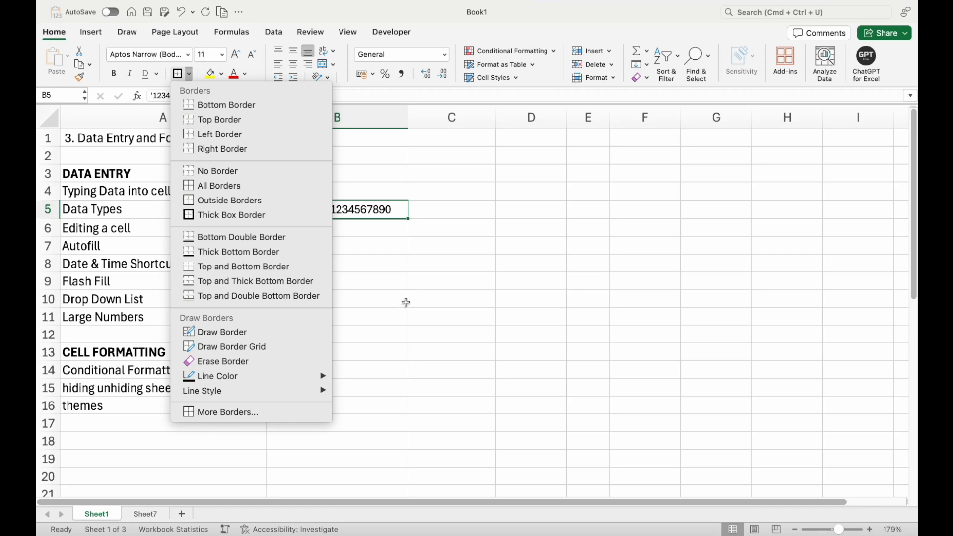
{"action": "left_click", "coordinate": [271, 413]}
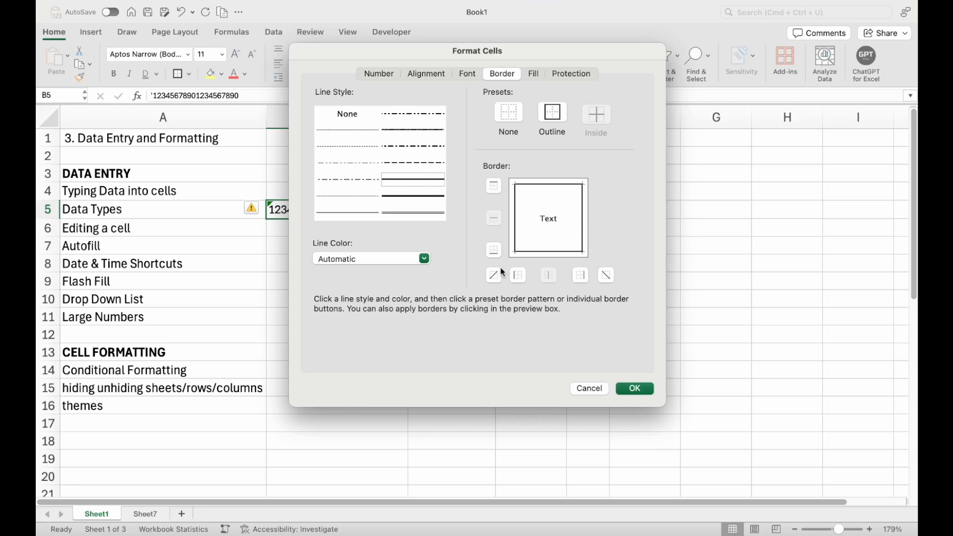
{"action": "left_click", "coordinate": [590, 389]}
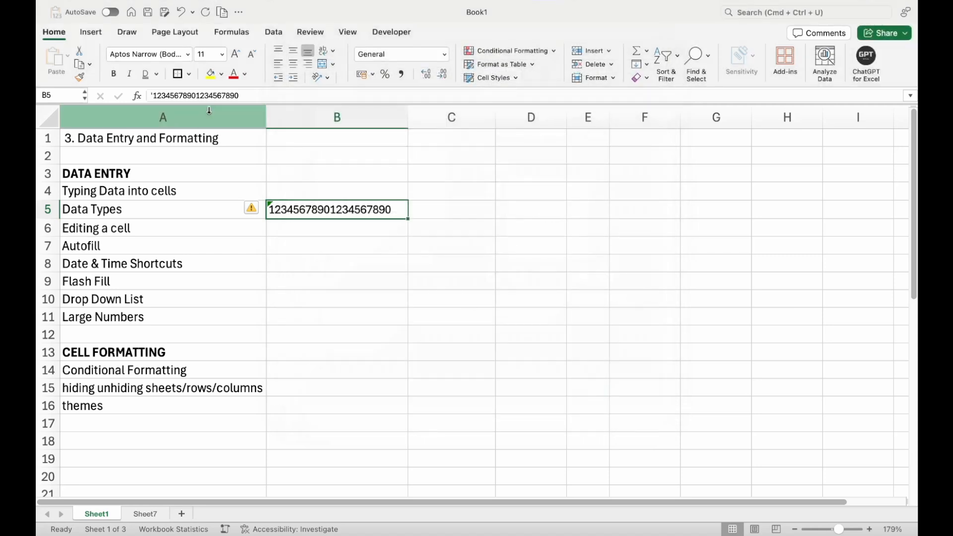
Fill cell B5 with a medium blue theme shade and color its text light green
{"action": "left_click", "coordinate": [222, 75]}
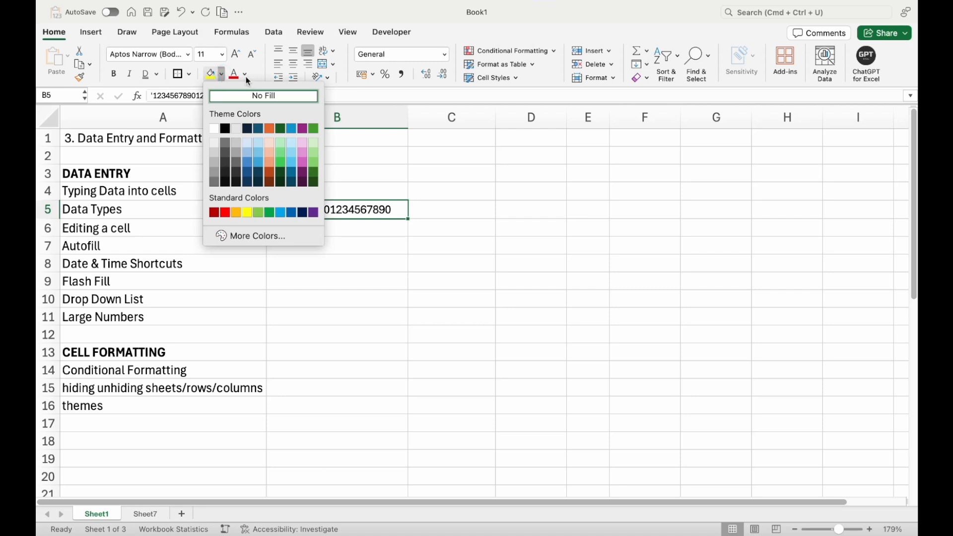
{"action": "left_click", "coordinate": [258, 156]}
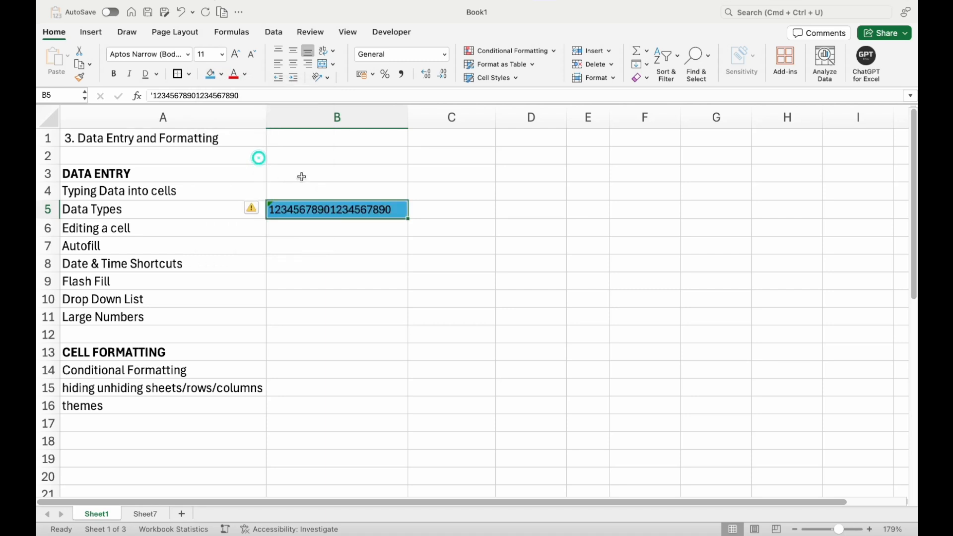
{"action": "left_click", "coordinate": [245, 75]}
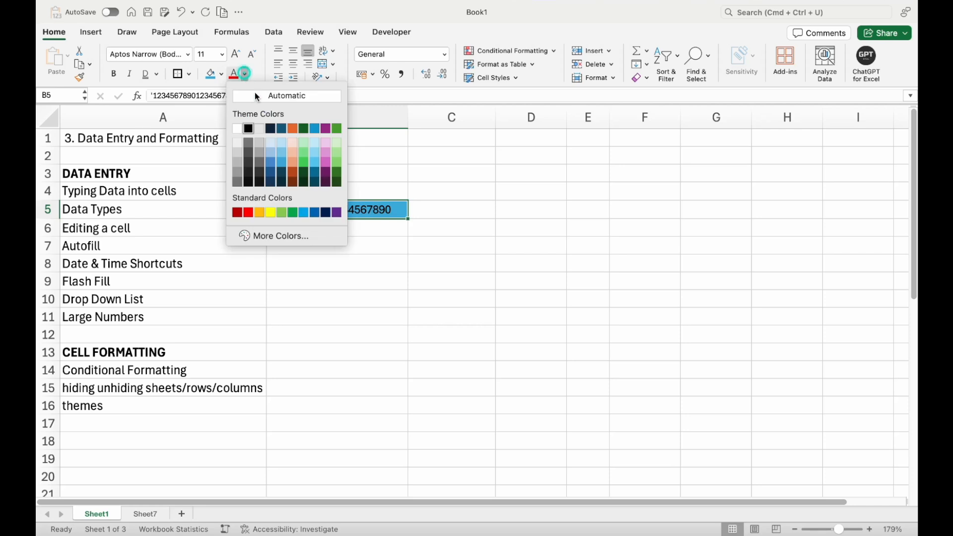
{"action": "left_click", "coordinate": [303, 151]}
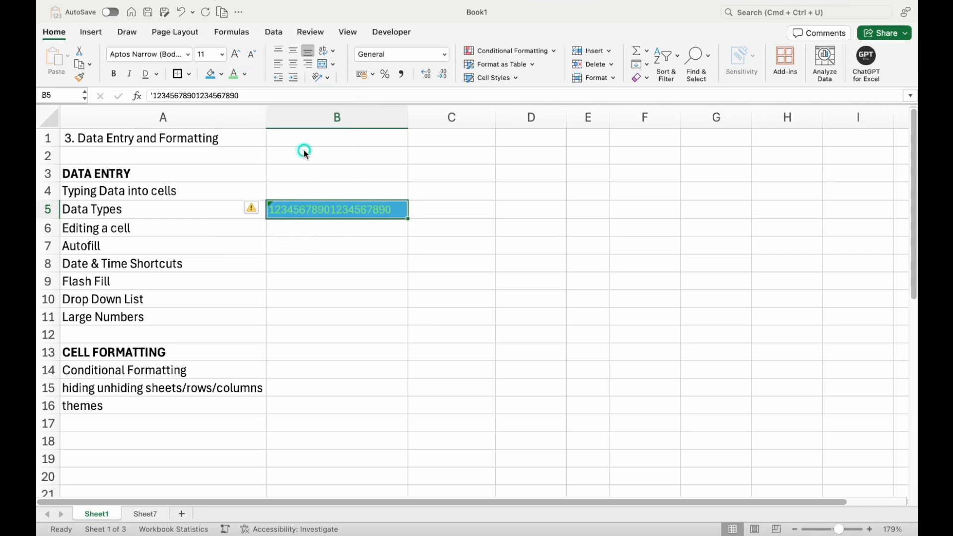
{"action": "left_click", "coordinate": [417, 215]}
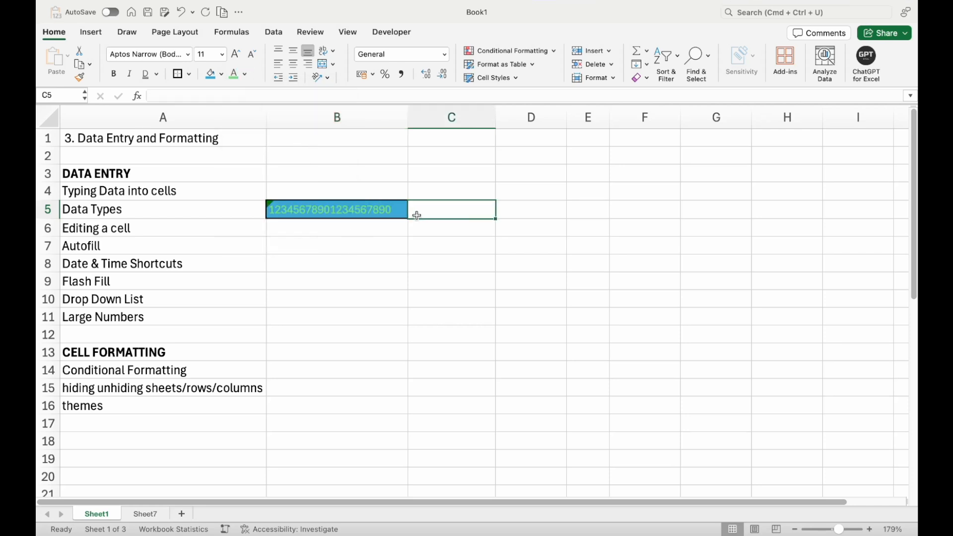
Change the text color of cell B5 to the lightest orange theme shade
{"action": "left_click", "coordinate": [348, 211]}
{"action": "left_click", "coordinate": [245, 74]}
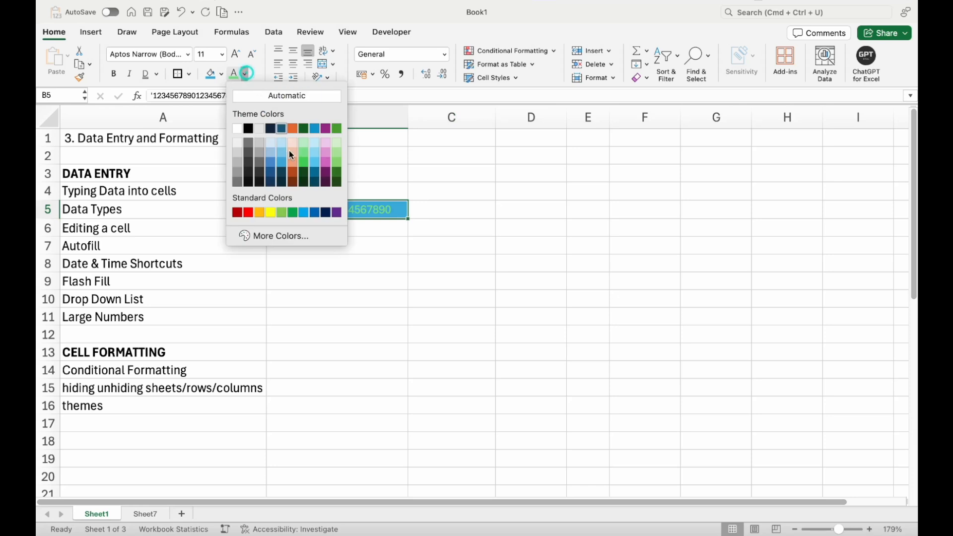
{"action": "left_click", "coordinate": [293, 143]}
{"action": "left_click", "coordinate": [422, 214]}
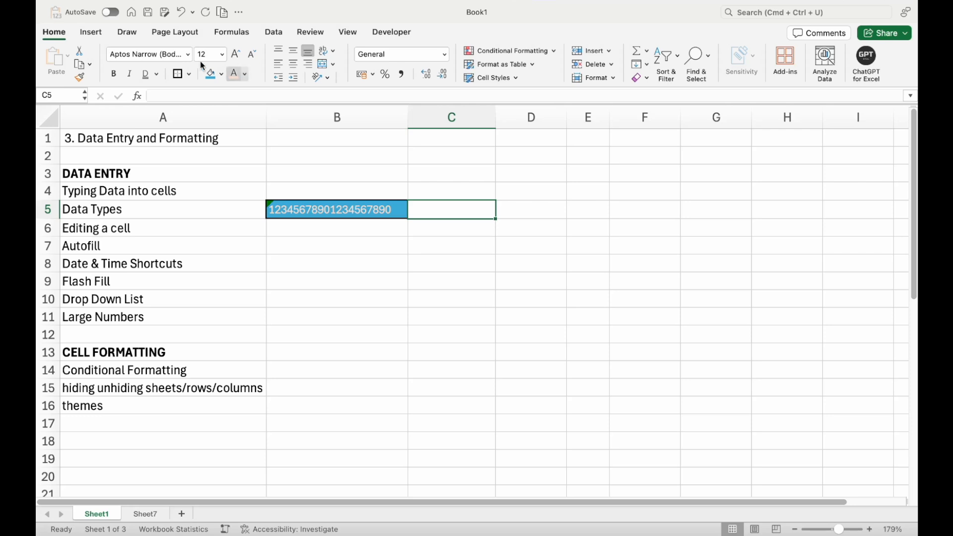
Top-align cell C5, and enlarge cell B5 by making row 5 about twice as tall and column B wider
{"action": "left_click", "coordinate": [282, 54]}
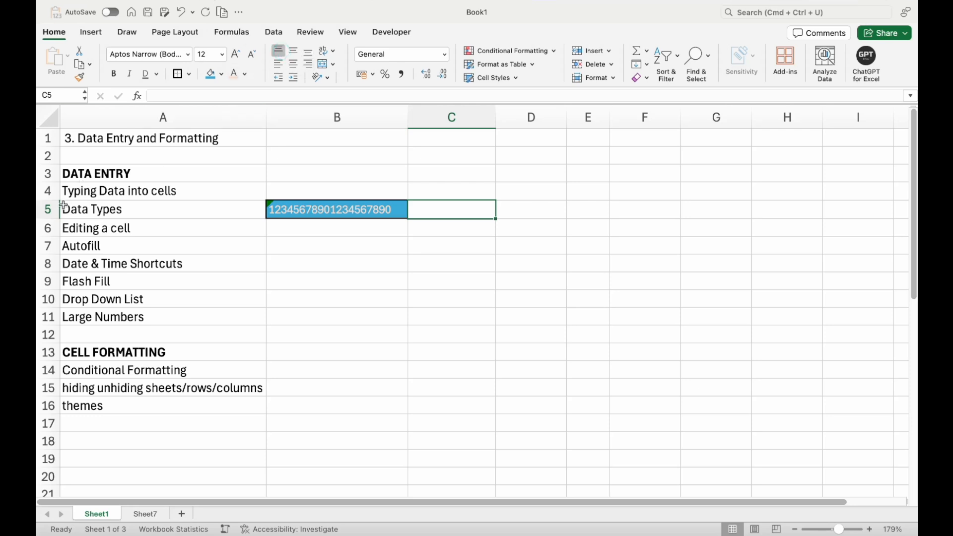
{"action": "left_click_drag", "start_coordinate": [53, 219], "coordinate": [53, 241]}
{"action": "left_click_drag", "start_coordinate": [407, 120], "coordinate": [440, 117]}
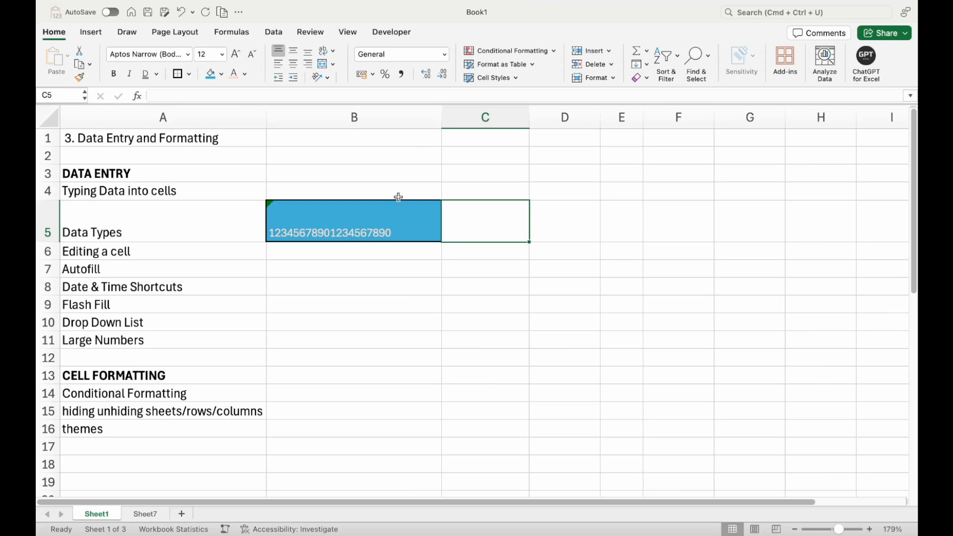
Set cell B5's vertical alignment to top, middle and bottom in turn, and its horizontal alignment to center and right
{"action": "left_click", "coordinate": [389, 231]}
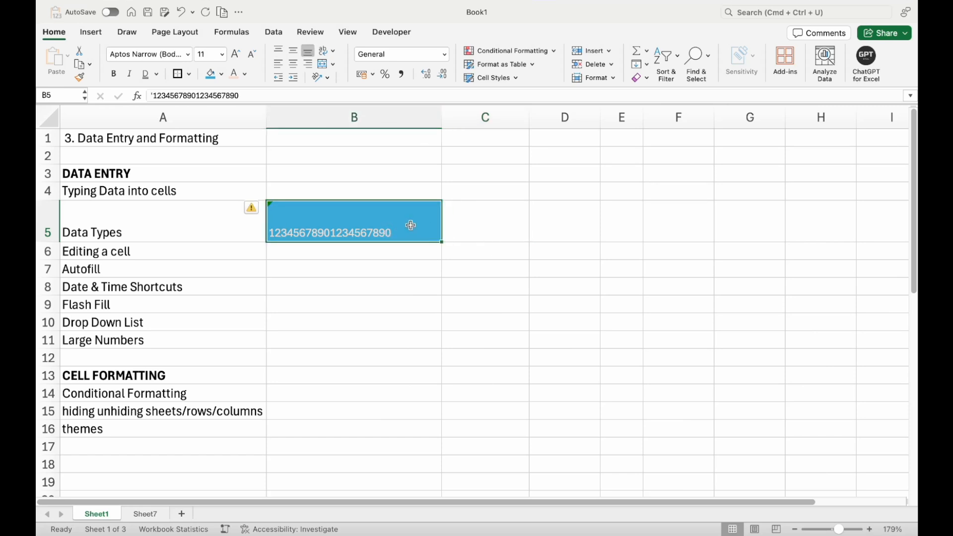
{"action": "left_click", "coordinate": [279, 51]}
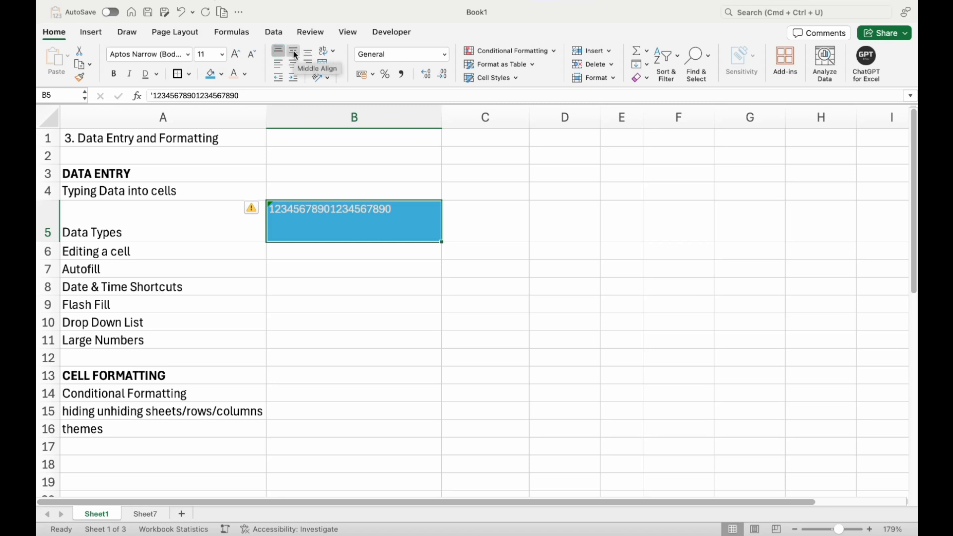
{"action": "left_click", "coordinate": [294, 53]}
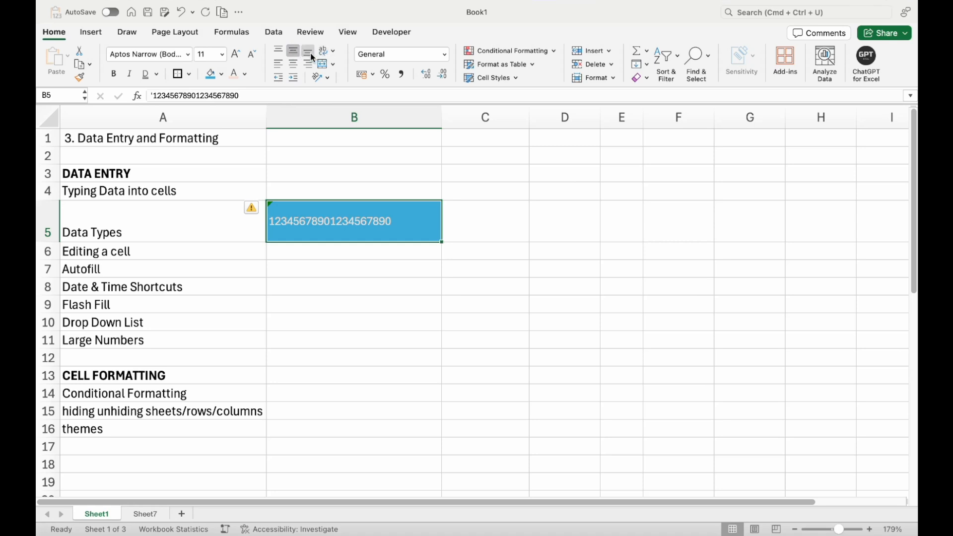
{"action": "left_click", "coordinate": [311, 53]}
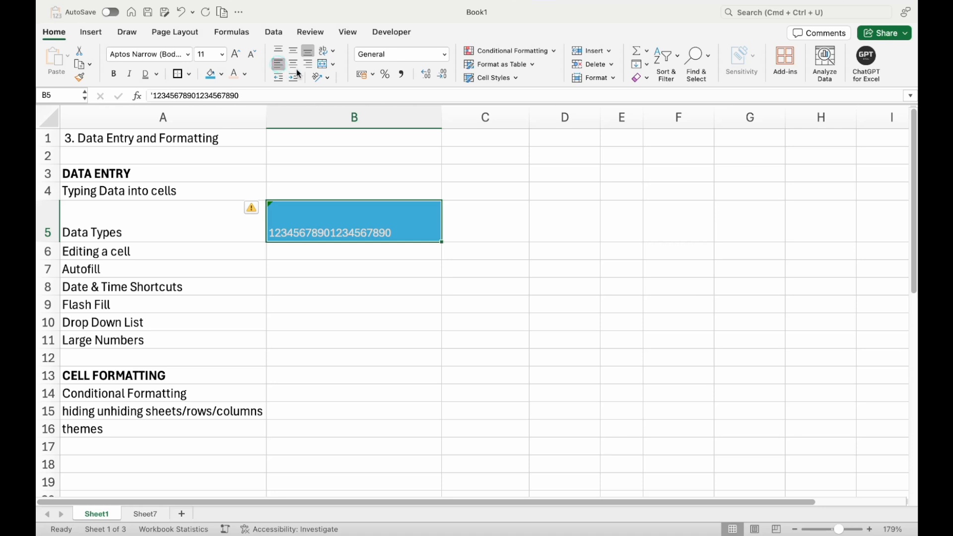
{"action": "left_click", "coordinate": [294, 68]}
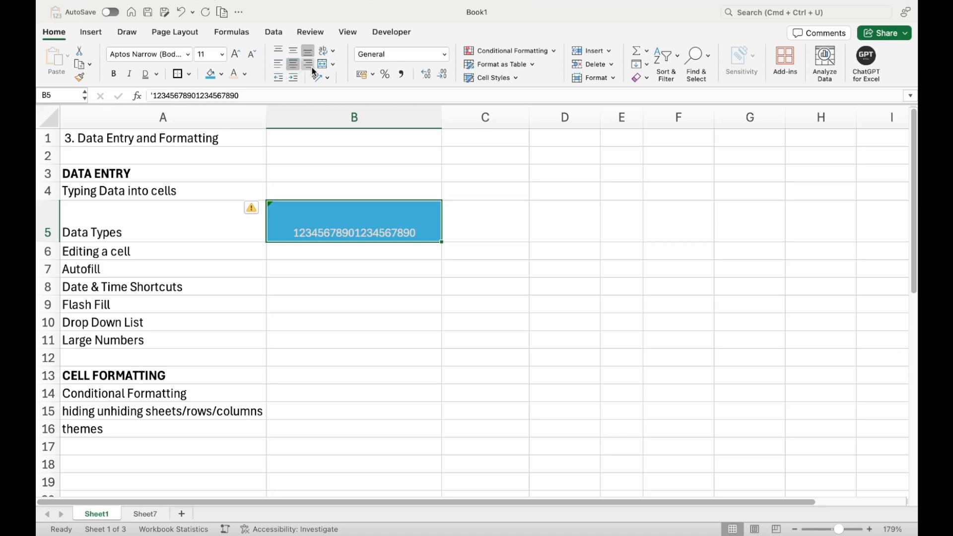
{"action": "left_click", "coordinate": [311, 64]}
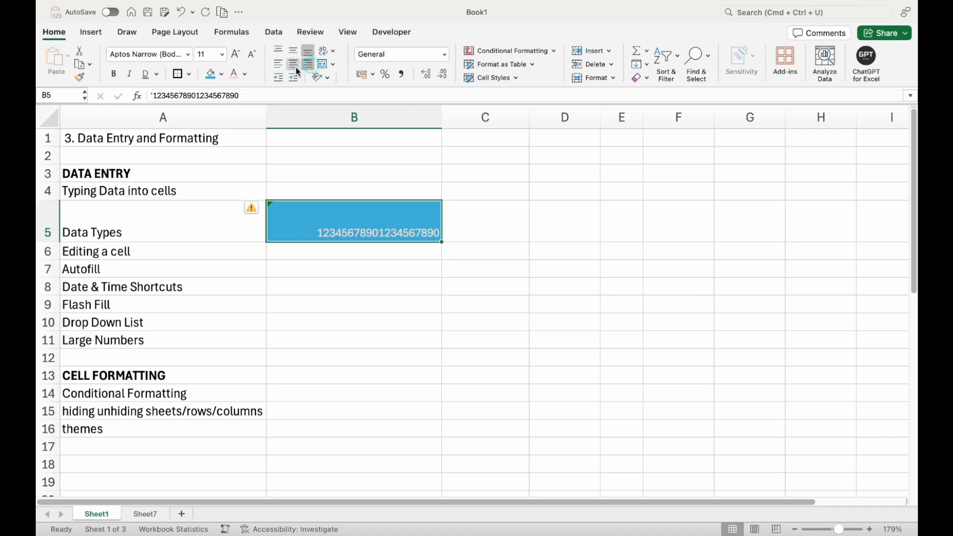
Center cell B5's text horizontally and middle-align it vertically, and return it to the default left and bottom alignment
{"action": "left_click", "coordinate": [294, 65]}
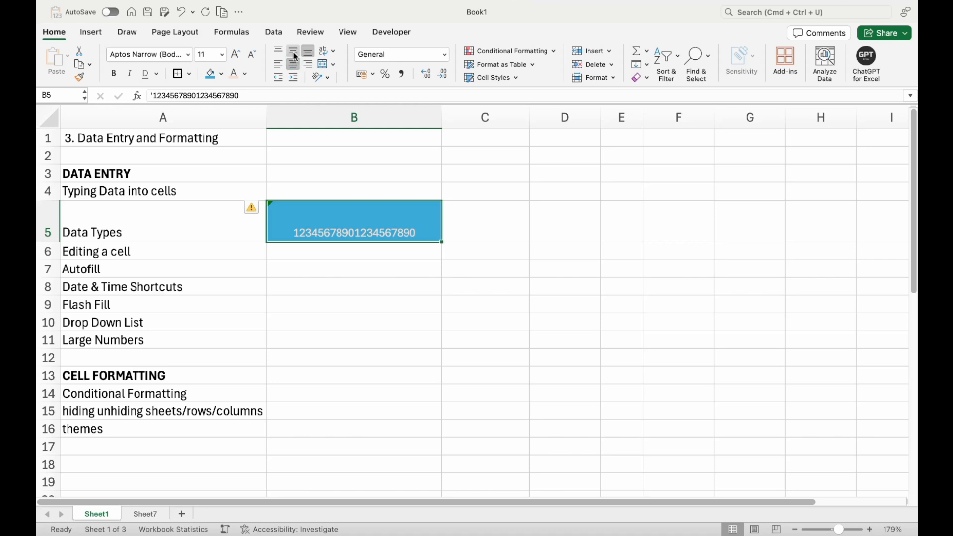
{"action": "left_click", "coordinate": [294, 54]}
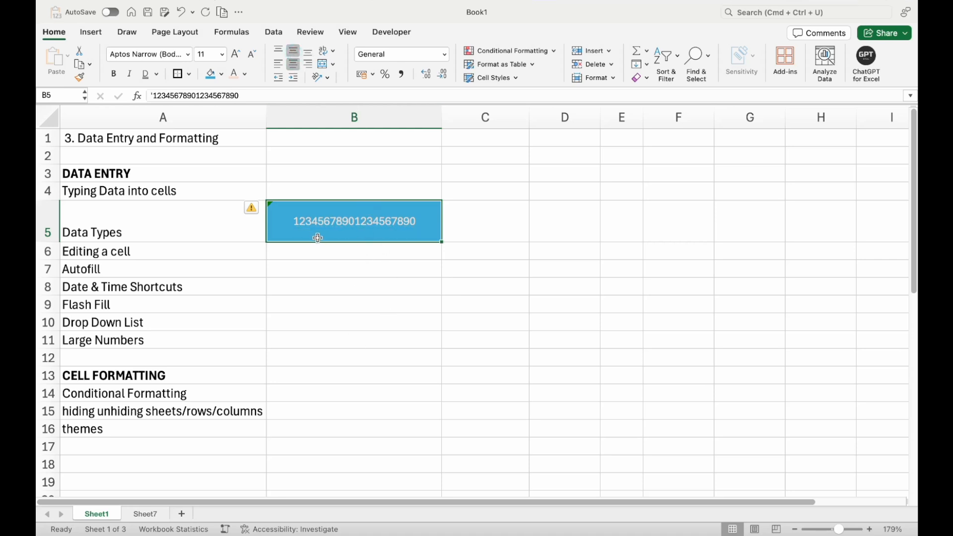
{"action": "left_click", "coordinate": [294, 64]}
{"action": "left_click", "coordinate": [293, 51]}
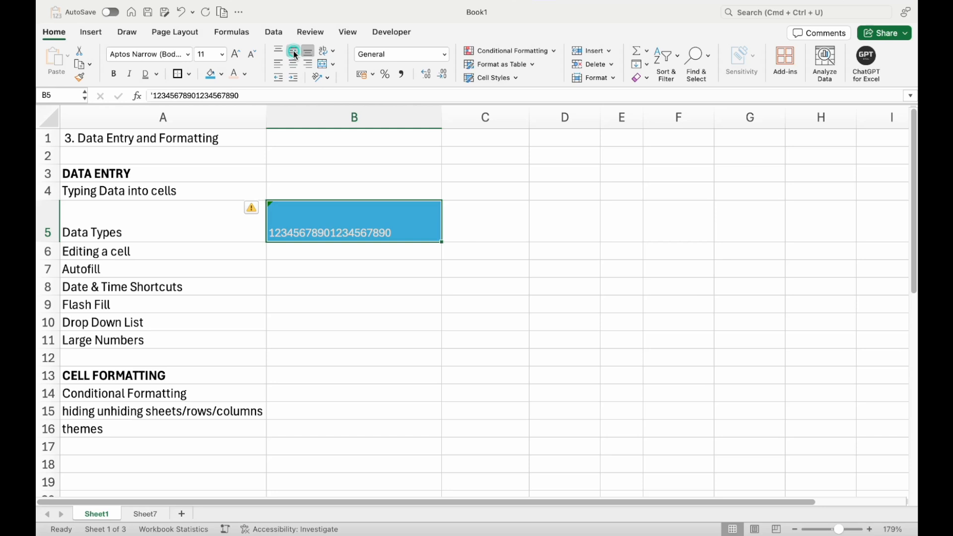
Increase the indent of cell B5's text several levels and decrease it back to no indent
{"action": "left_click", "coordinate": [291, 78]}
{"action": "left_click", "coordinate": [292, 79]}
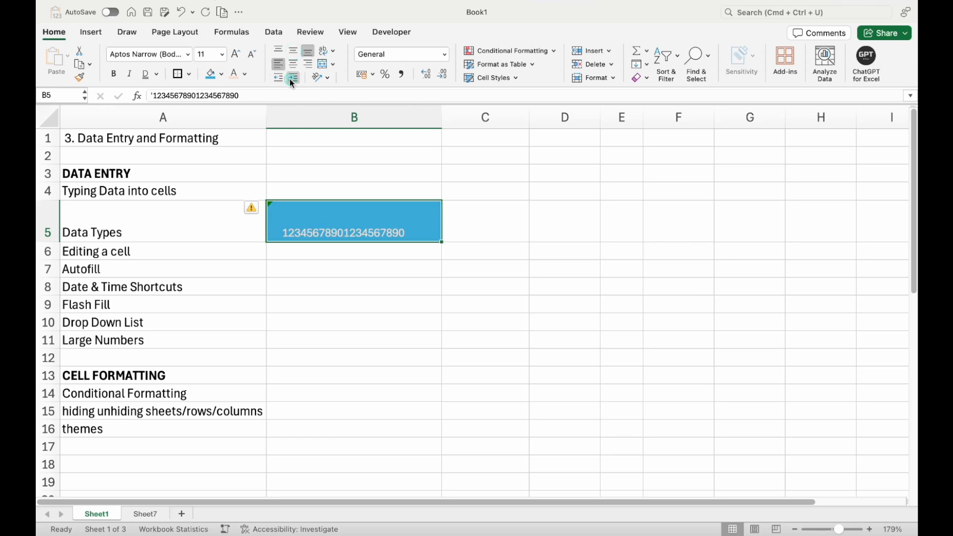
{"action": "left_click", "coordinate": [291, 78]}
{"action": "left_click", "coordinate": [276, 79]}
{"action": "left_click", "coordinate": [275, 79]}
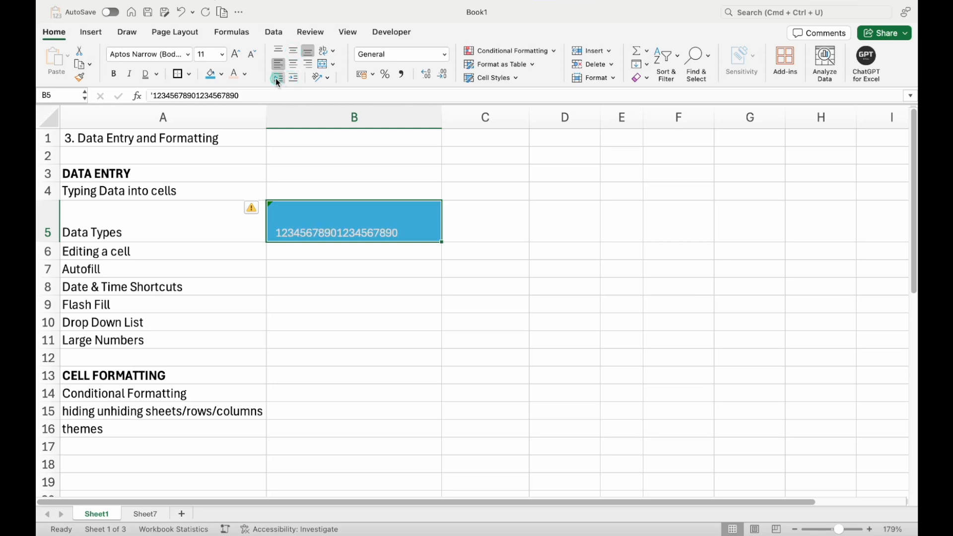
{"action": "left_click", "coordinate": [276, 78]}
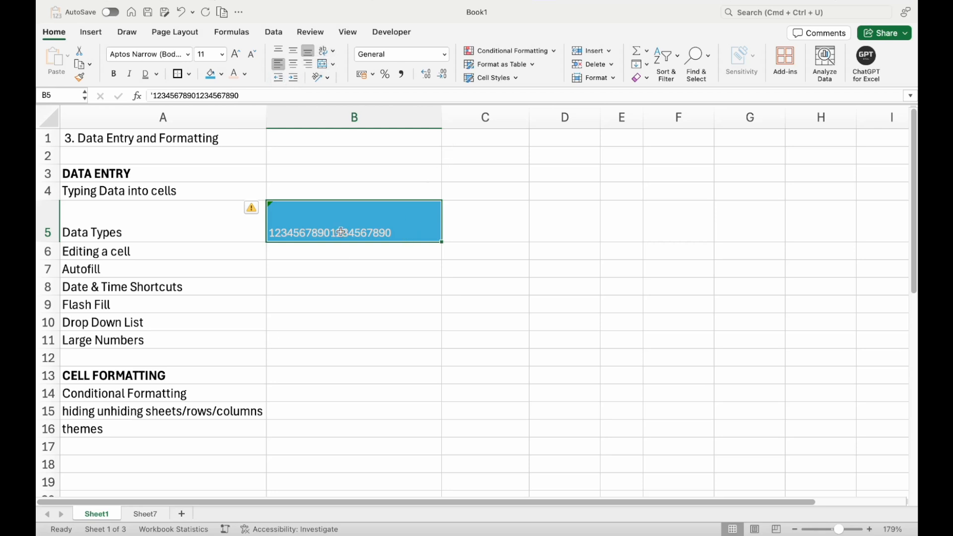
Narrow column B to about half its width and wrap the text in cell B5
{"action": "left_click_drag", "start_coordinate": [442, 111], "coordinate": [357, 114]}
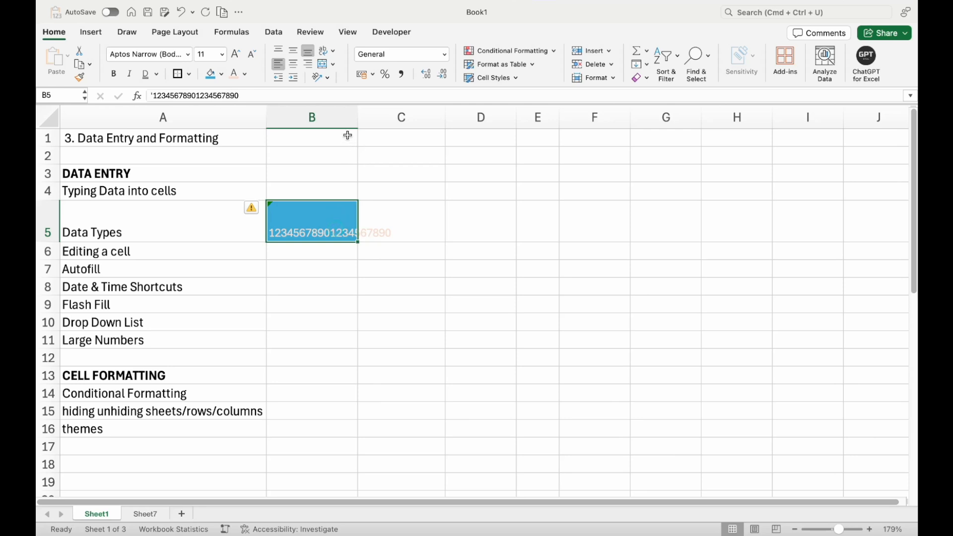
{"action": "left_click", "coordinate": [320, 51]}
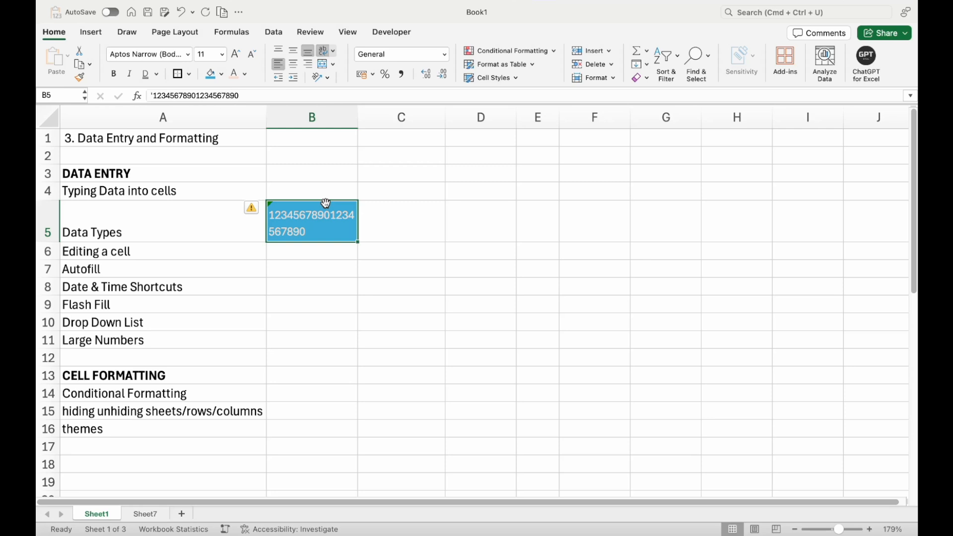
{"action": "left_click", "coordinate": [319, 178]}
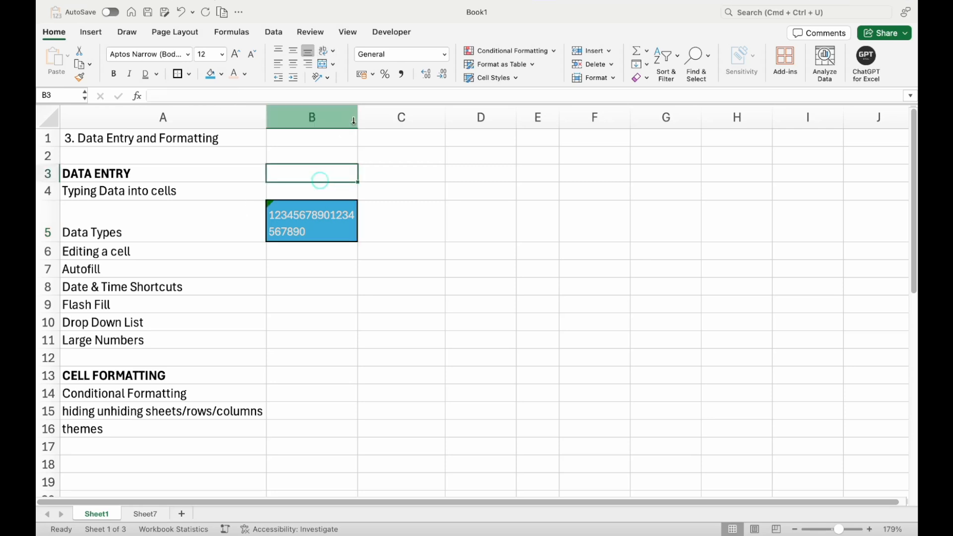
Resize cell B5 with a taller row 5 and a narrower column B, and replace its text wrapping with Shrink Text to Fit
{"action": "left_click", "coordinate": [334, 51]}
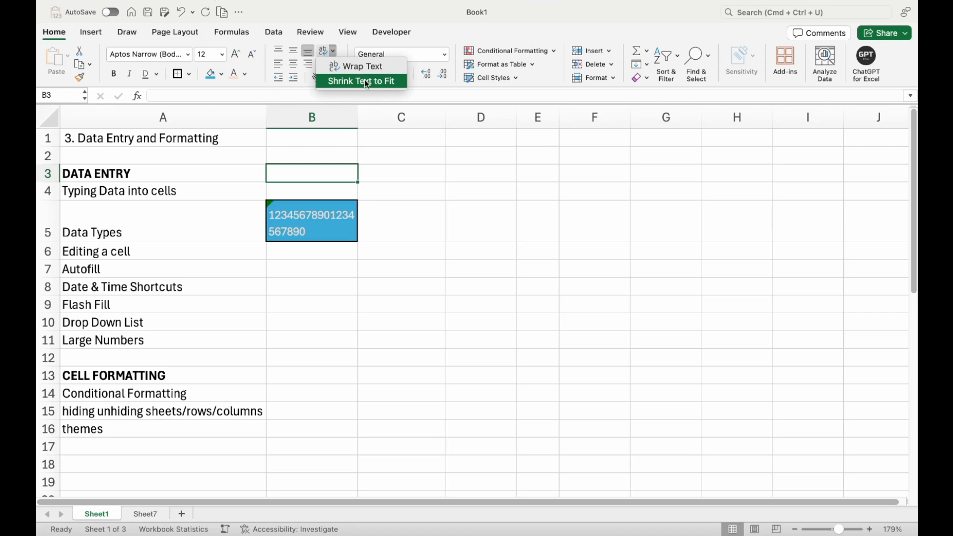
{"action": "left_click", "coordinate": [57, 241]}
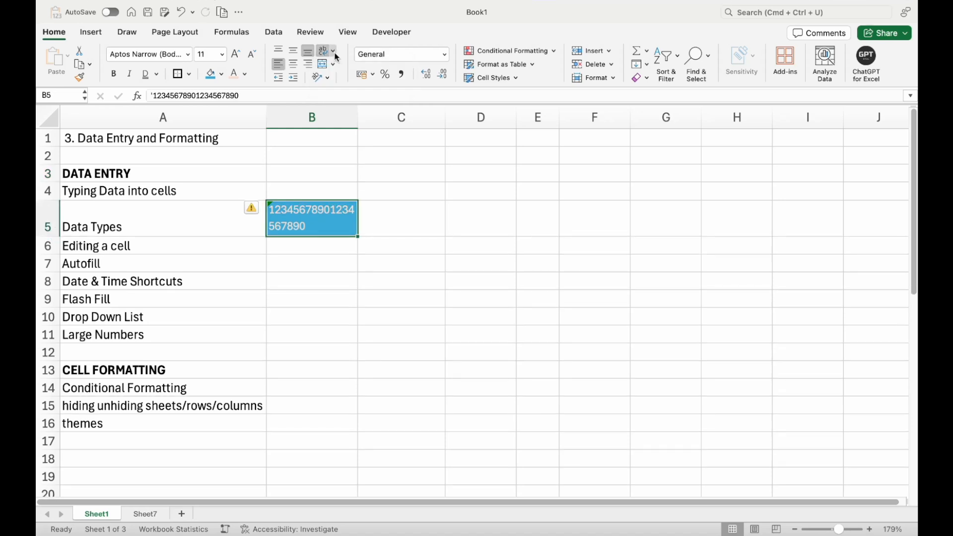
{"action": "left_click", "coordinate": [333, 51]}
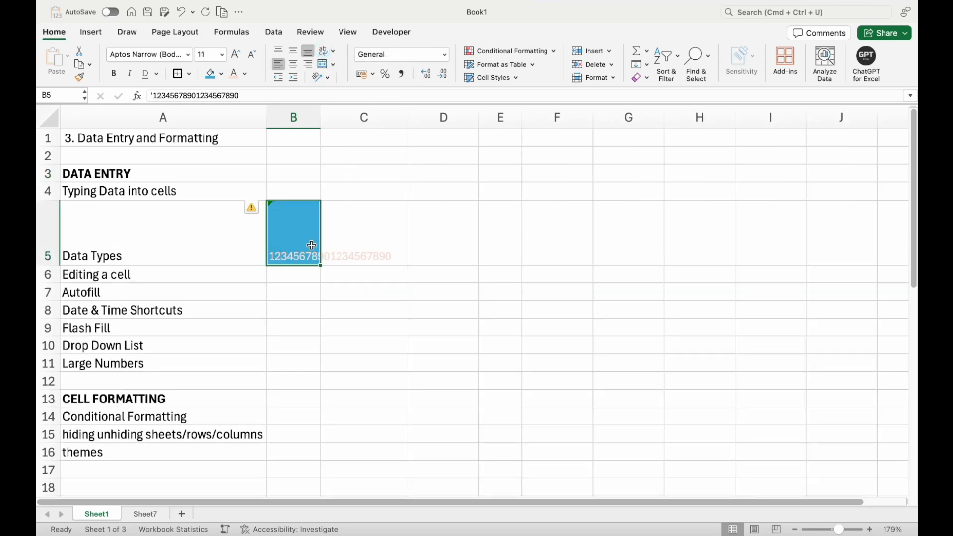
{"action": "left_click", "coordinate": [332, 52]}
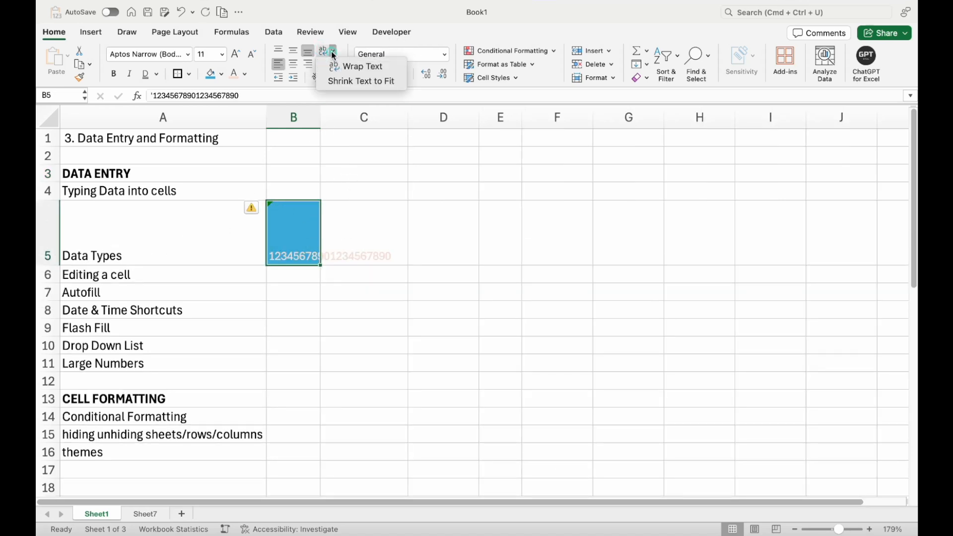
{"action": "left_click", "coordinate": [371, 82]}
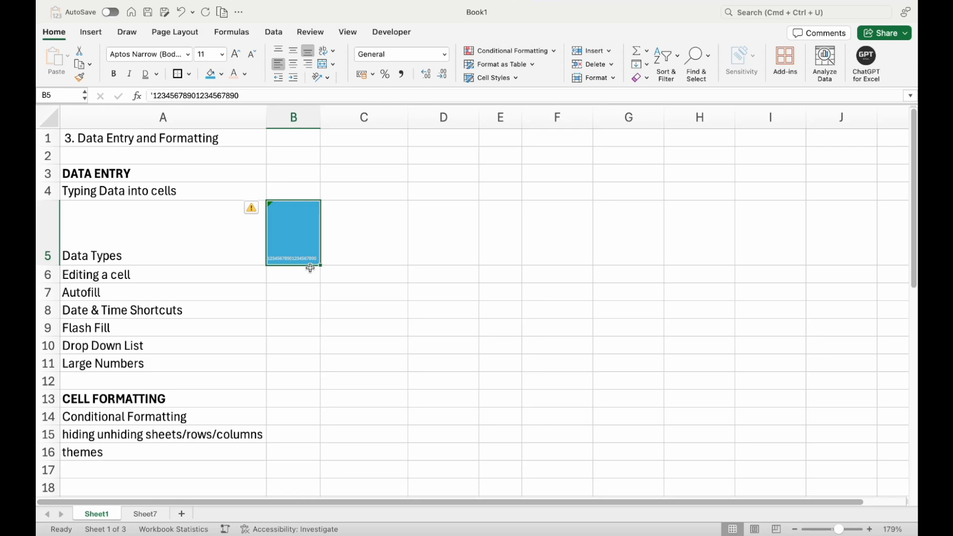
Switch cell B5 from Shrink Text to Fit back to Wrap Text, and merge and center it with C5
{"action": "left_click", "coordinate": [333, 51]}
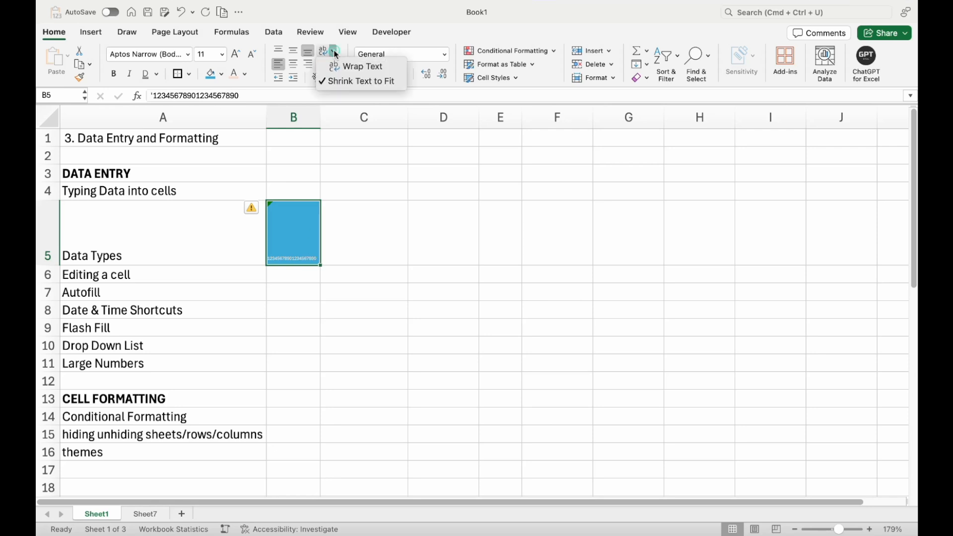
{"action": "left_click", "coordinate": [353, 67]}
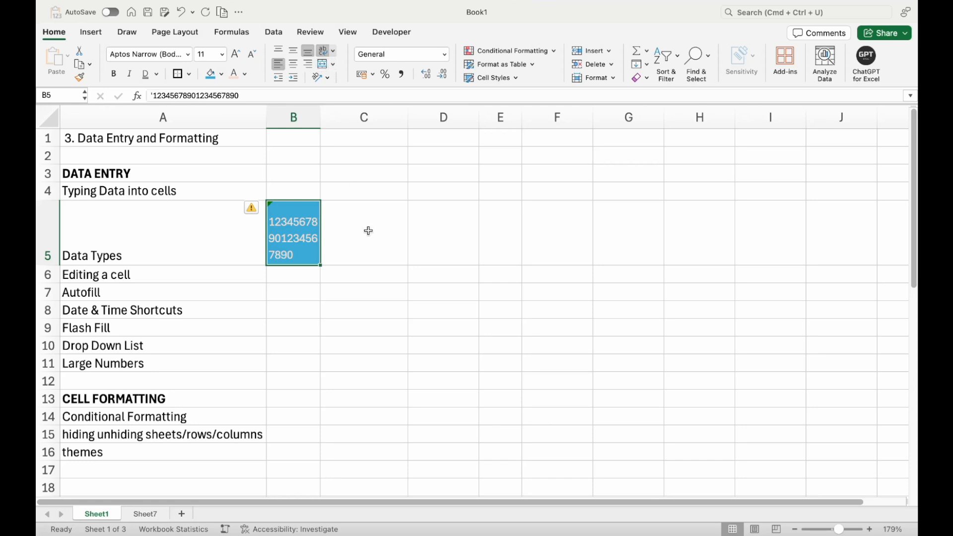
{"action": "left_click_drag", "start_coordinate": [287, 227], "coordinate": [367, 223]}
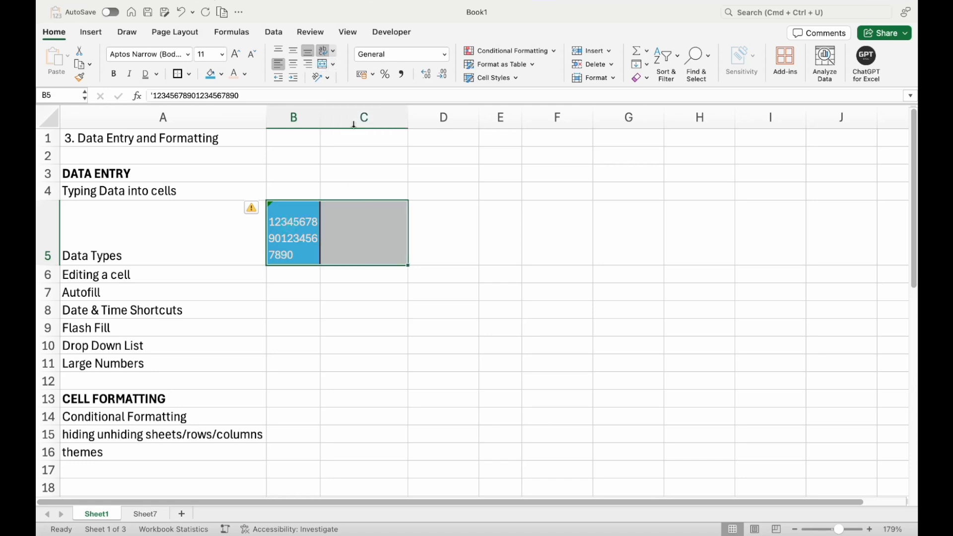
{"action": "left_click", "coordinate": [324, 64]}
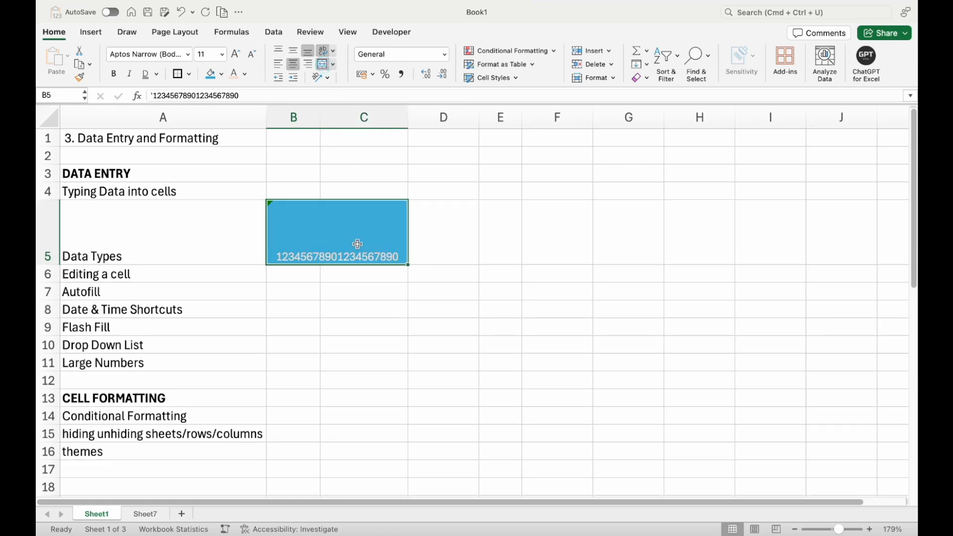
{"action": "left_click", "coordinate": [333, 64]}
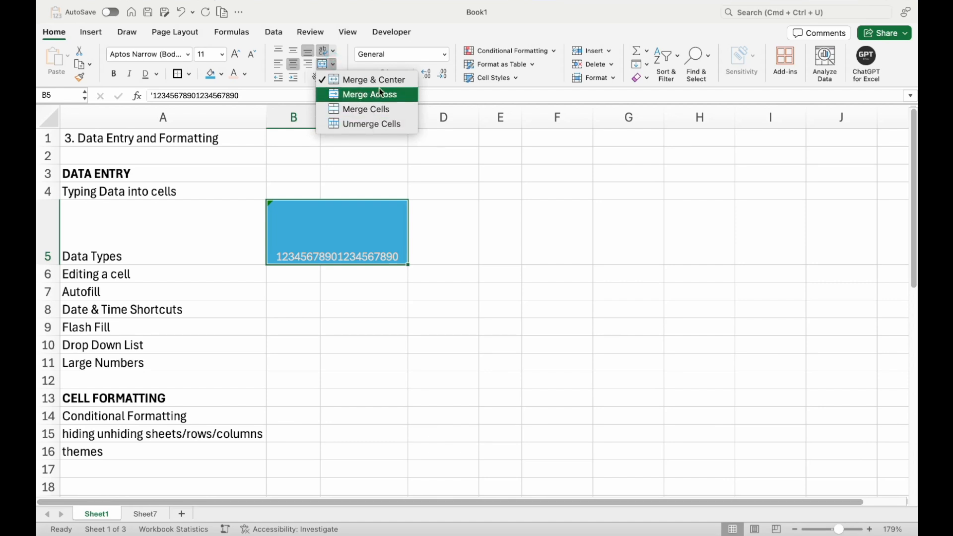
{"action": "left_click", "coordinate": [339, 219]}
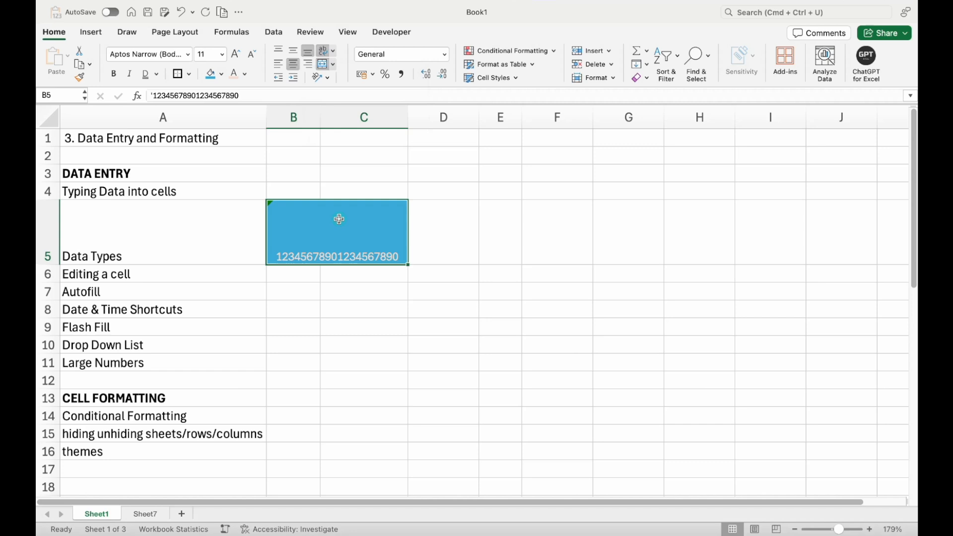
Rotate the text in merged cell B5:C5 down, and change its orientation to Angle Clockwise
{"action": "left_click", "coordinate": [327, 78]}
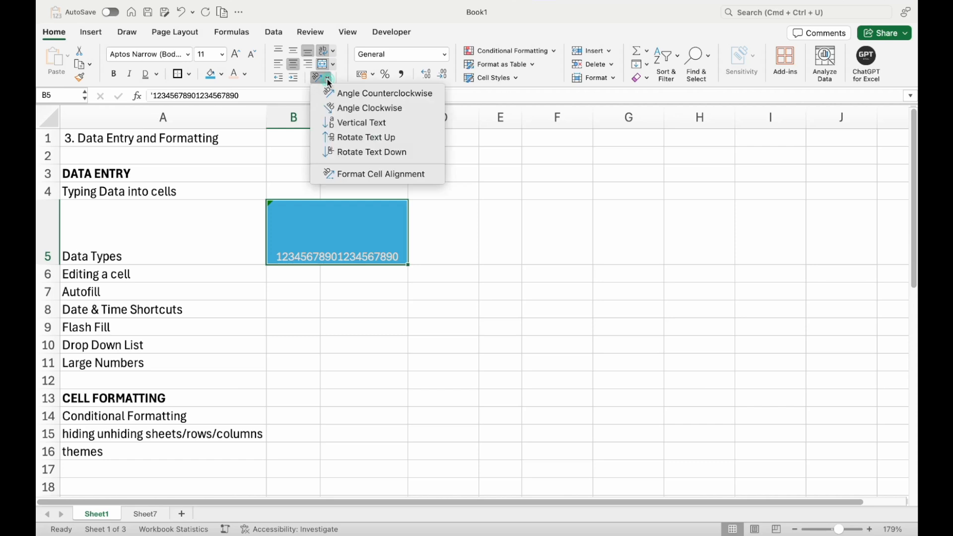
{"action": "left_click", "coordinate": [377, 153]}
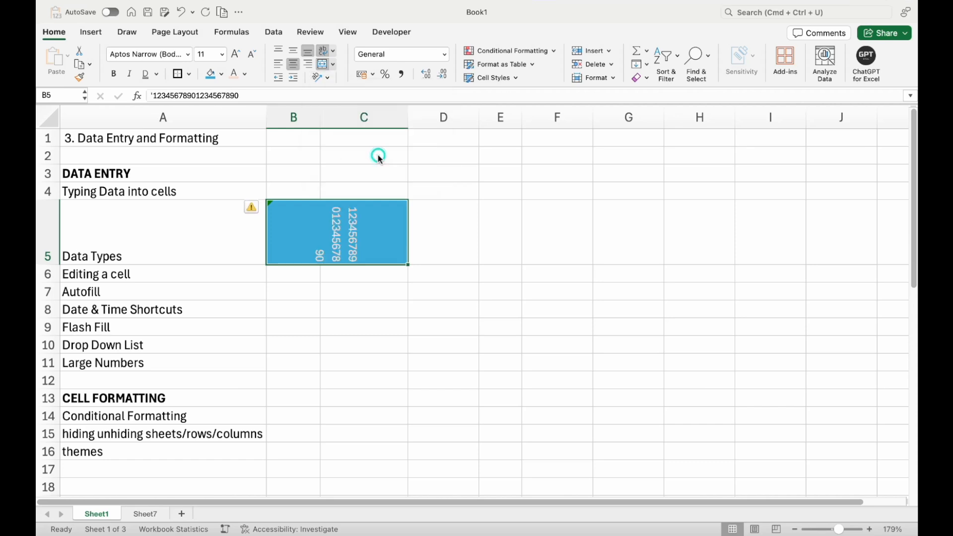
{"action": "left_click", "coordinate": [330, 80]}
{"action": "left_click", "coordinate": [357, 107]}
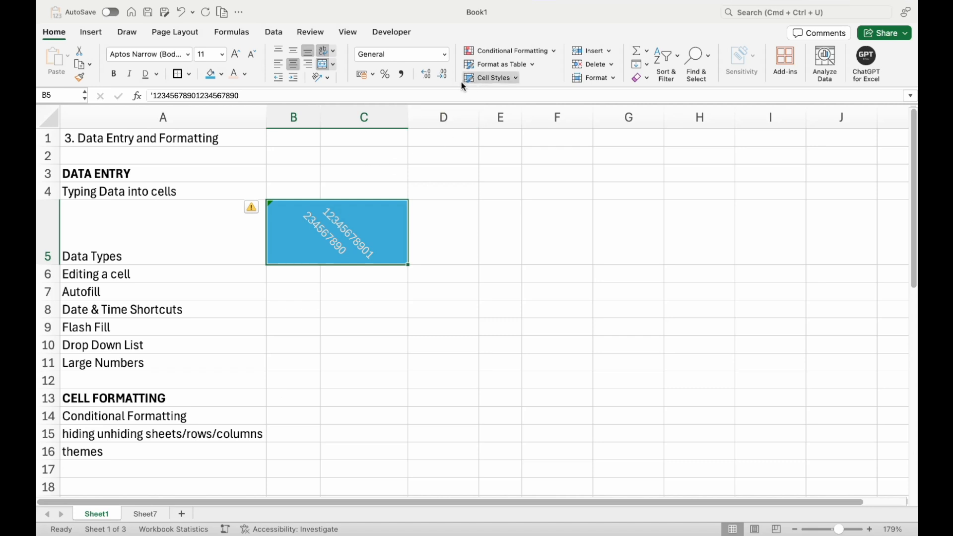
Unmerge and clear all contents and formatting from B3:C7, and auto-fit the height of row 5
{"action": "left_click", "coordinate": [436, 221]}
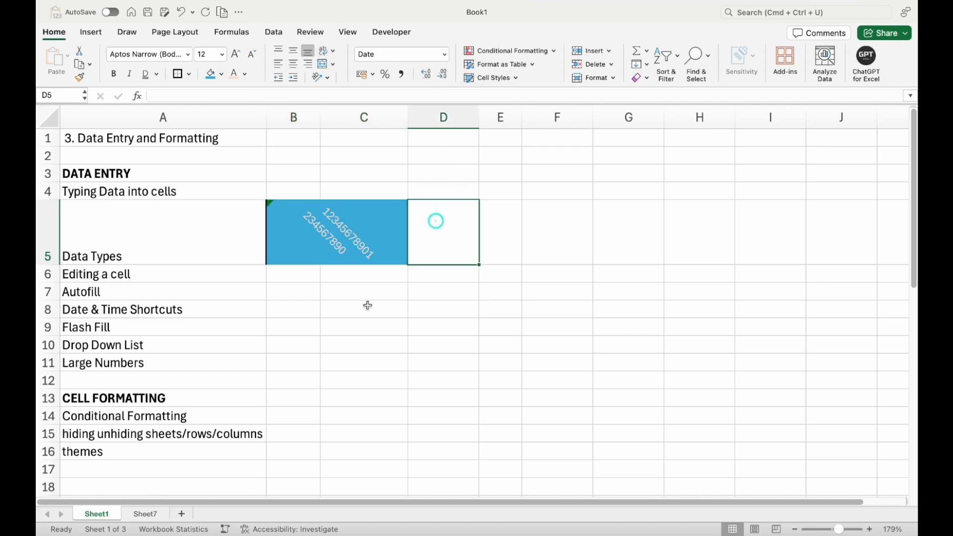
{"action": "left_click_drag", "start_coordinate": [304, 165], "coordinate": [361, 295]}
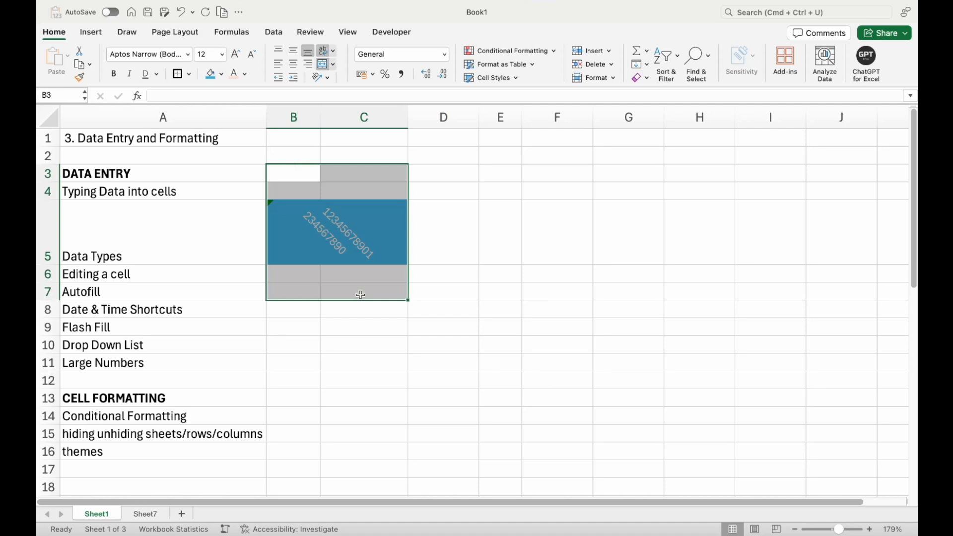
{"action": "key", "text": "super+d"}
{"action": "key", "text": "Return"}
{"action": "left_click", "coordinate": [323, 62]}
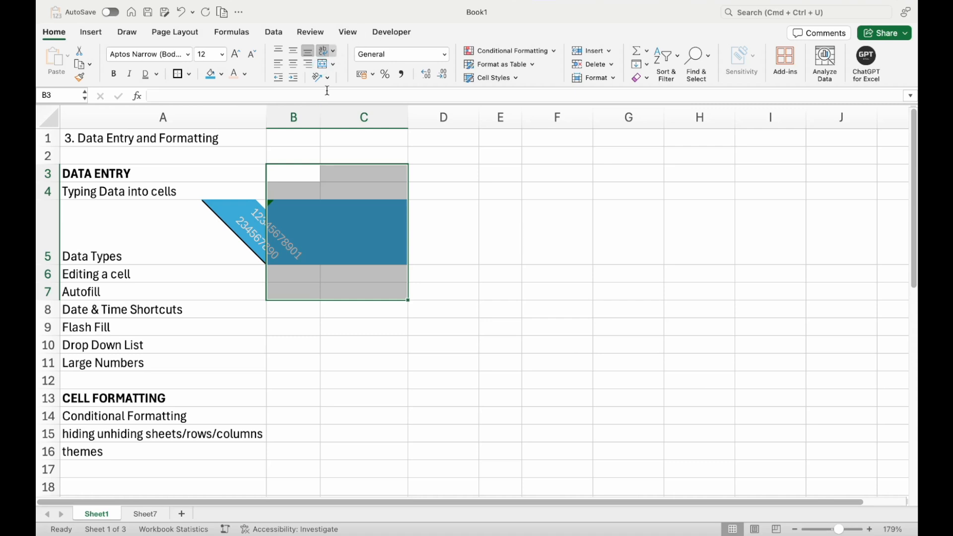
{"action": "key", "text": "super+d"}
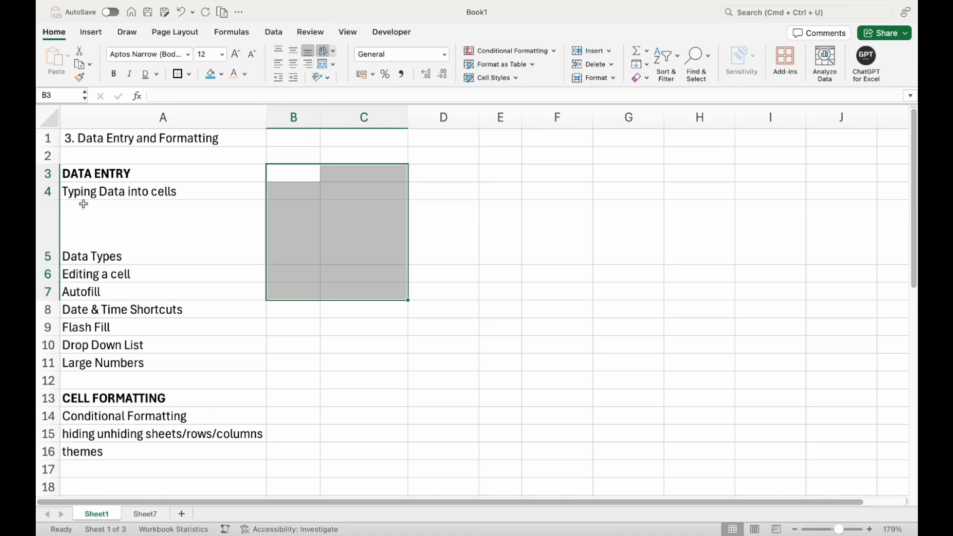
{"action": "double_click", "coordinate": [48, 264]}
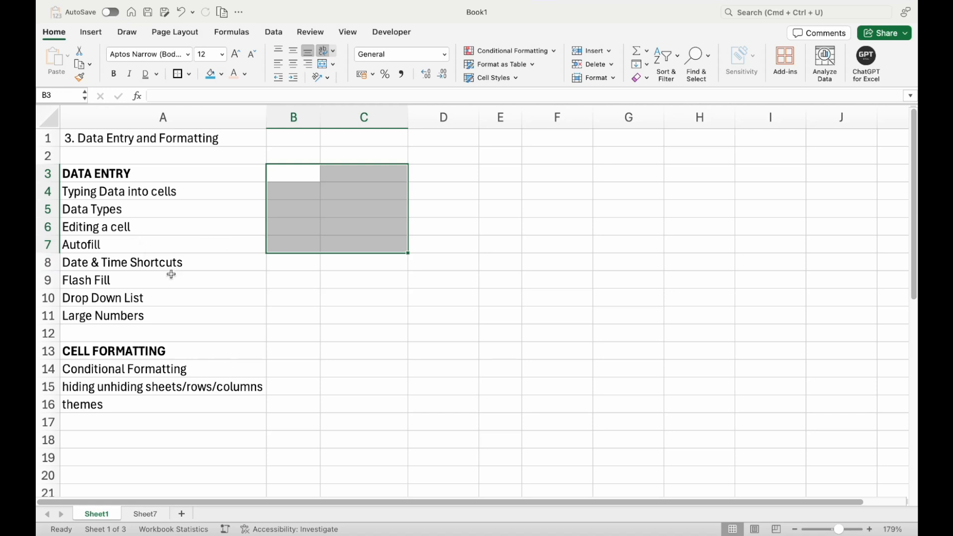
Enter 0.5 in cell C6 and format it as a percentage
{"action": "left_click", "coordinate": [362, 232]}
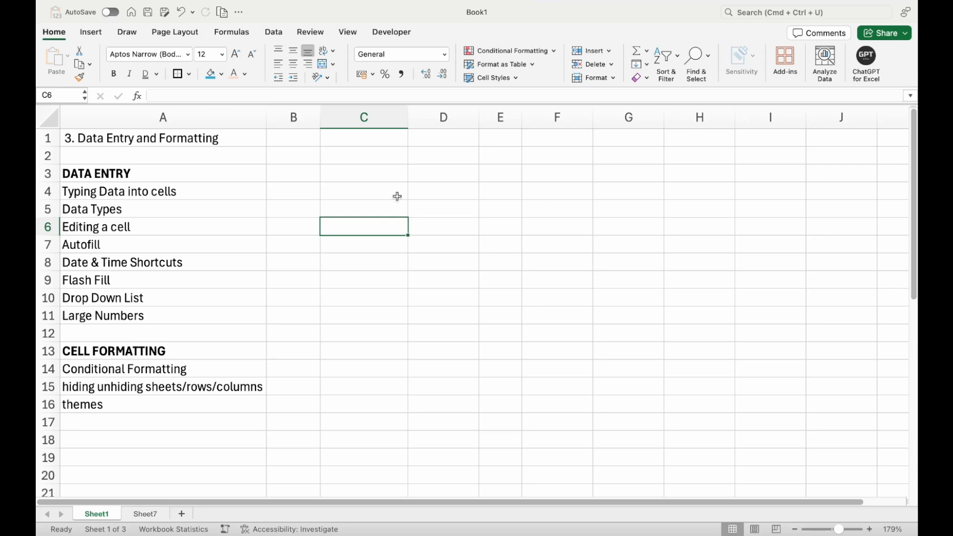
{"action": "type", "text": "12"}
{"action": "key", "text": "Escape"}
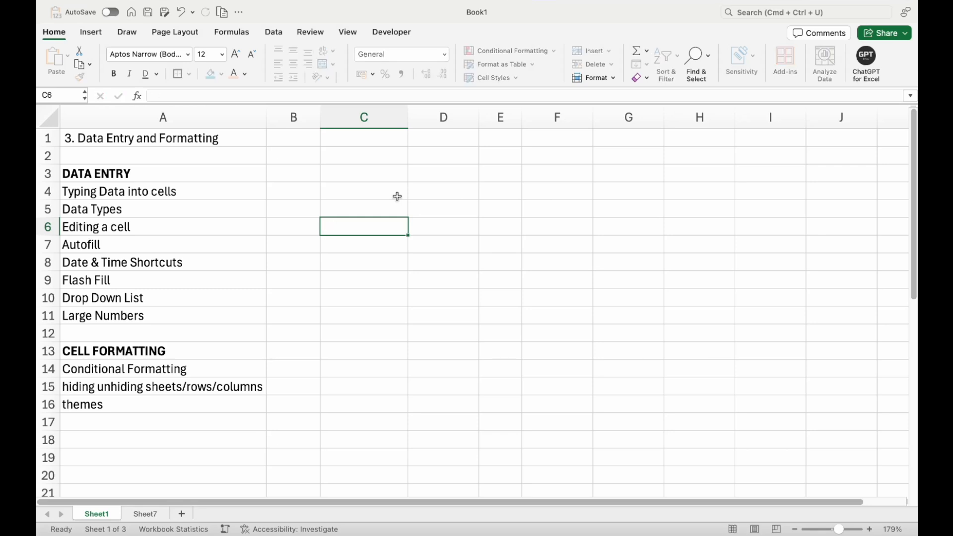
{"action": "type", "text": "0.5"}
{"action": "key", "text": "Return"}
{"action": "key", "text": "Up"}
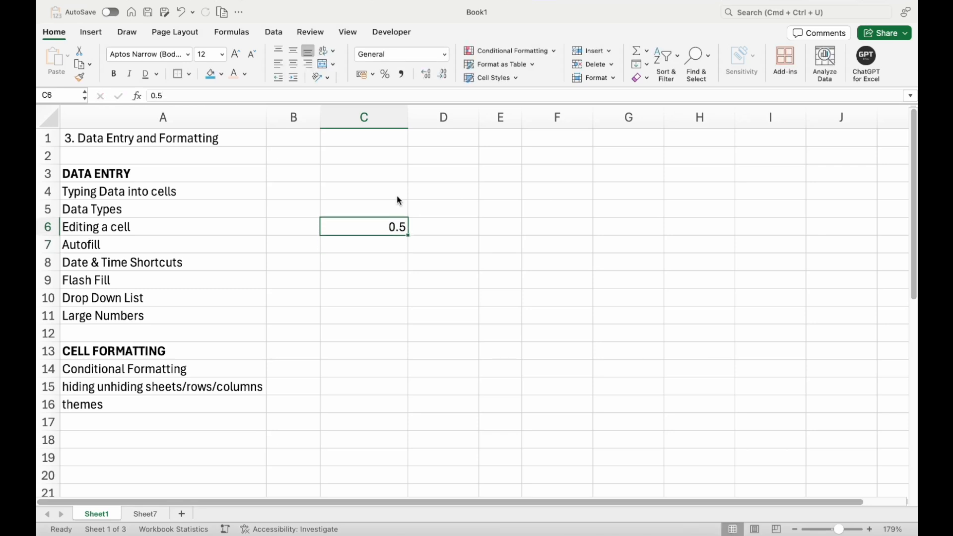
{"action": "left_click", "coordinate": [385, 74]}
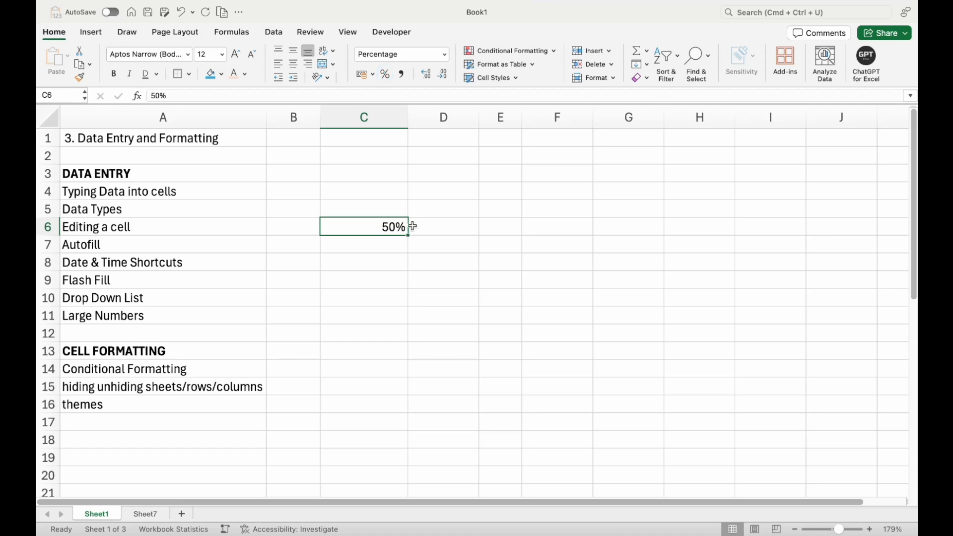
{"action": "left_click", "coordinate": [365, 255]}
{"action": "type", "text": "1234"}
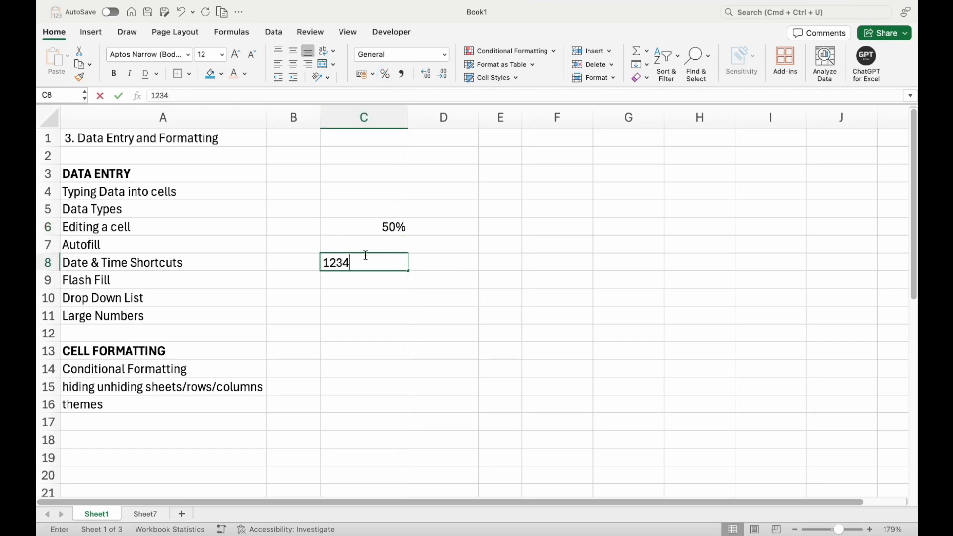
{"action": "type", "text": "321234"}
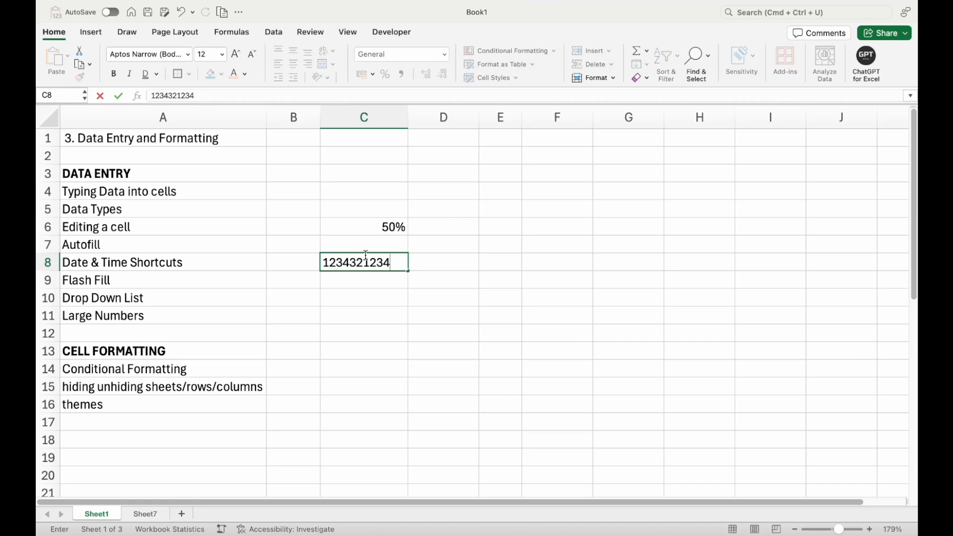
{"action": "key", "text": "Return"}
{"action": "left_click", "coordinate": [366, 259]}
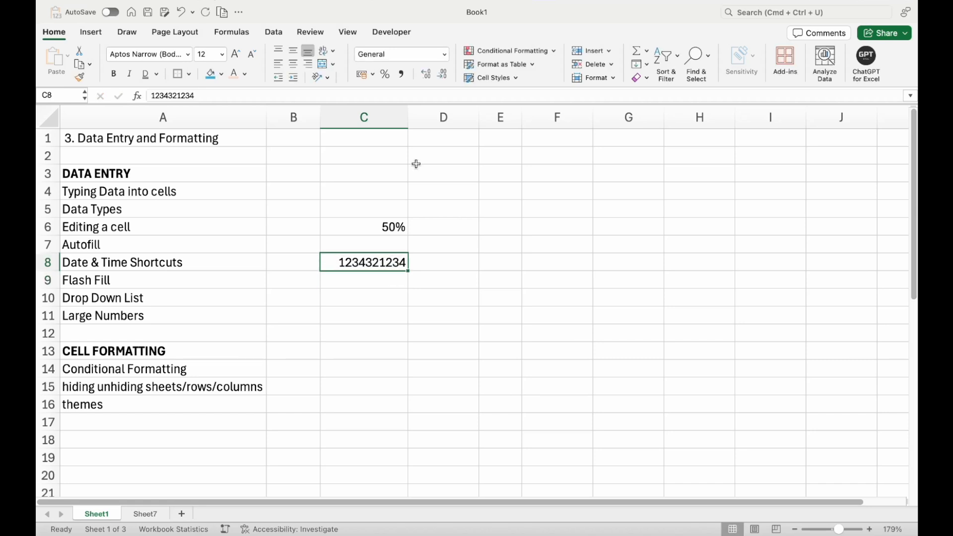
Apply the comma number style to C8 and auto-fit the width of column C
{"action": "left_click", "coordinate": [402, 78]}
{"action": "left_click_drag", "start_coordinate": [409, 116], "coordinate": [409, 116]}
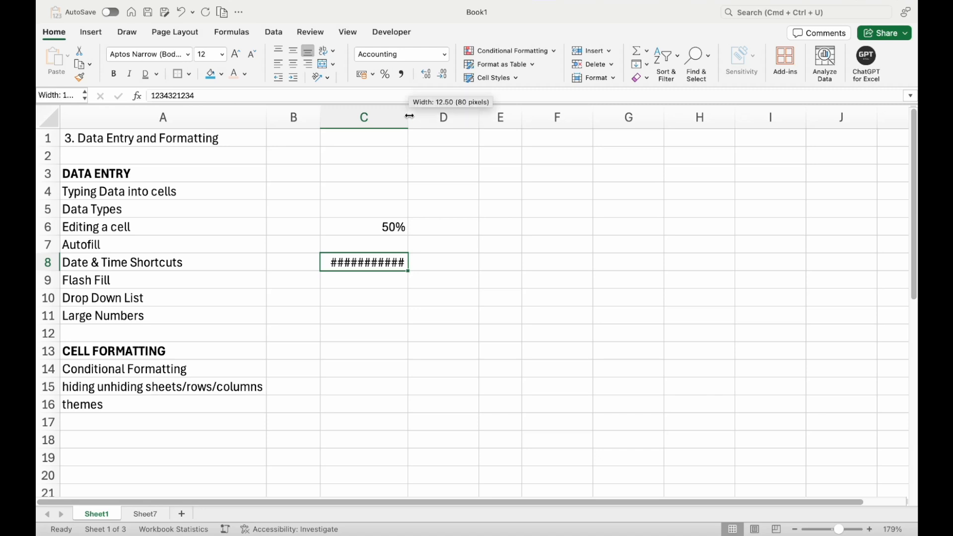
{"action": "double_click", "coordinate": [409, 116]}
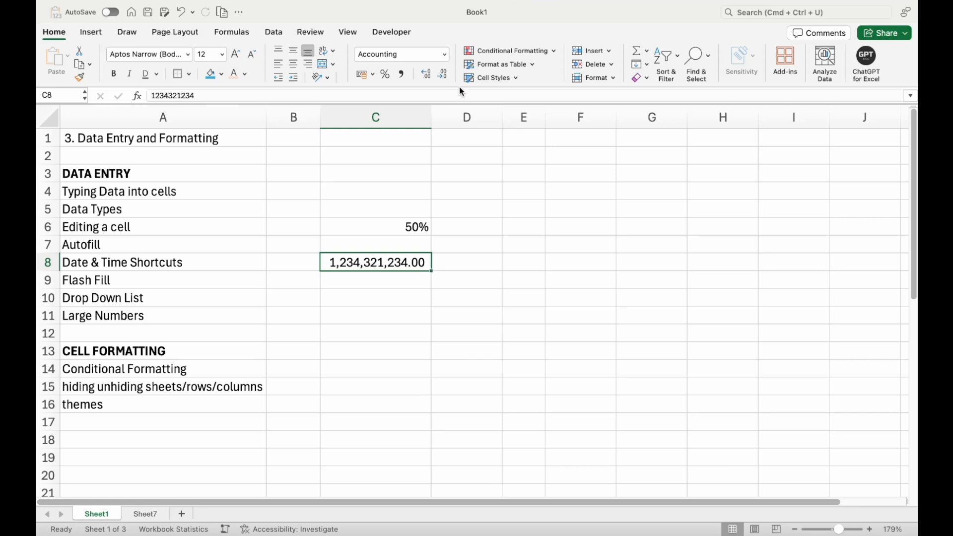
Decrease the decimals of C8 to none and increase them back to two places
{"action": "left_click", "coordinate": [446, 77]}
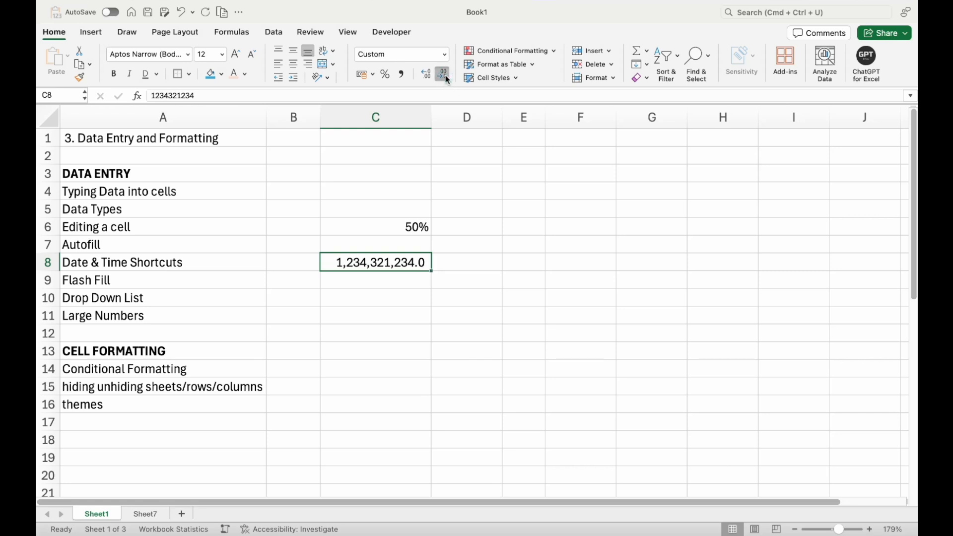
{"action": "left_click", "coordinate": [446, 77]}
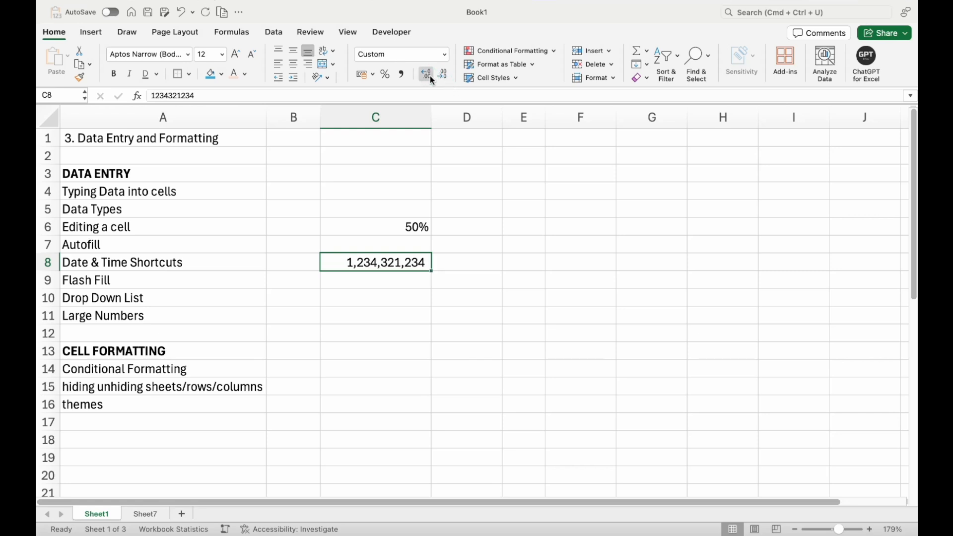
{"action": "left_click", "coordinate": [428, 76]}
{"action": "left_click", "coordinate": [427, 75]}
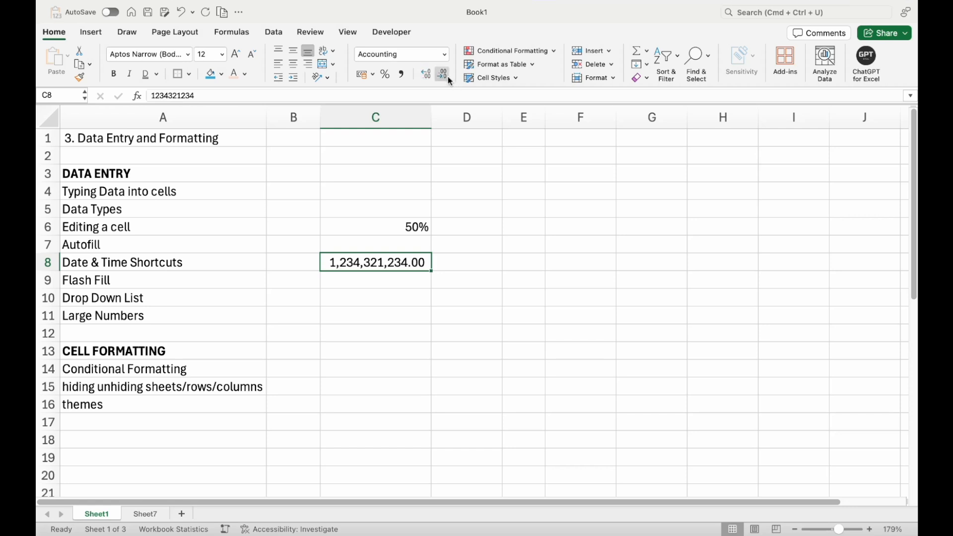
Examine the additional accounting formats available for C8 and leave without applying one
{"action": "left_click", "coordinate": [372, 76]}
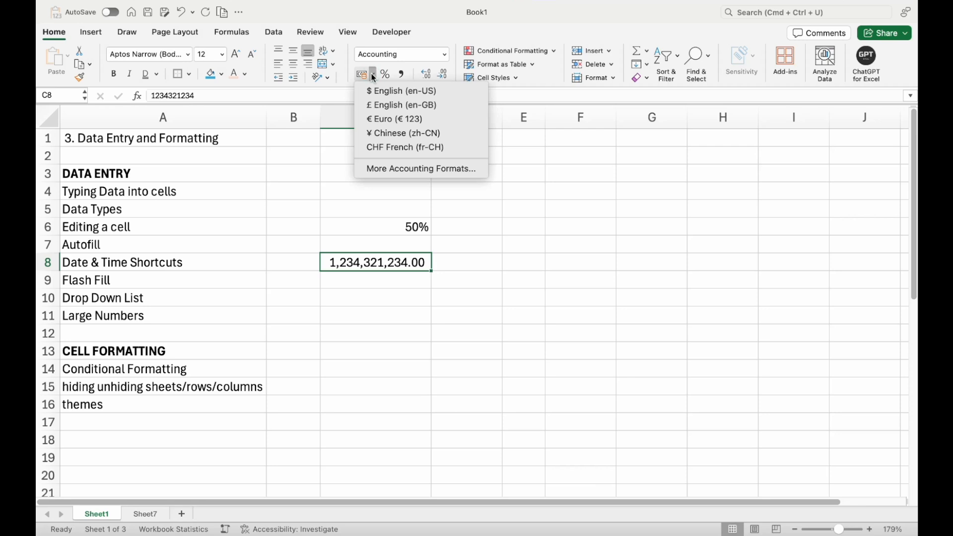
{"action": "left_click", "coordinate": [408, 169]}
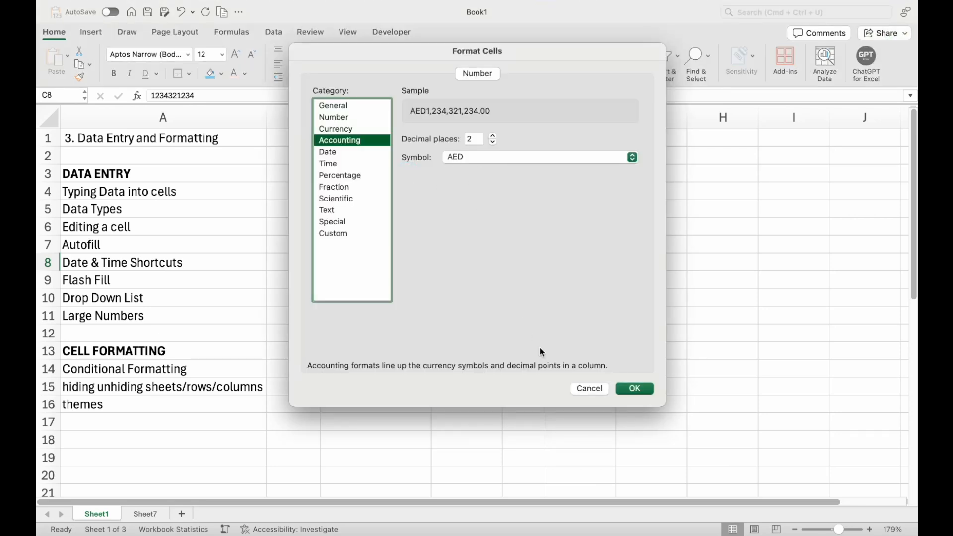
{"action": "left_click", "coordinate": [589, 389]}
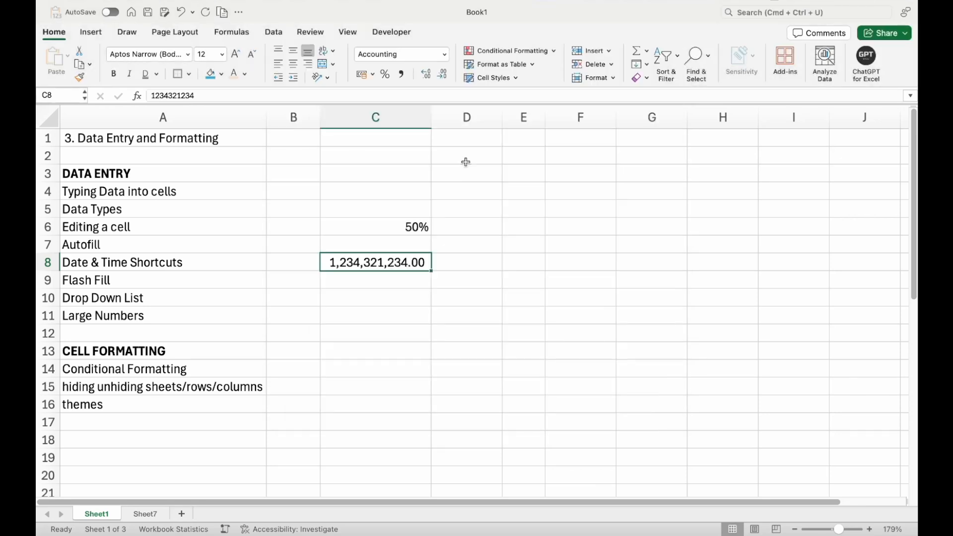
{"action": "left_click", "coordinate": [554, 51]}
{"action": "left_click", "coordinate": [532, 260]}
{"action": "left_click", "coordinate": [527, 202]}
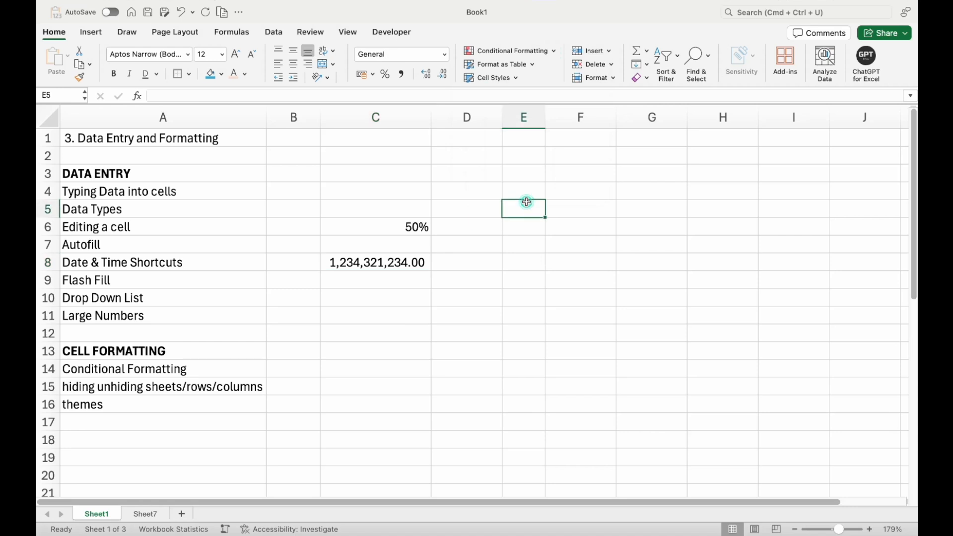
{"action": "type", "text": "1"}
{"action": "key", "text": "Return"}
{"action": "type", "text": "23"}
{"action": "key", "text": "Return"}
{"action": "type", "text": "4"}
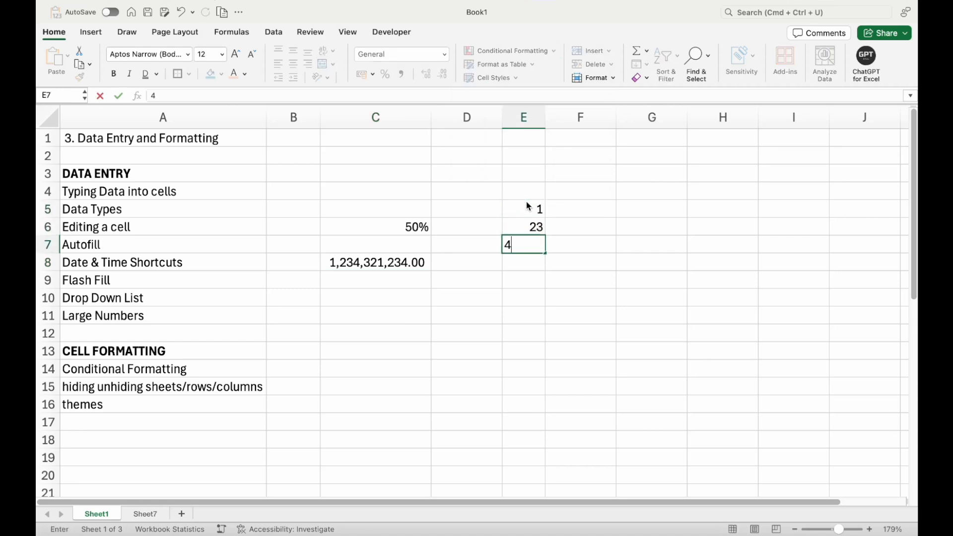
Enter the formula =RANDBETWEEN(10,100) in cell E5 and reselect the cell
{"action": "left_click", "coordinate": [527, 205]}
{"action": "type", "text": "=rand"}
{"action": "key", "text": "Down"}
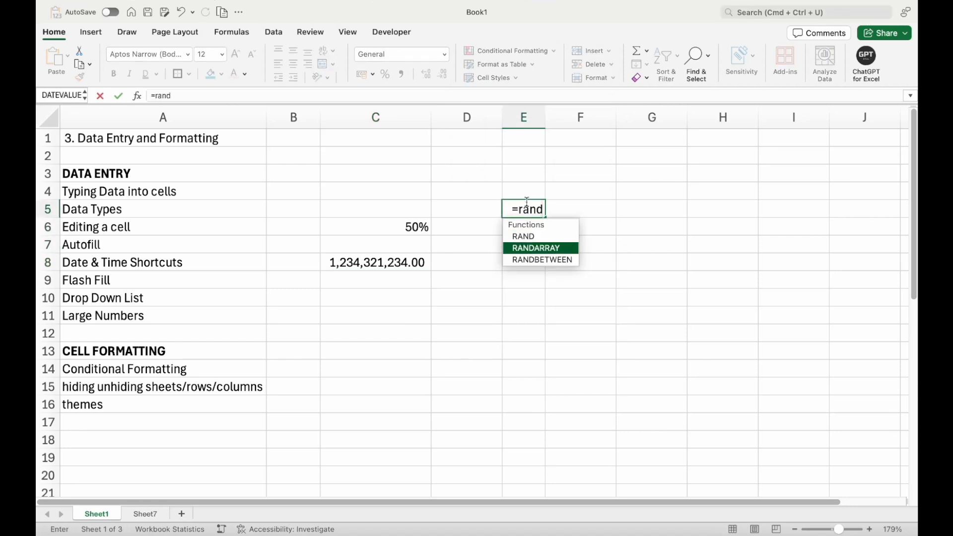
{"action": "key", "text": "Down"}
{"action": "key", "text": "Tab"}
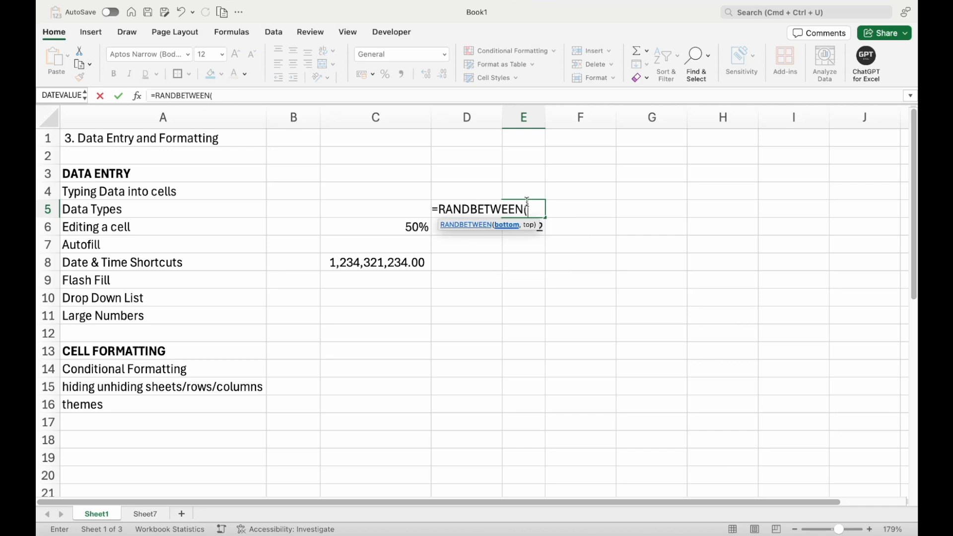
{"action": "type", "text": "10,"}
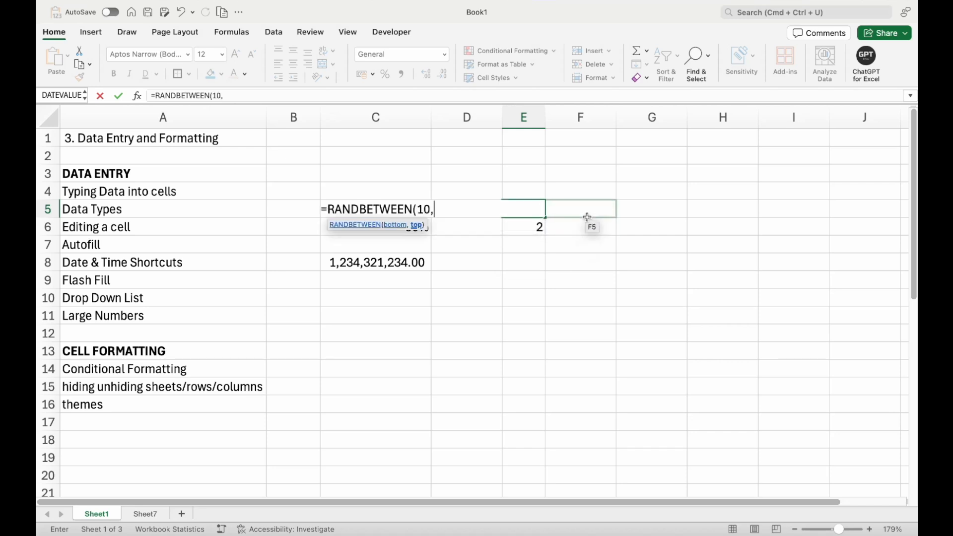
{"action": "type", "text": "100)"}
{"action": "key", "text": "Return"}
{"action": "key", "text": "Up"}
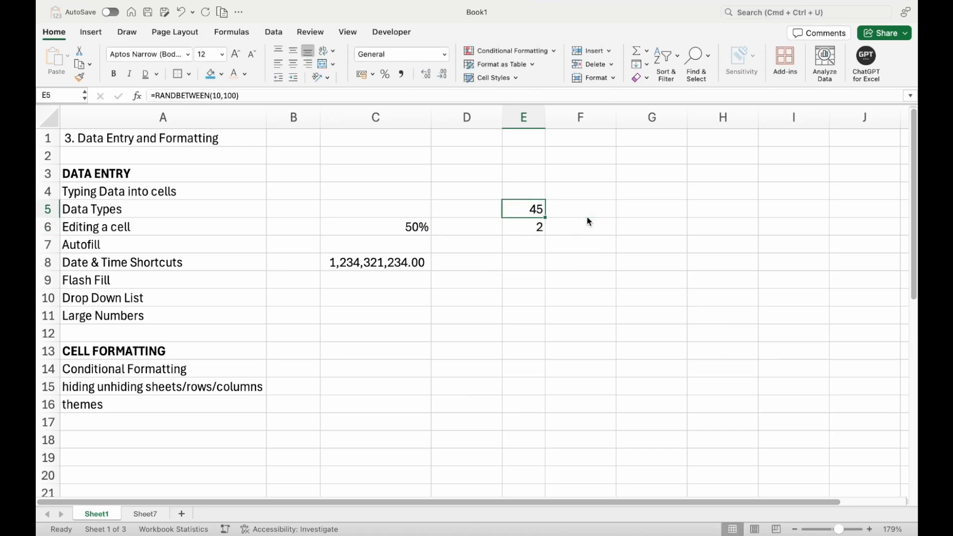
Fill the random number formula from E5 down through E12
{"action": "key", "text": "Down"}
{"action": "key", "text": "ctrl+d"}
{"action": "key", "text": "Down"}
{"action": "key", "text": "ctrl+d"}
{"action": "key", "text": "Down"}
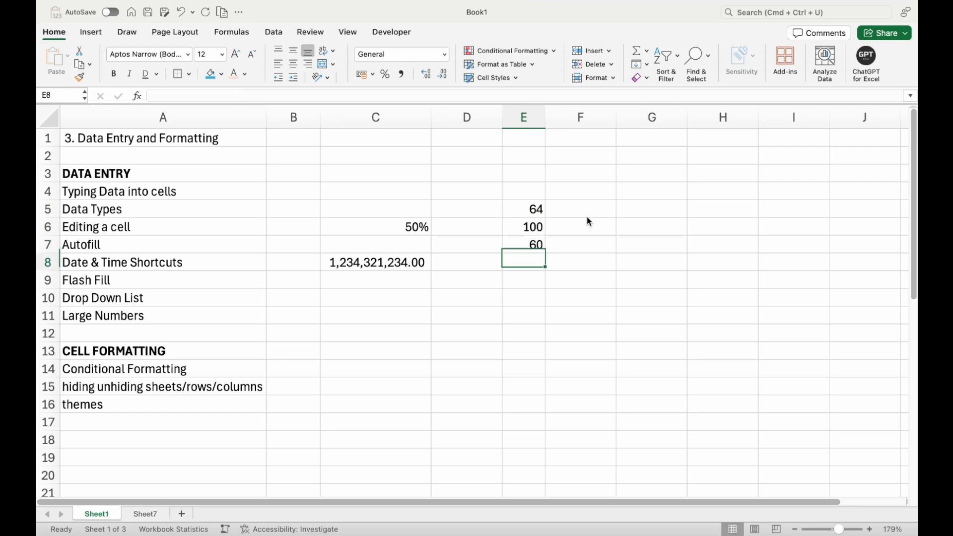
{"action": "key", "text": "ctrl+d"}
{"action": "key", "text": "Down"}
{"action": "key", "text": "ctrl+d"}
{"action": "key", "text": "Down"}
{"action": "key", "text": "ctrl+d"}
{"action": "key", "text": "Down"}
{"action": "key", "text": "ctrl+d"}
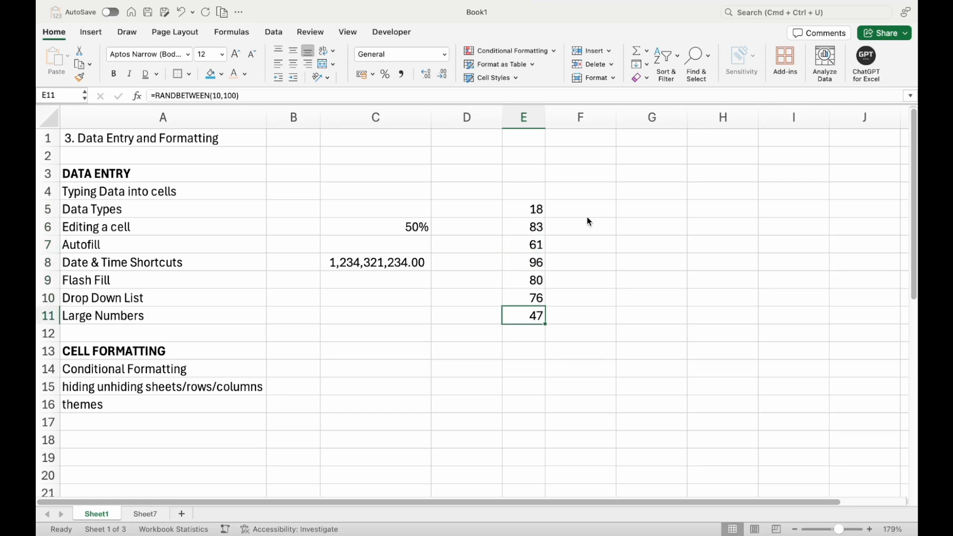
{"action": "key", "text": "Down"}
{"action": "key", "text": "ctrl+d"}
Add a conditional formatting rule to E5:E12 that formats values greater than 50 with Green Fill with Dark Green Text
{"action": "key", "text": "Down"}
{"action": "key", "text": "shift+Up"}
{"action": "key", "text": "Up"}
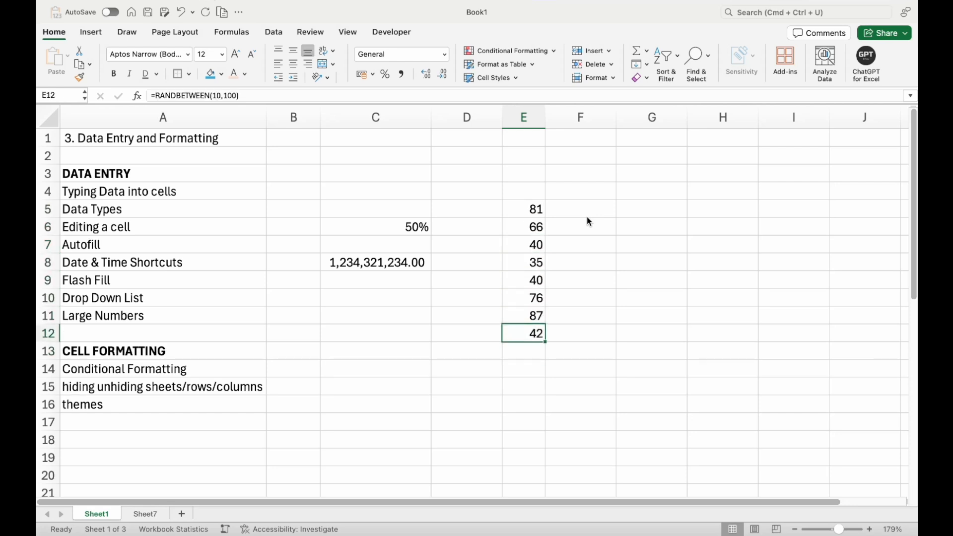
{"action": "key", "text": "ctrl+shift+Up"}
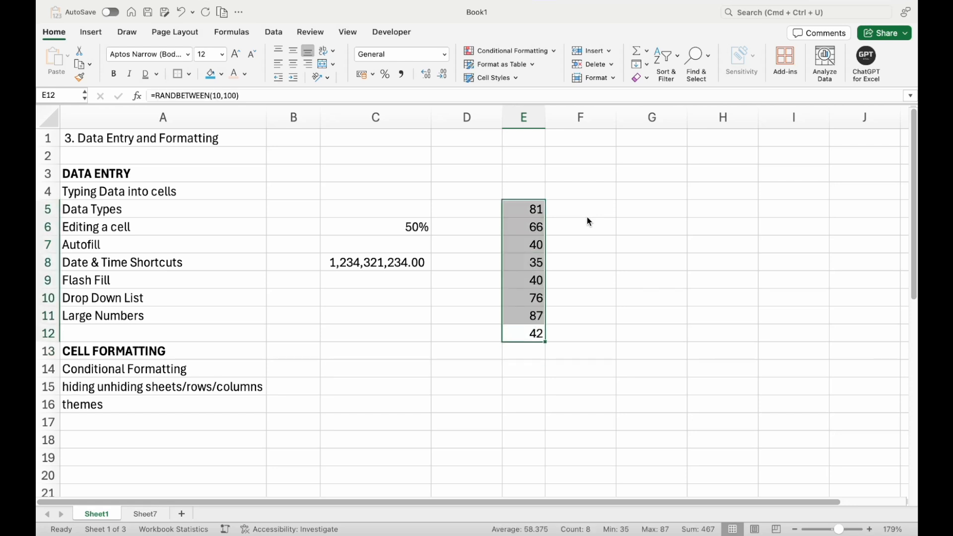
{"action": "left_click", "coordinate": [553, 50]}
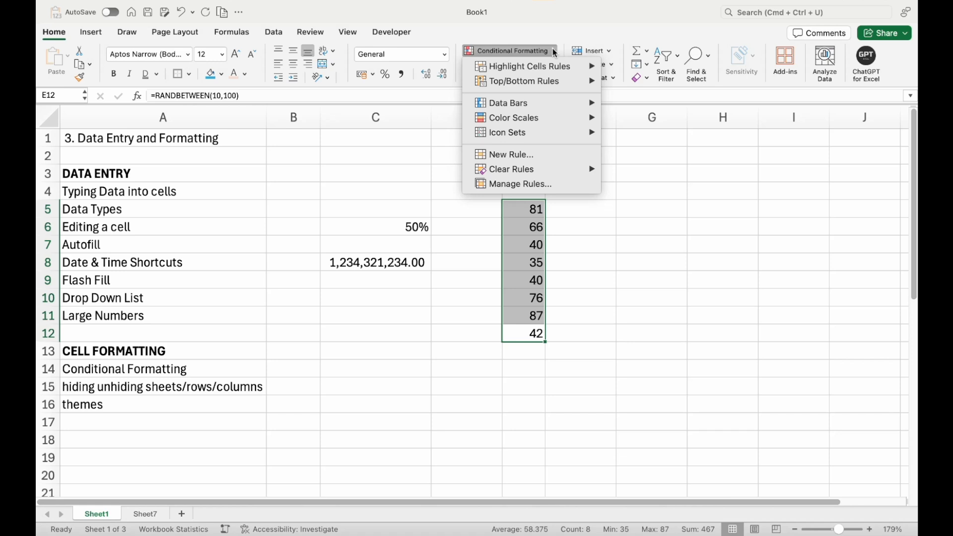
{"action": "mouse_move", "coordinate": [569, 68]}
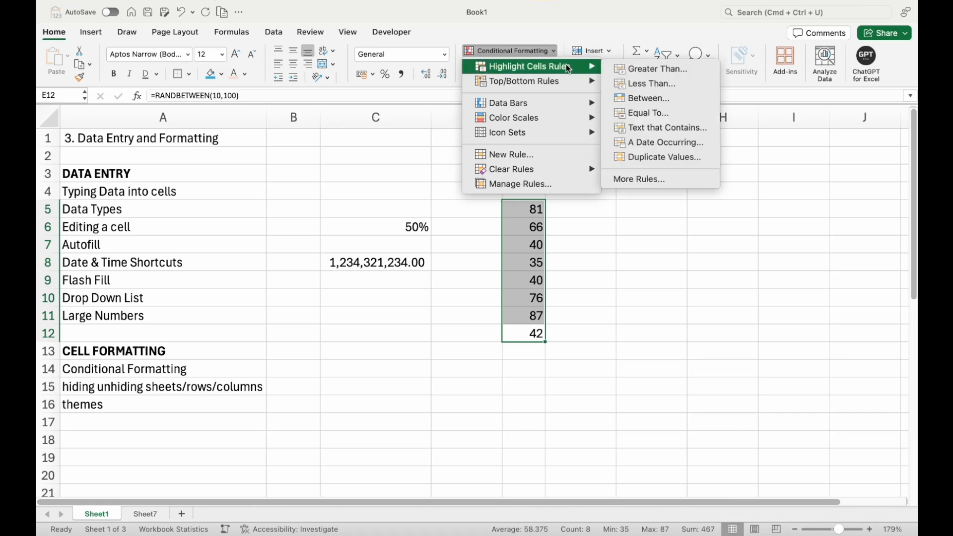
{"action": "left_click", "coordinate": [627, 76]}
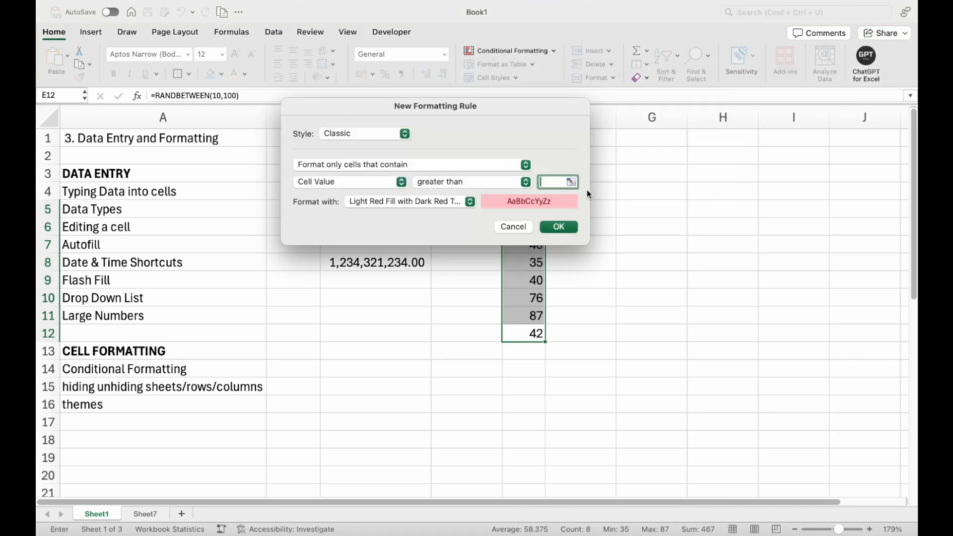
{"action": "type", "text": "50"}
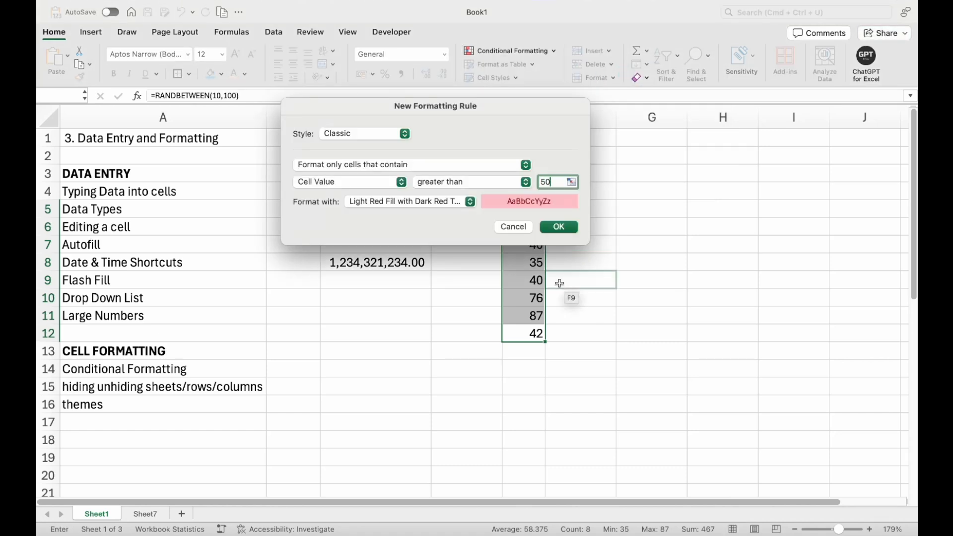
{"action": "left_click", "coordinate": [404, 200]}
{"action": "left_click", "coordinate": [398, 228]}
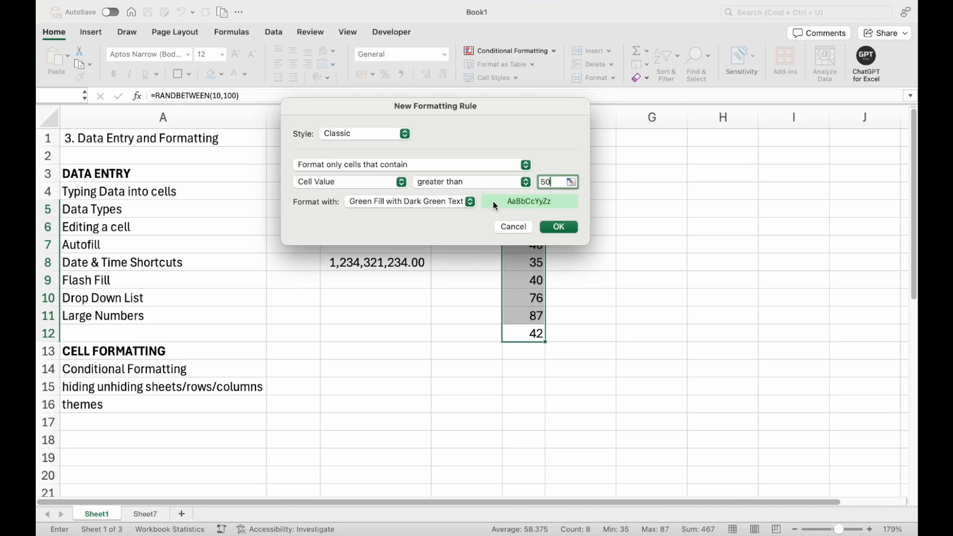
{"action": "left_click", "coordinate": [560, 230]}
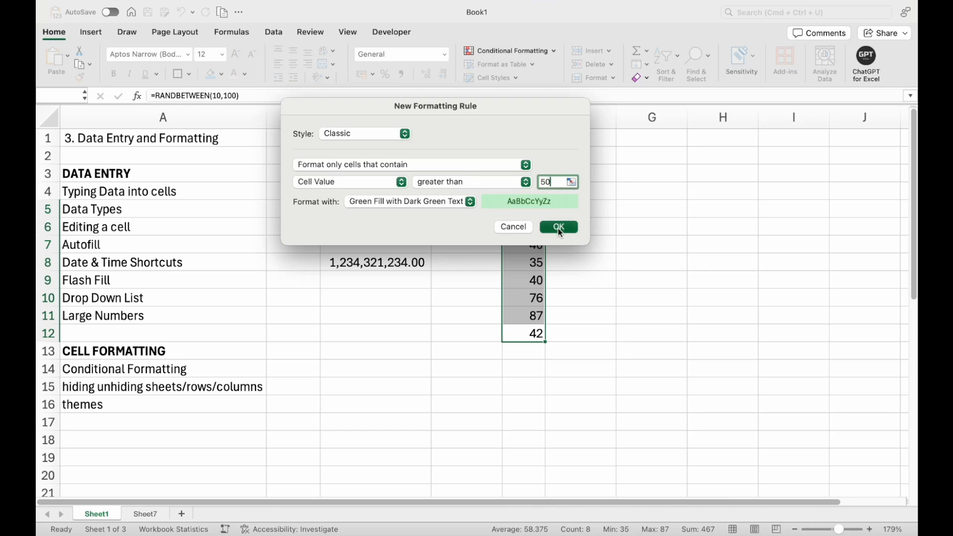
{"action": "left_click", "coordinate": [534, 273]}
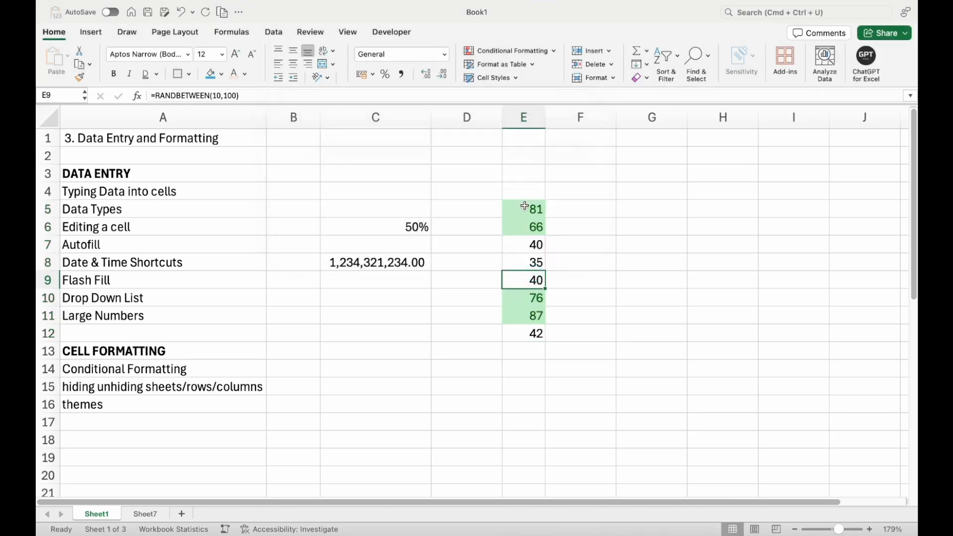
Copy E5:E12 and paste only the values into column F starting at F5
{"action": "left_click_drag", "start_coordinate": [526, 208], "coordinate": [533, 333]}
{"action": "key", "text": "super+c"}
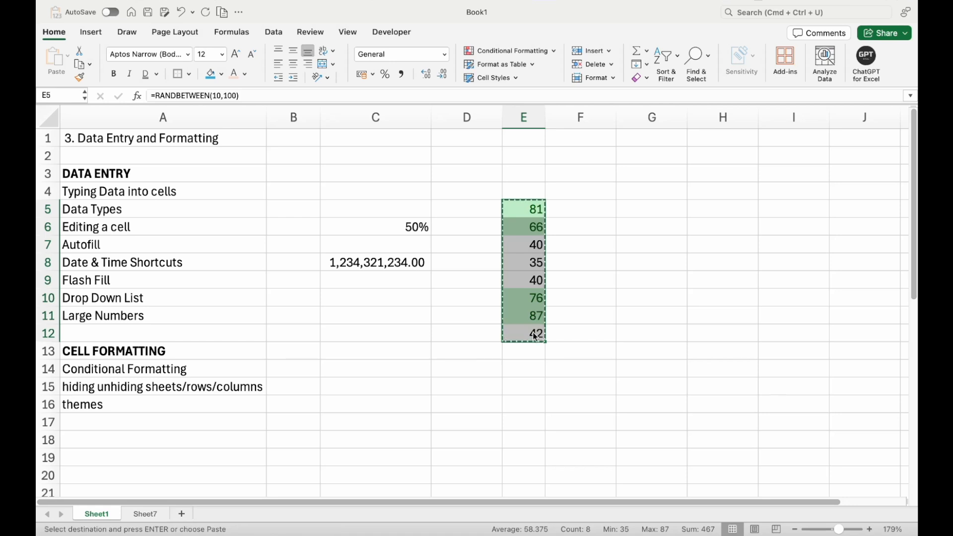
{"action": "key", "text": "Right"}
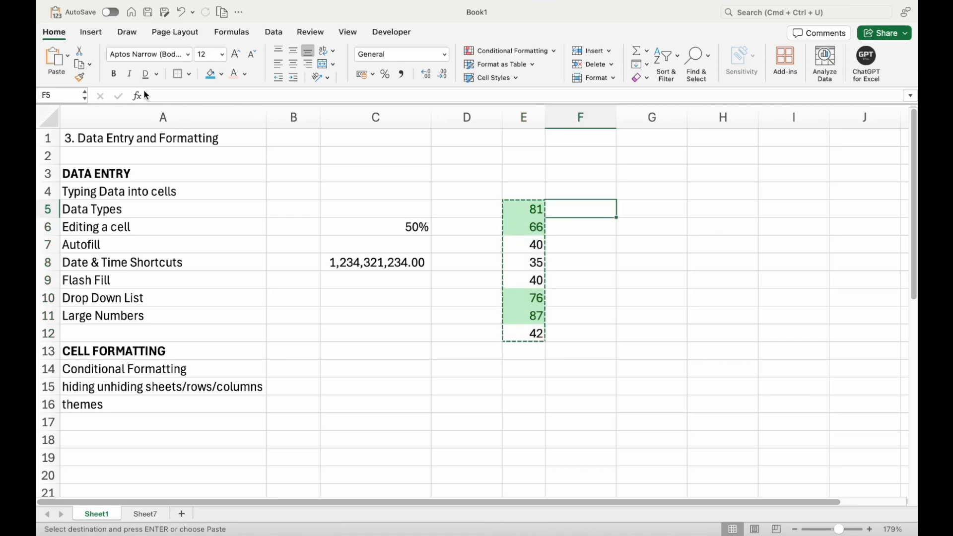
{"action": "left_click", "coordinate": [67, 56]}
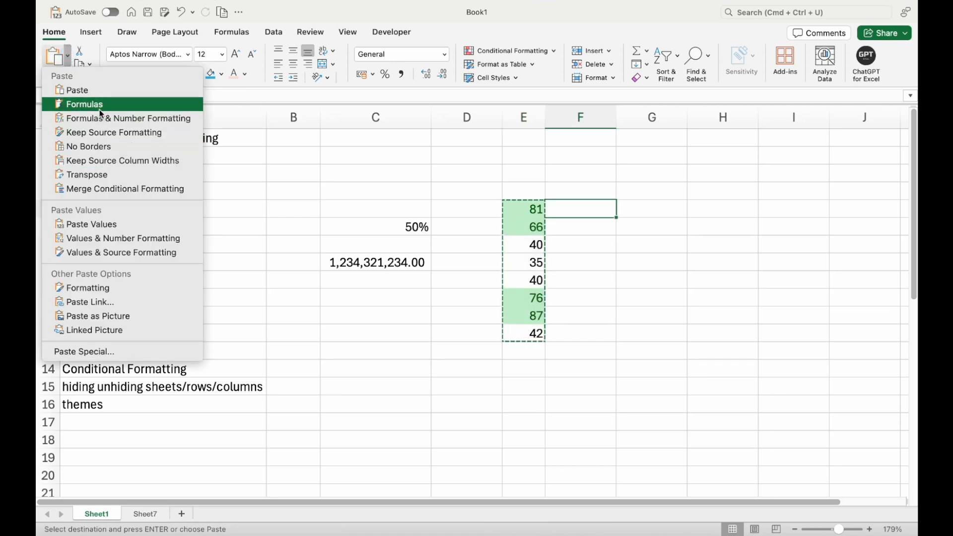
{"action": "left_click", "coordinate": [112, 224]}
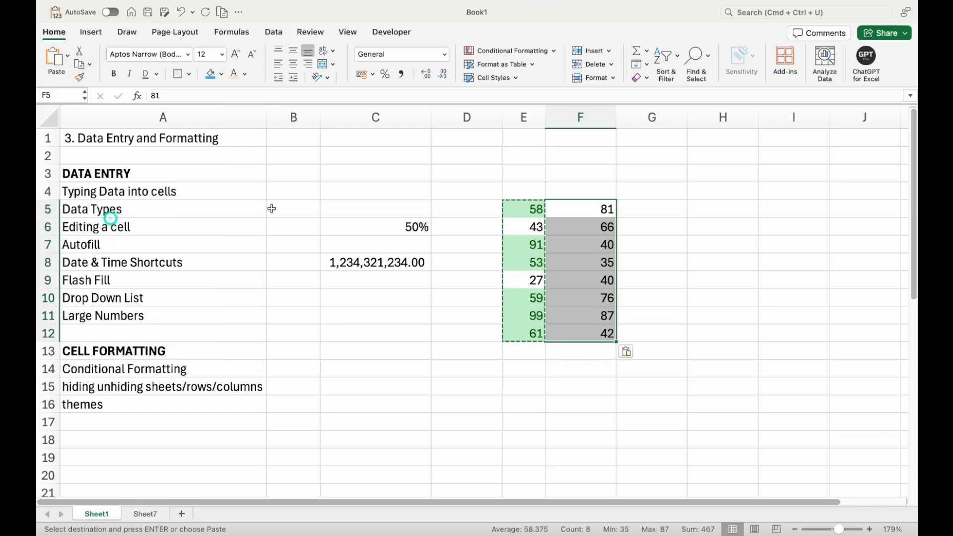
{"action": "left_click", "coordinate": [593, 210]}
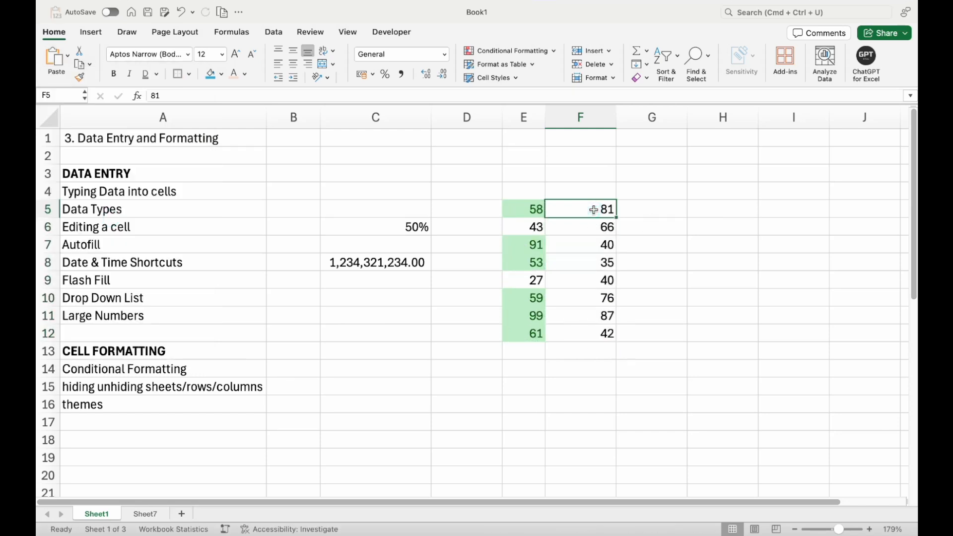
Re-enter the formula in E5 unchanged to recalculate the random numbers in column E
{"action": "left_click", "coordinate": [529, 209]}
{"action": "left_click_drag", "start_coordinate": [528, 254], "coordinate": [532, 333]}
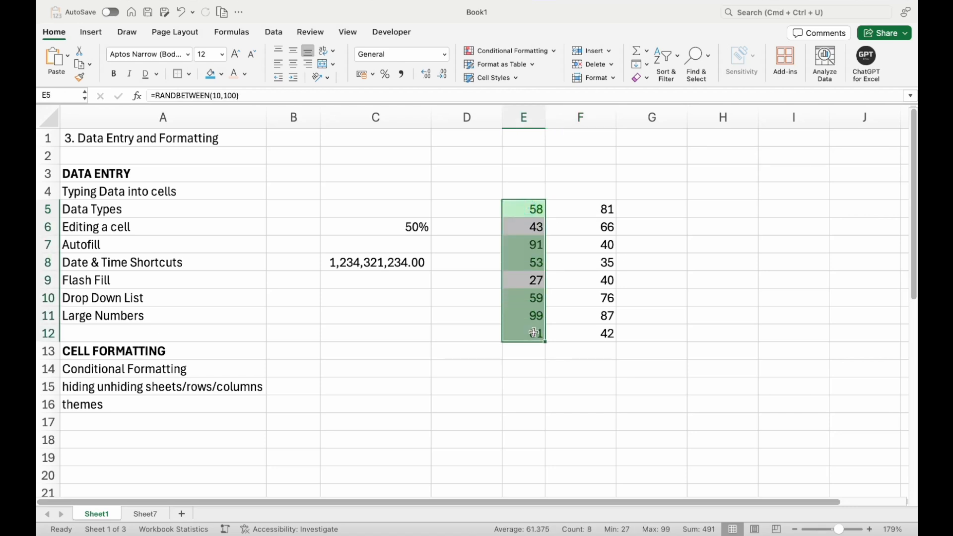
{"action": "left_click", "coordinate": [531, 210]}
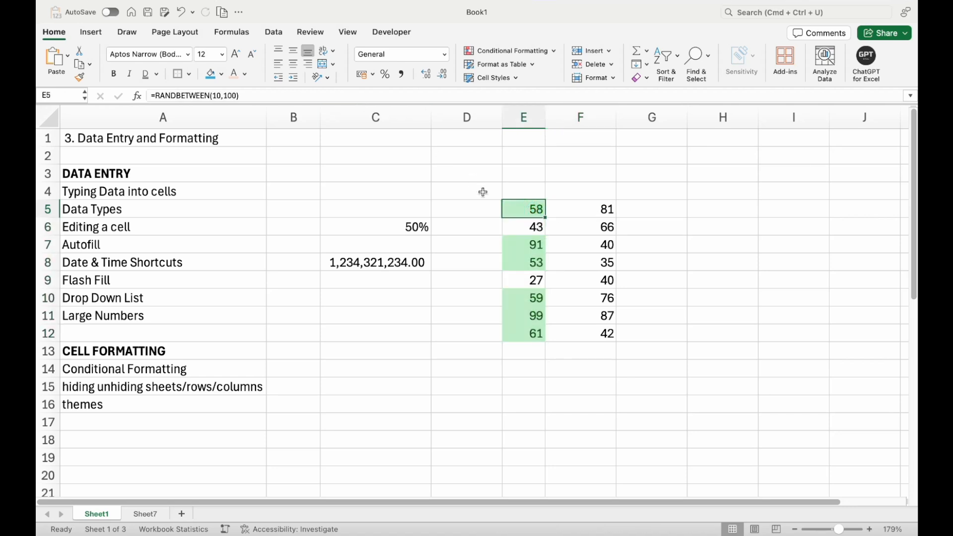
{"action": "double_click", "coordinate": [517, 206]}
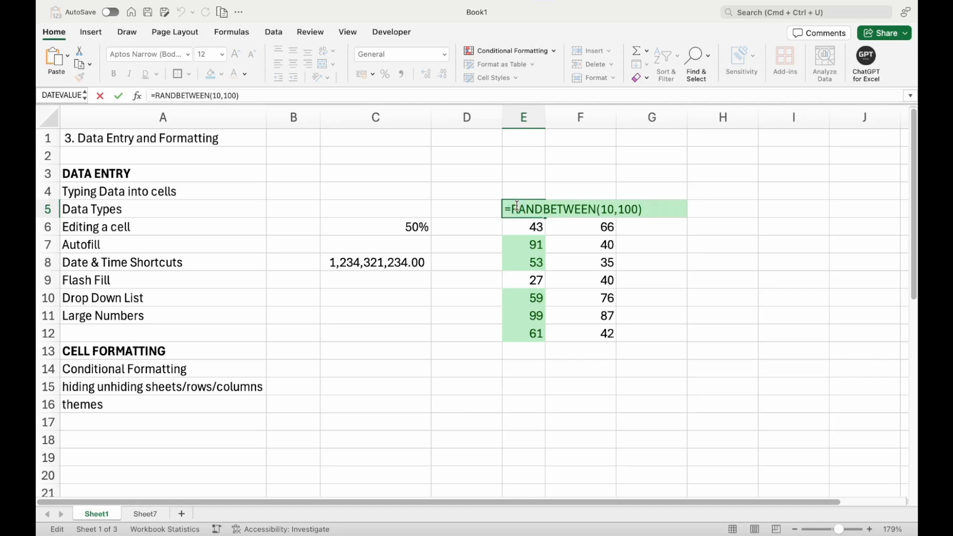
{"action": "key", "text": "ctrl+Return"}
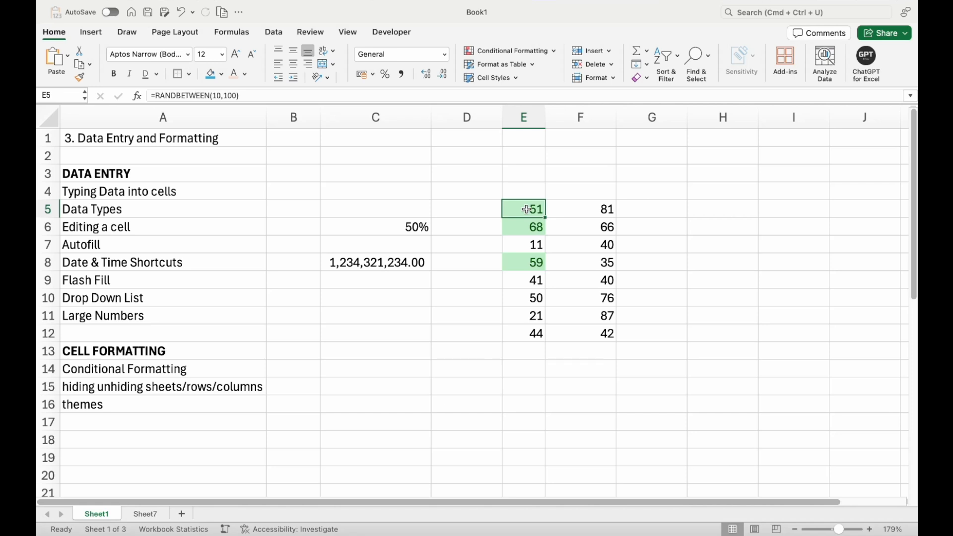
Set cell F5 to 21 and select the values in F5:F12
{"action": "left_click", "coordinate": [593, 212]}
{"action": "type", "text": "21"}
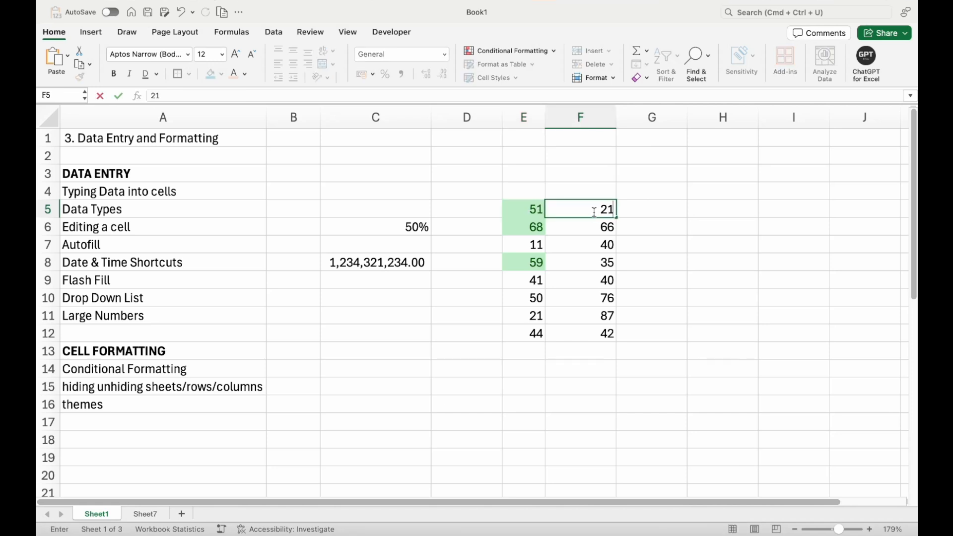
{"action": "key", "text": "Return"}
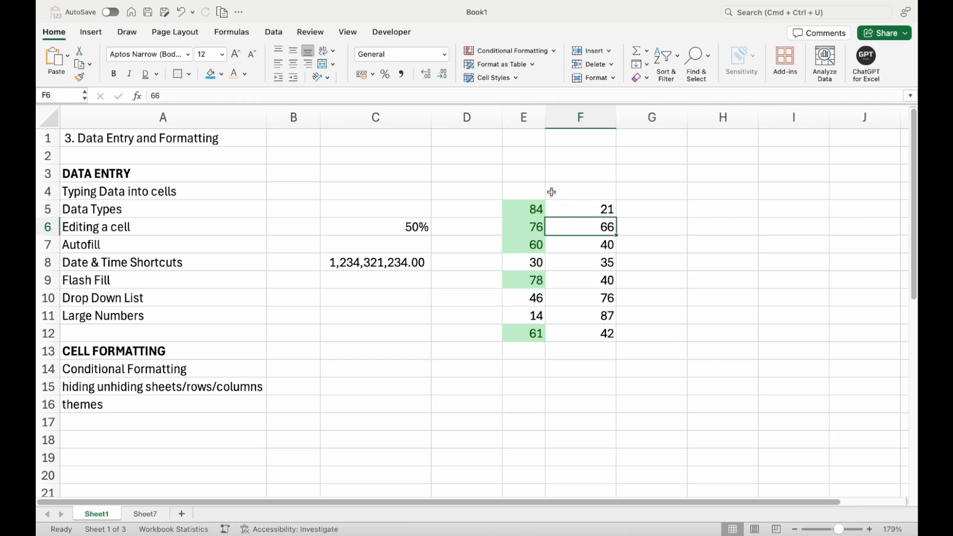
{"action": "left_click_drag", "start_coordinate": [529, 209], "coordinate": [530, 326]}
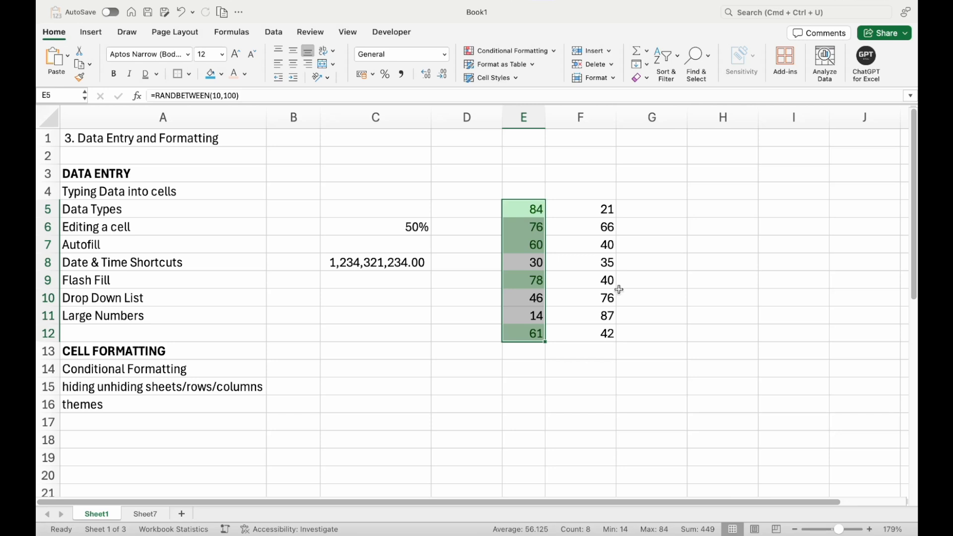
{"action": "left_click_drag", "start_coordinate": [578, 209], "coordinate": [580, 330]}
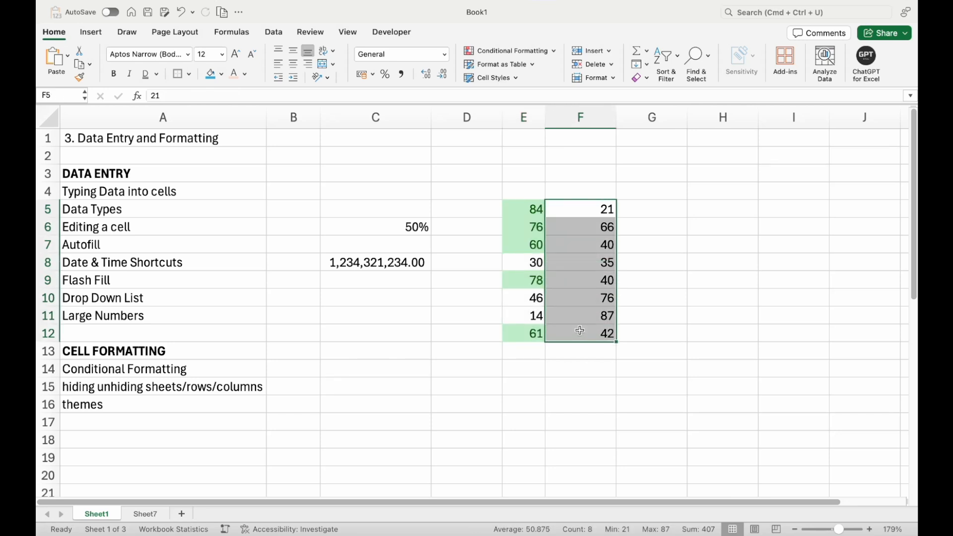
{"action": "left_click", "coordinate": [552, 52]}
{"action": "mouse_move", "coordinate": [575, 69]}
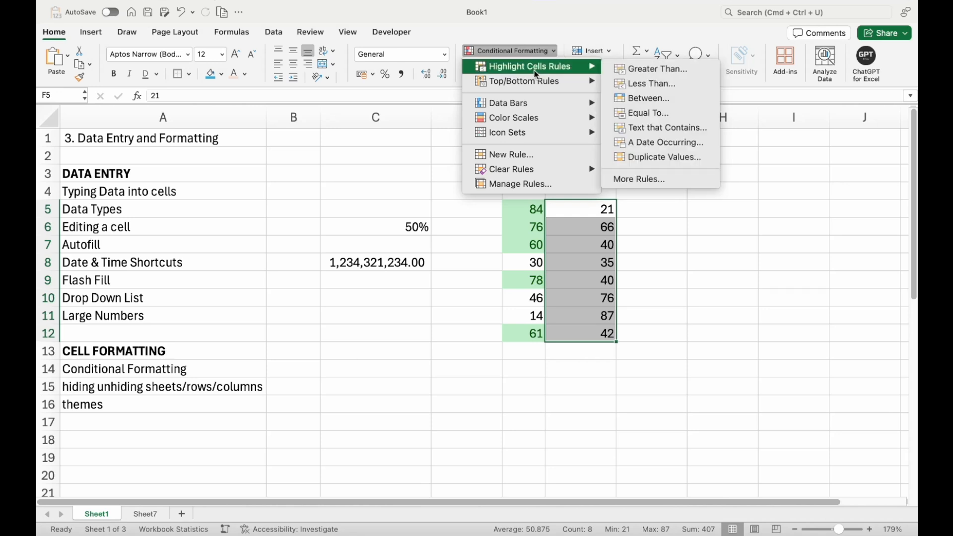
{"action": "mouse_move", "coordinate": [550, 83]}
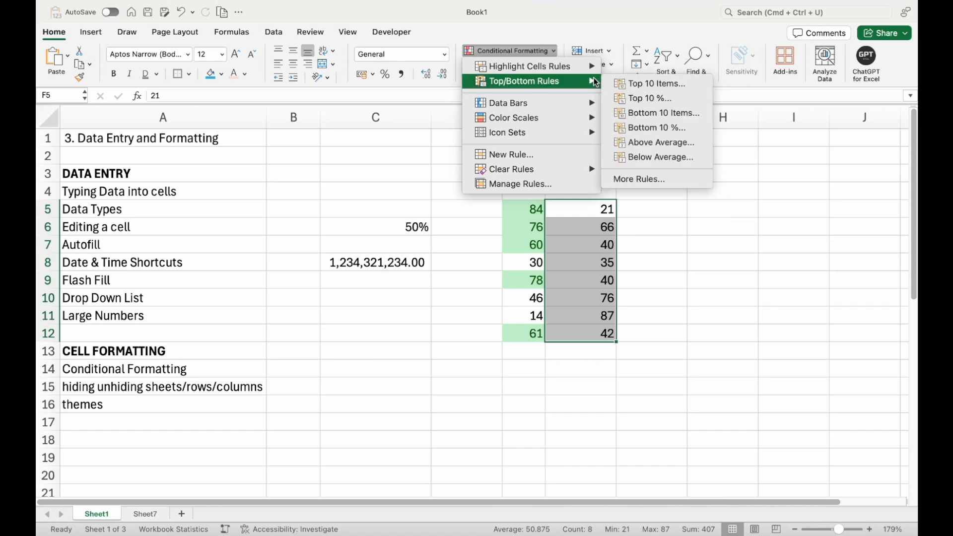
{"action": "left_click", "coordinate": [637, 85]}
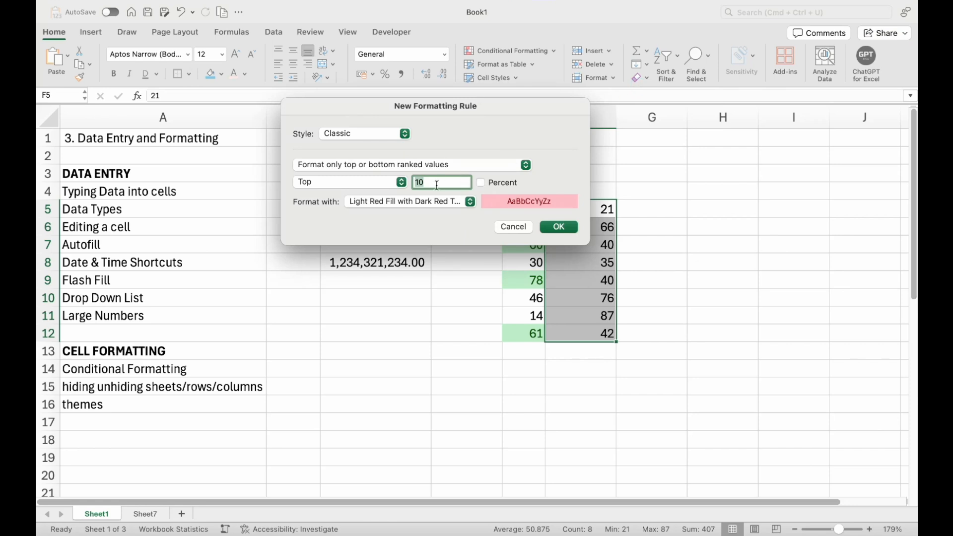
{"action": "left_click", "coordinate": [442, 180]}
{"action": "key", "text": "BackSpace"}
{"action": "key", "text": "BackSpace"}
{"action": "type", "text": "1"}
{"action": "left_click", "coordinate": [513, 228]}
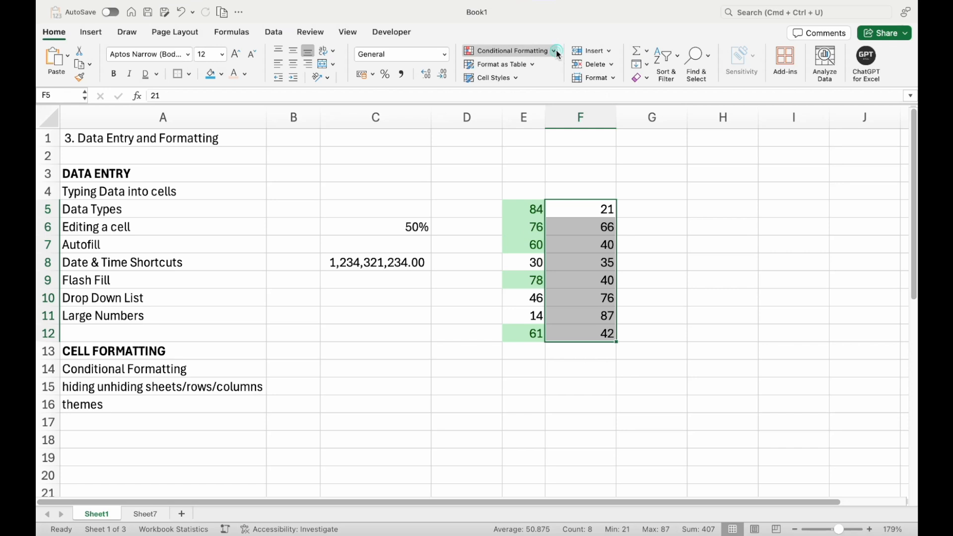
Apply green solid-fill data bars to F5:F12 and widen column F
{"action": "left_click", "coordinate": [551, 50]}
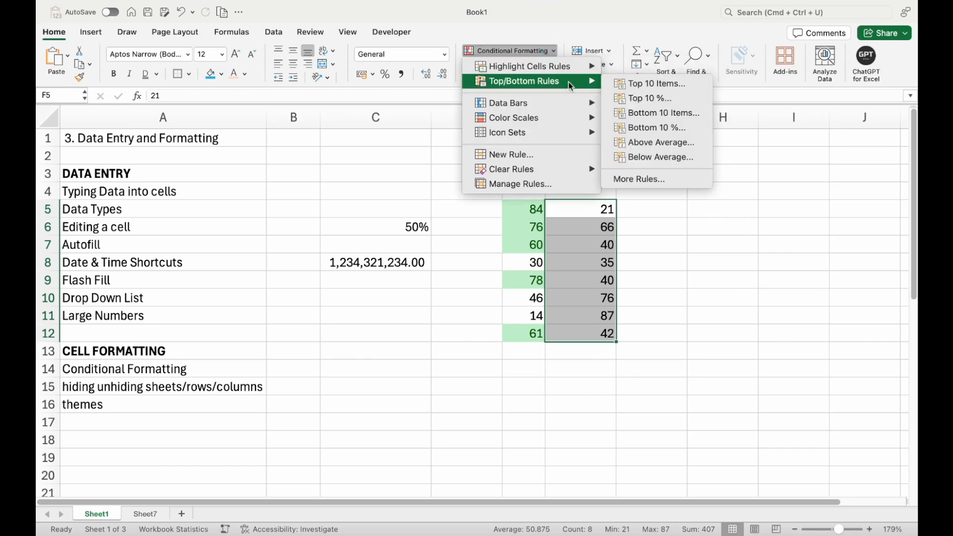
{"action": "mouse_move", "coordinate": [571, 103]}
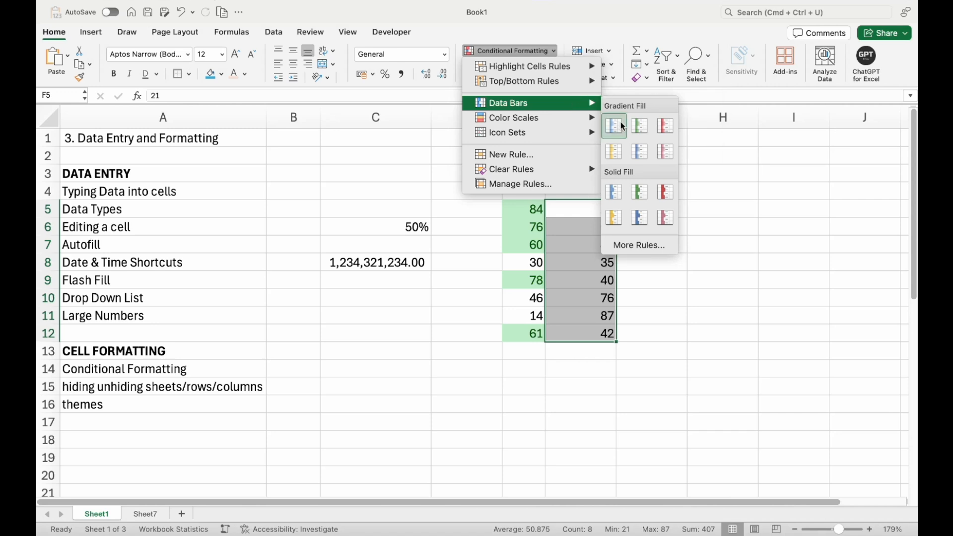
{"action": "left_click", "coordinate": [642, 193]}
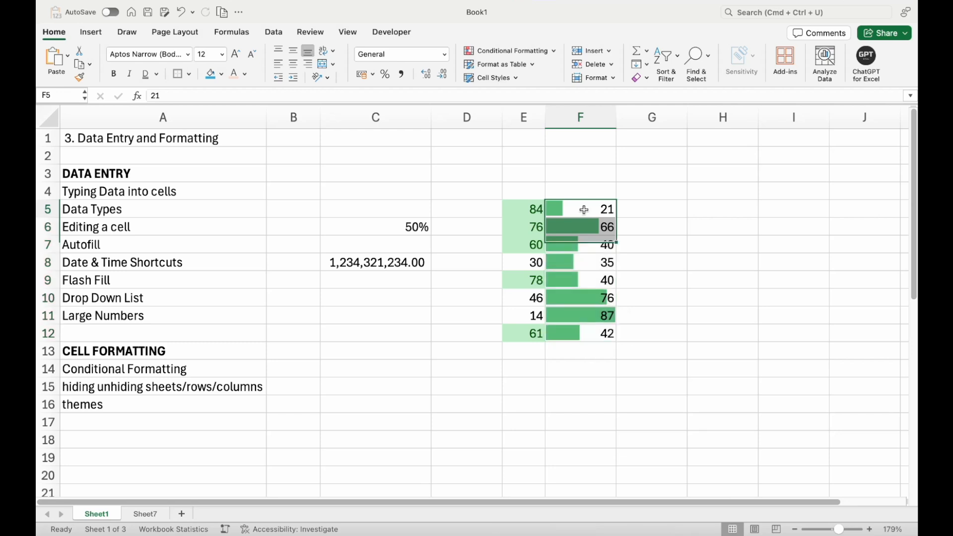
{"action": "left_click_drag", "start_coordinate": [584, 213], "coordinate": [585, 329]}
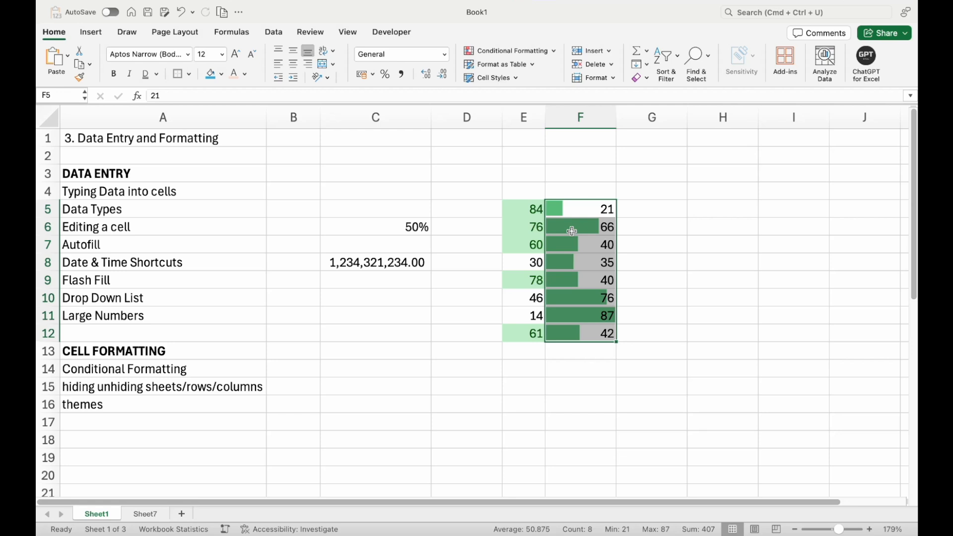
{"action": "left_click_drag", "start_coordinate": [616, 117], "coordinate": [649, 117]}
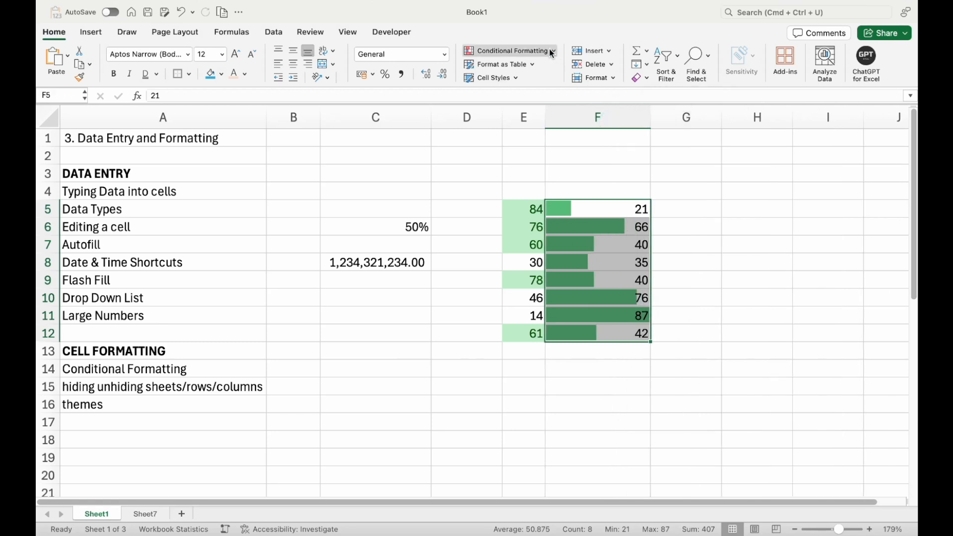
Try the Green-Yellow-Red color scale on F5:F12, and undo it
{"action": "left_click", "coordinate": [516, 50]}
{"action": "mouse_move", "coordinate": [588, 120]}
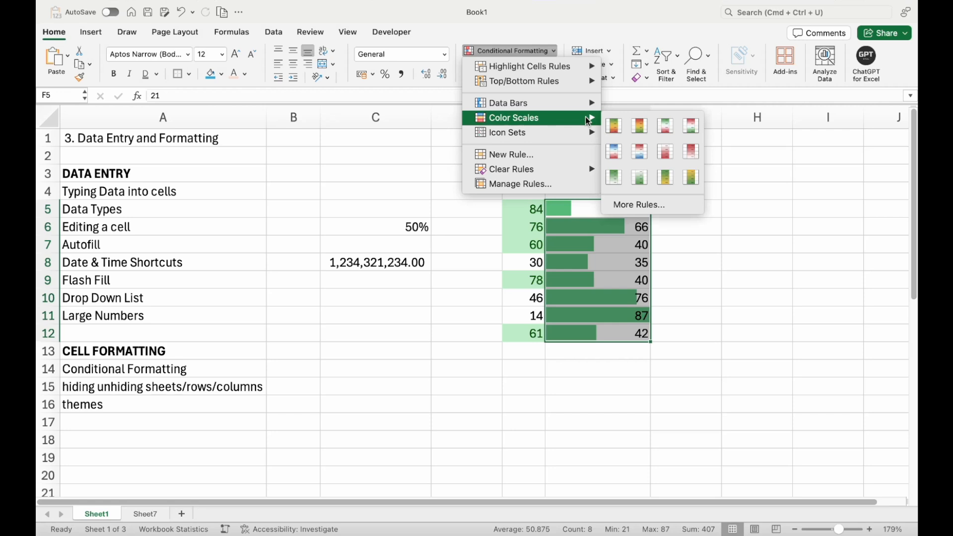
{"action": "left_click", "coordinate": [615, 127]}
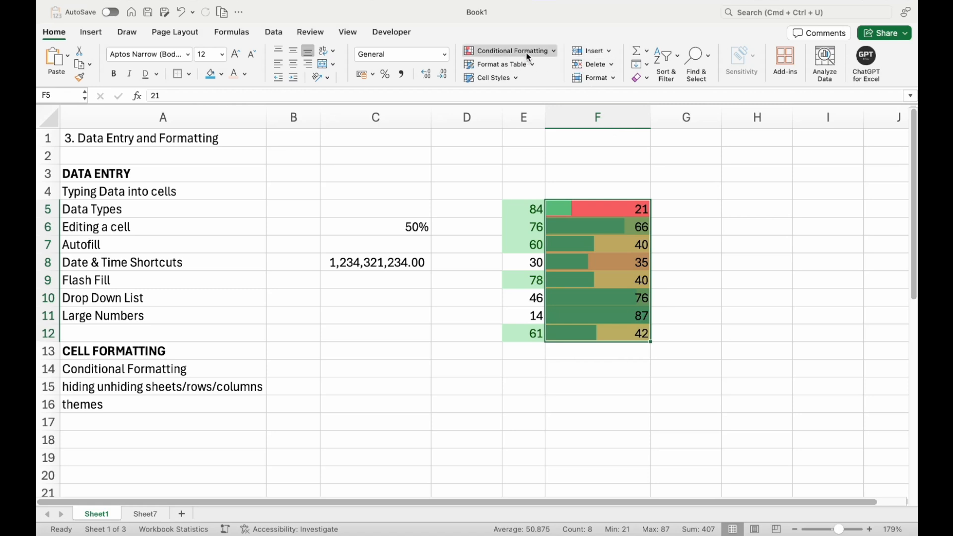
{"action": "key", "text": "super+z"}
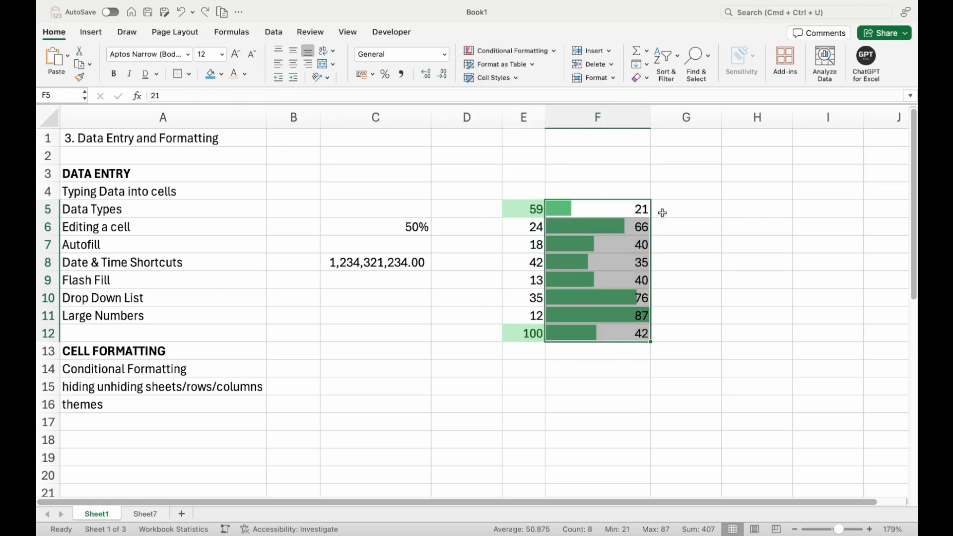
Copy F5:F12 and paste only the values into column G starting at G5
{"action": "key", "text": "super+c"}
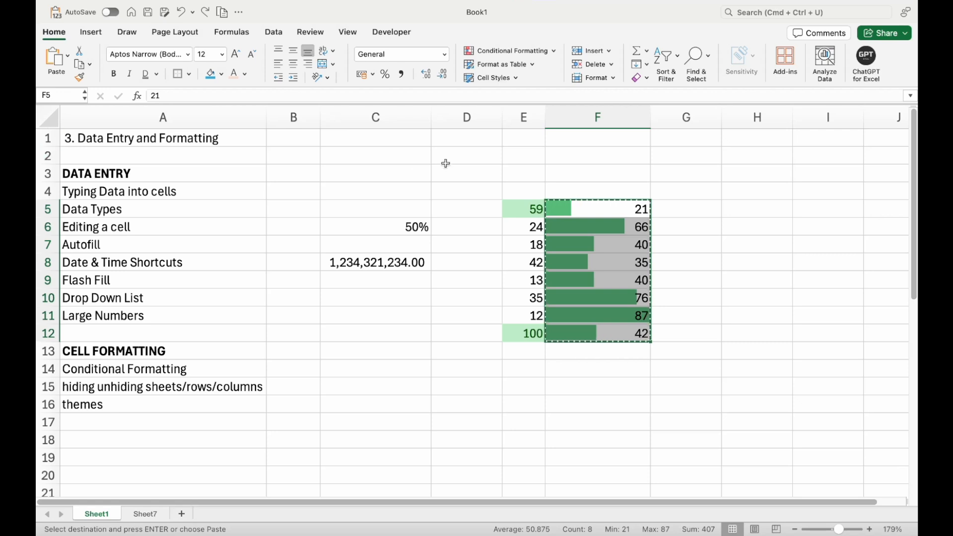
{"action": "left_click", "coordinate": [681, 208]}
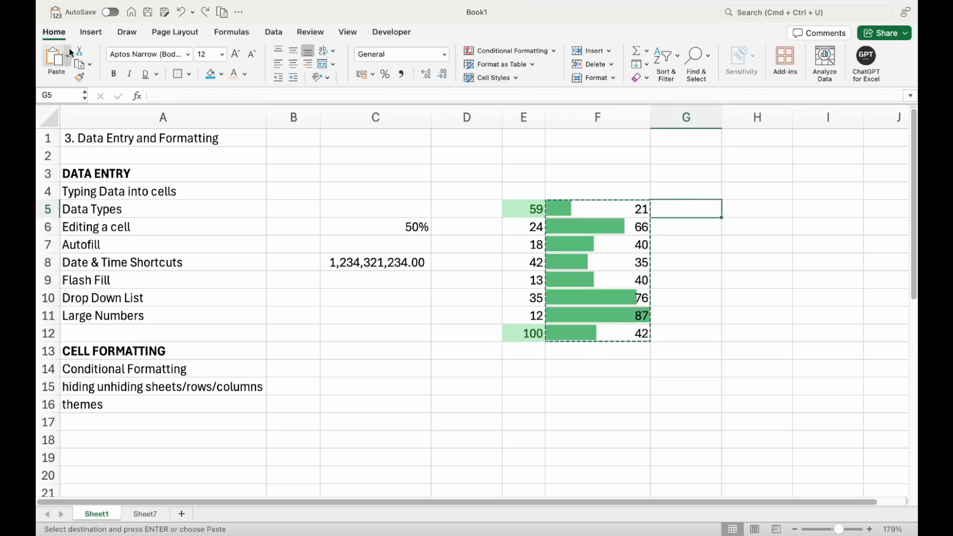
{"action": "left_click", "coordinate": [68, 55]}
{"action": "left_click", "coordinate": [113, 226]}
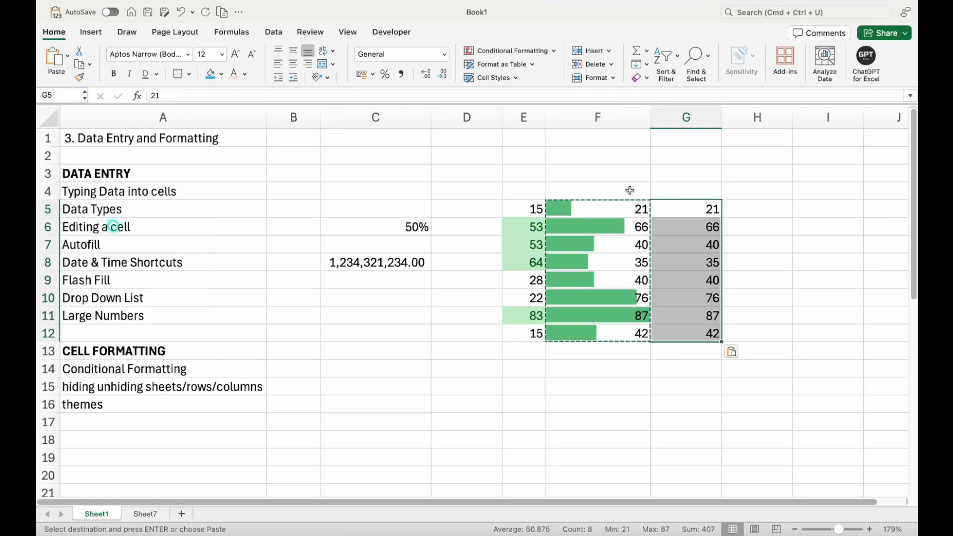
Try the two-color Green-Yellow color scale on G5:G12, and undo it
{"action": "left_click", "coordinate": [528, 49]}
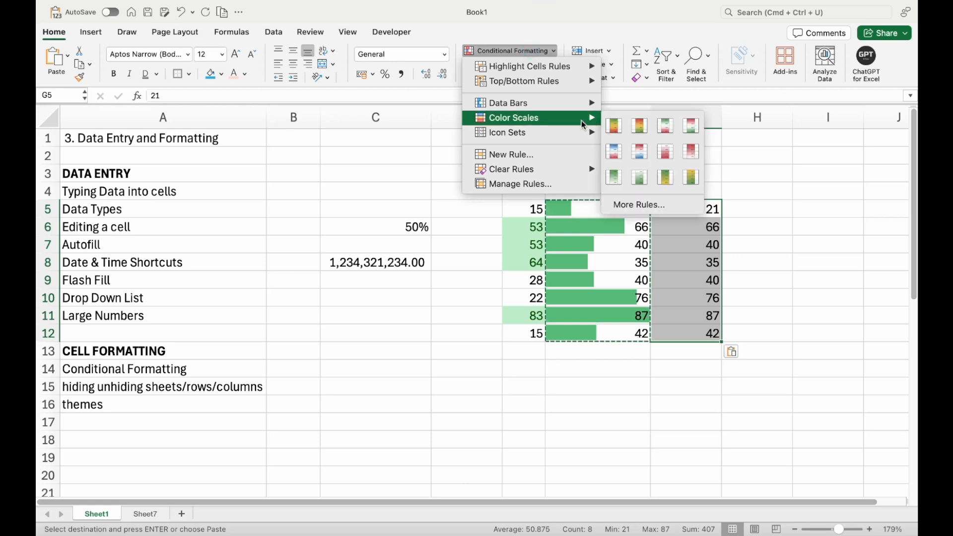
{"action": "left_click", "coordinate": [665, 177]}
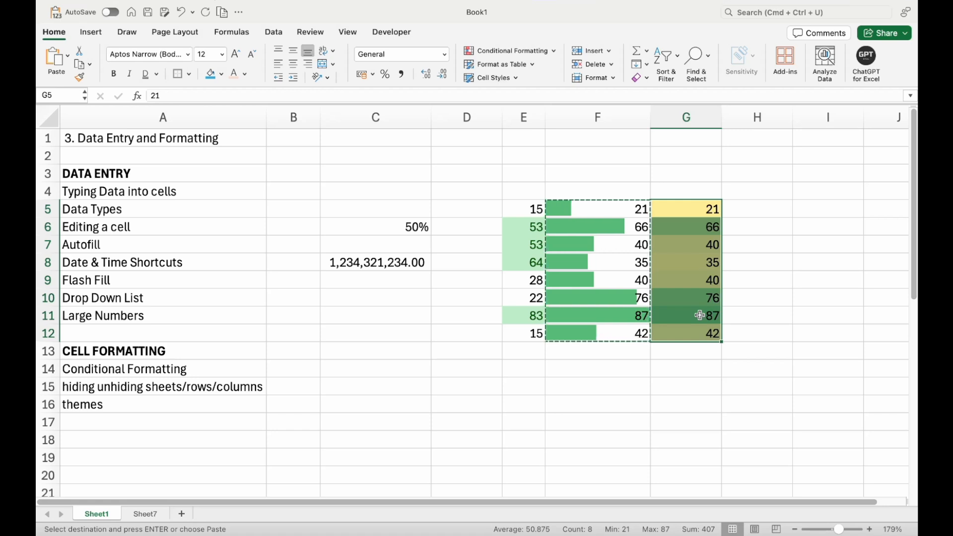
{"action": "left_click", "coordinate": [751, 323]}
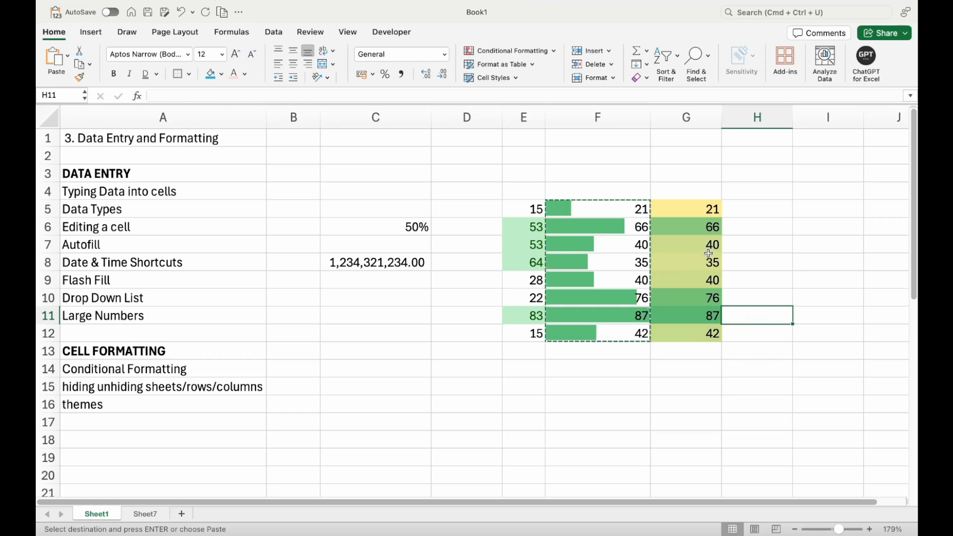
{"action": "left_click_drag", "start_coordinate": [686, 210], "coordinate": [685, 328]}
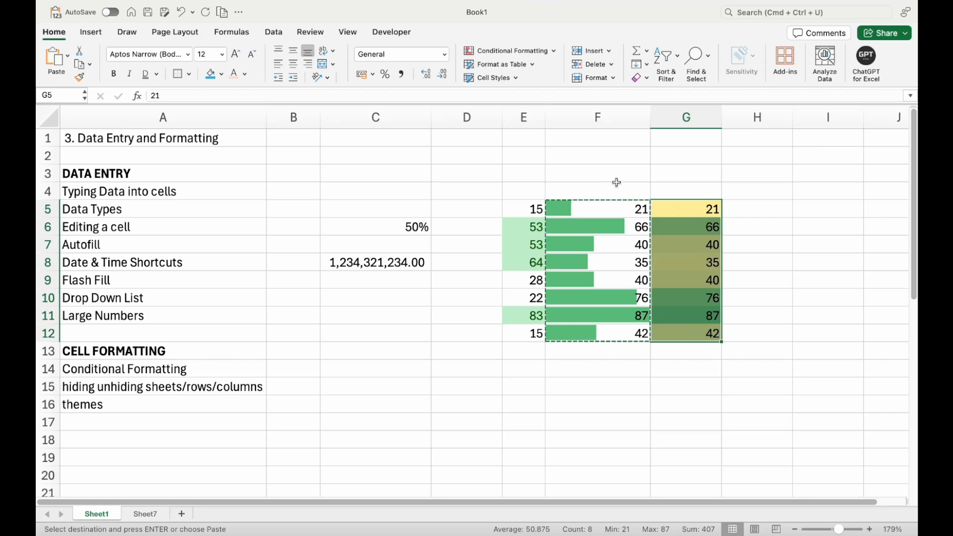
{"action": "key", "text": "super+z"}
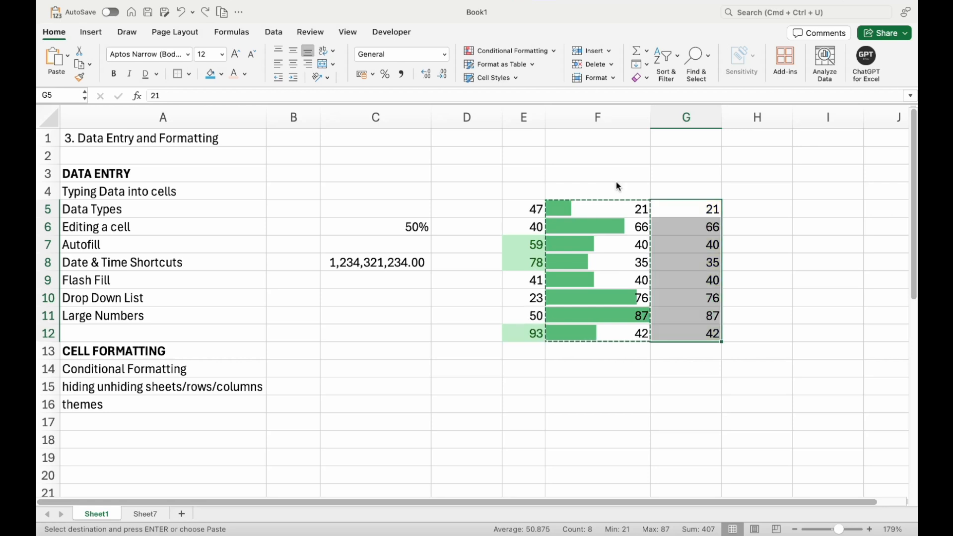
Apply the Red-Yellow-Green color scale to G5:G12, with red for the highest and green for the lowest values
{"action": "left_click", "coordinate": [554, 51]}
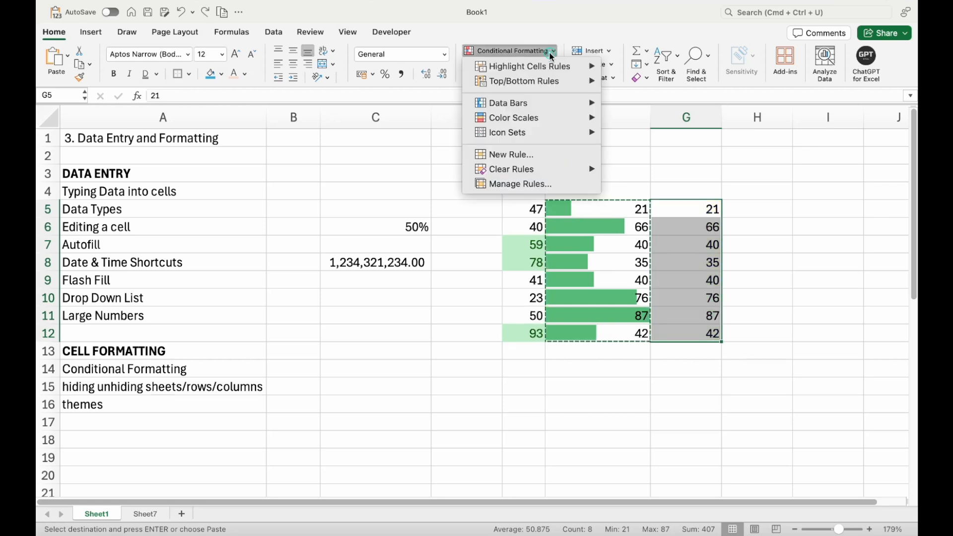
{"action": "mouse_move", "coordinate": [570, 118]}
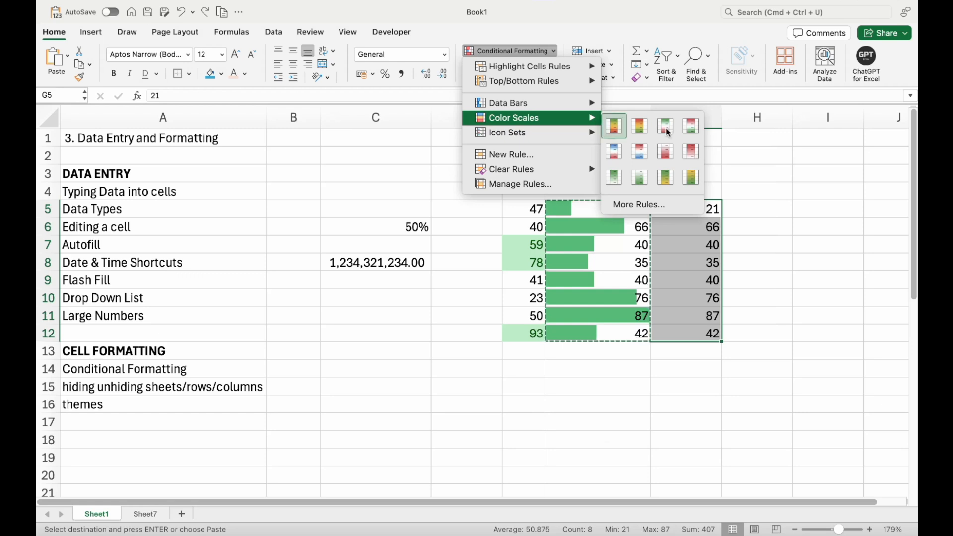
{"action": "left_click", "coordinate": [641, 128]}
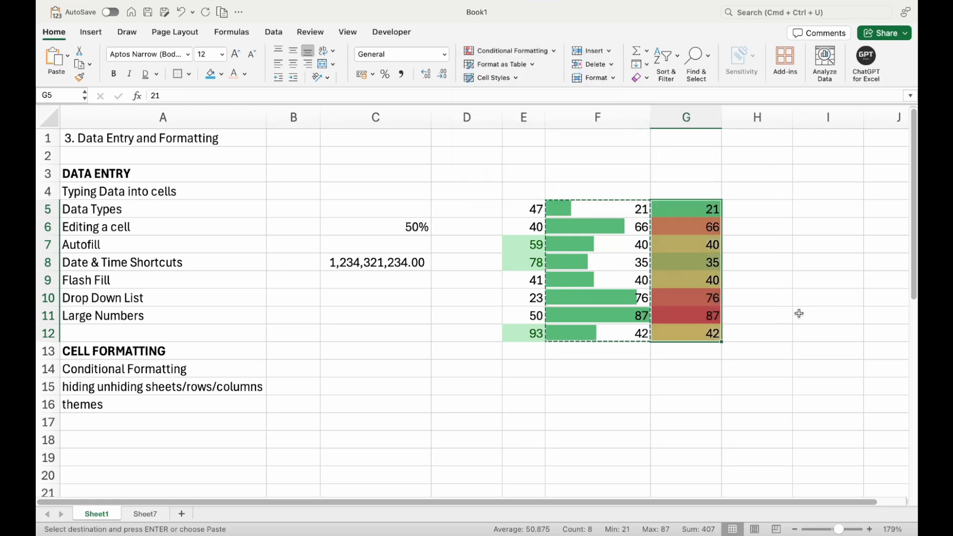
{"action": "left_click", "coordinate": [699, 317]}
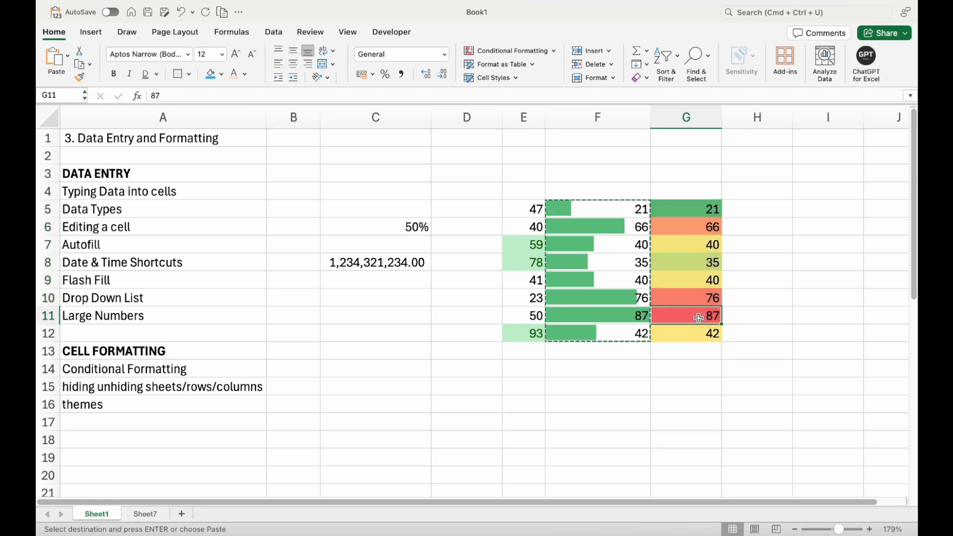
{"action": "left_click", "coordinate": [695, 211]}
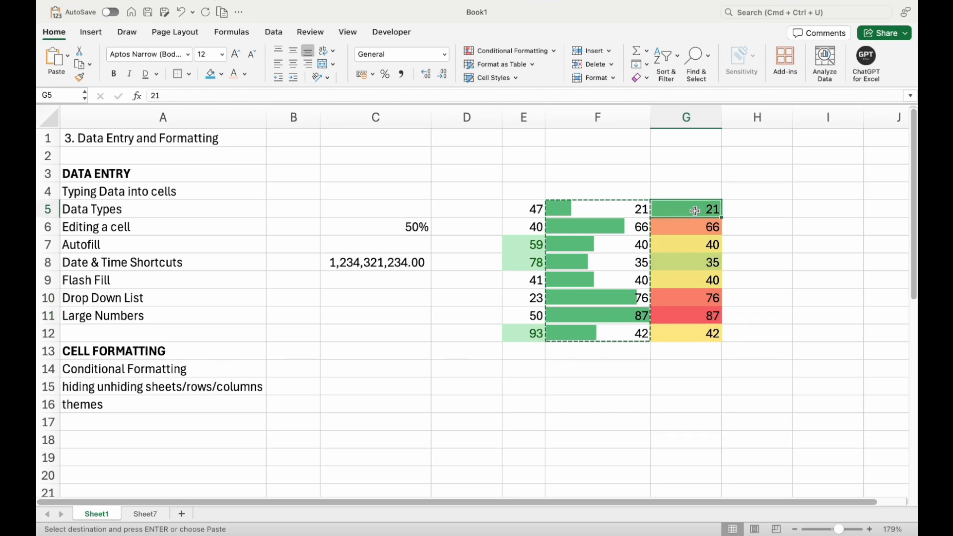
{"action": "left_click", "coordinate": [541, 47]}
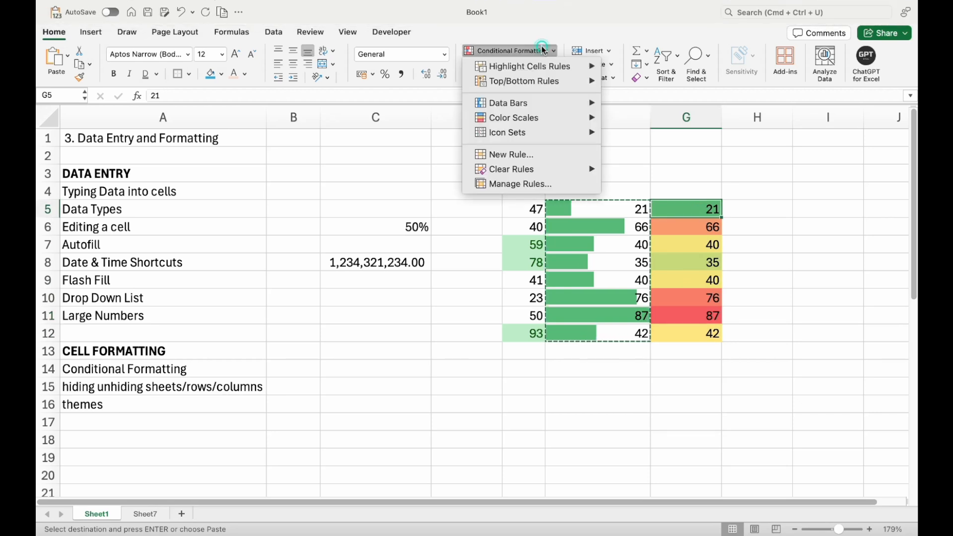
{"action": "mouse_move", "coordinate": [548, 137]}
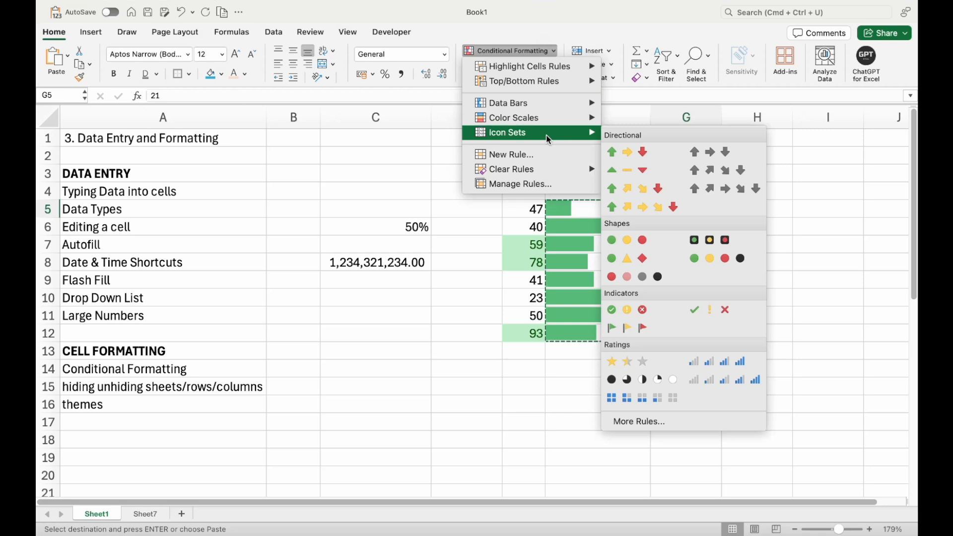
{"action": "left_click", "coordinate": [880, 232]}
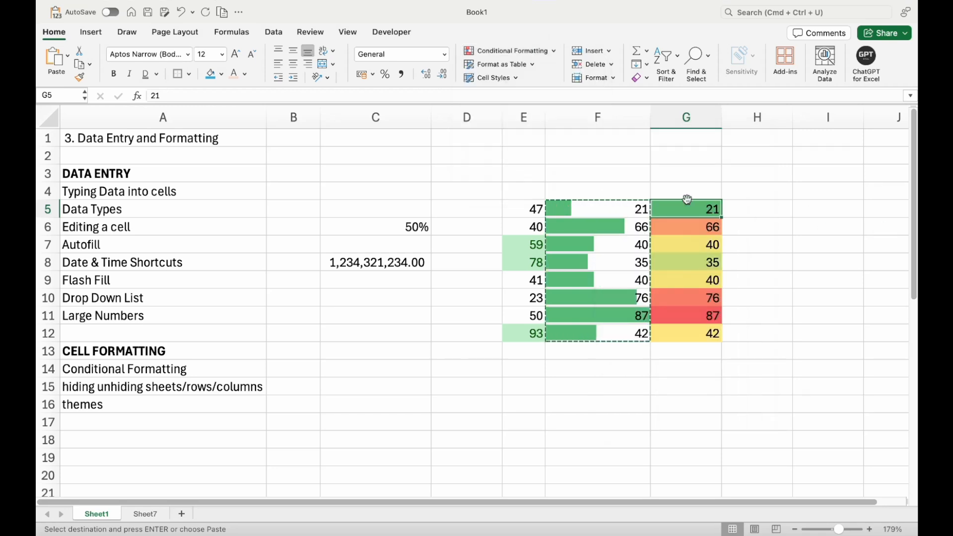
Copy G5:G12 and paste only the values into column H starting at H5
{"action": "left_click", "coordinate": [762, 209]}
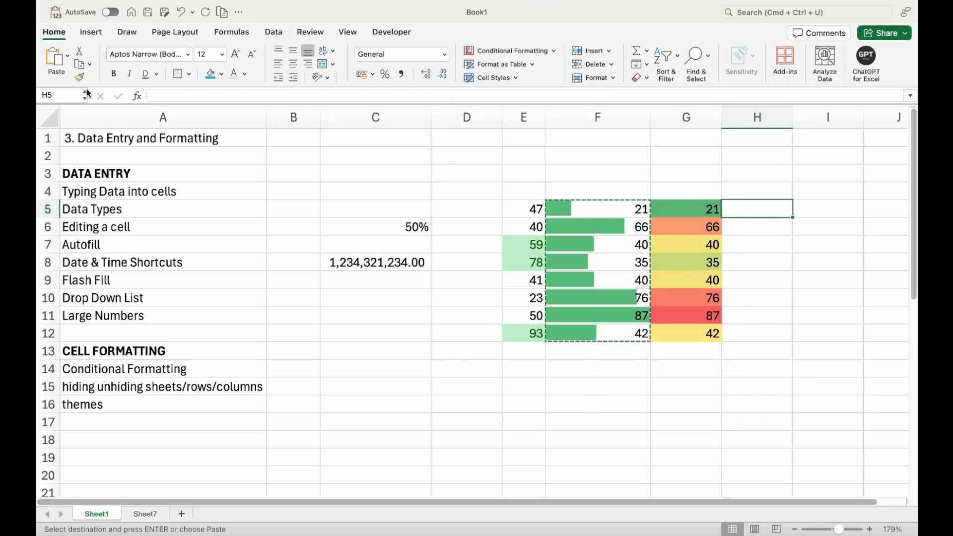
{"action": "key", "text": "Left"}
{"action": "key", "text": "super+shift+Down"}
{"action": "key", "text": "super+c"}
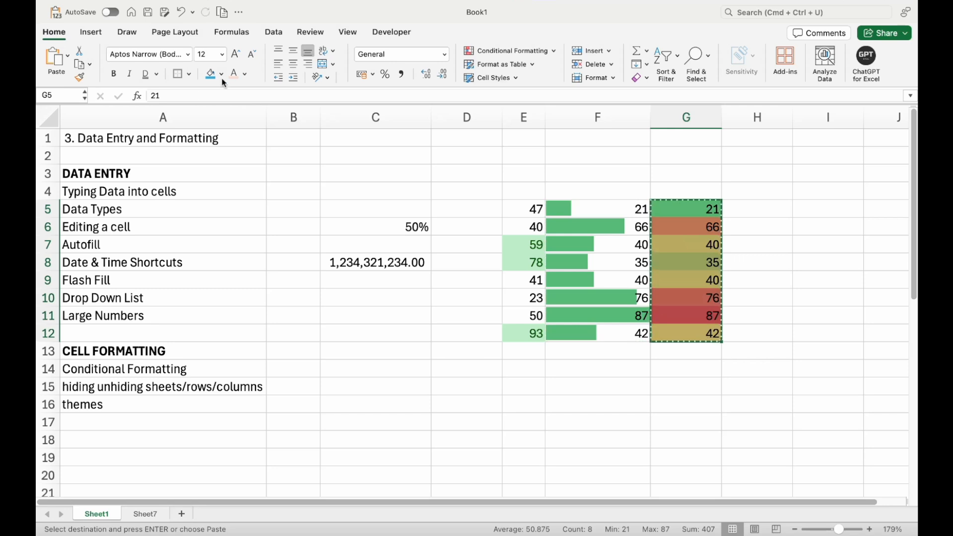
{"action": "left_click", "coordinate": [731, 209]}
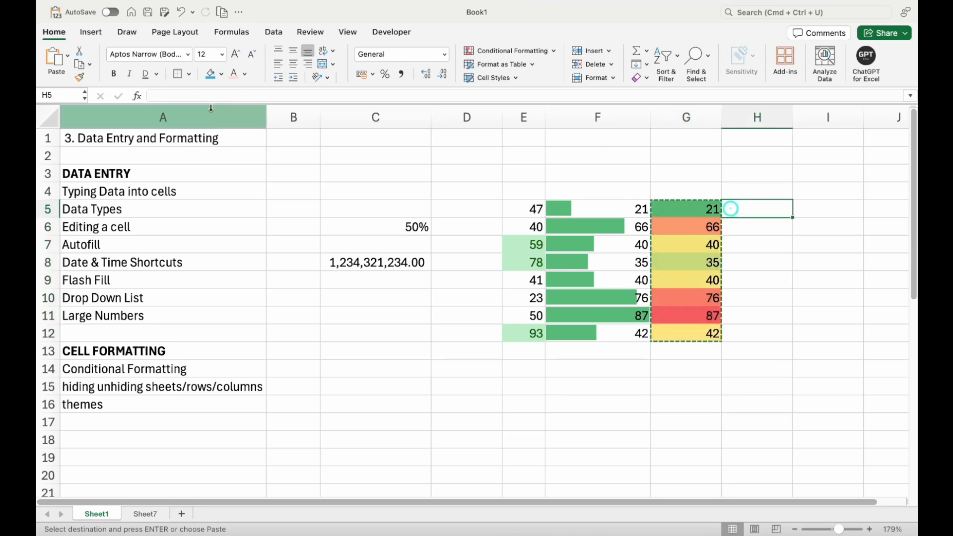
{"action": "left_click", "coordinate": [67, 55]}
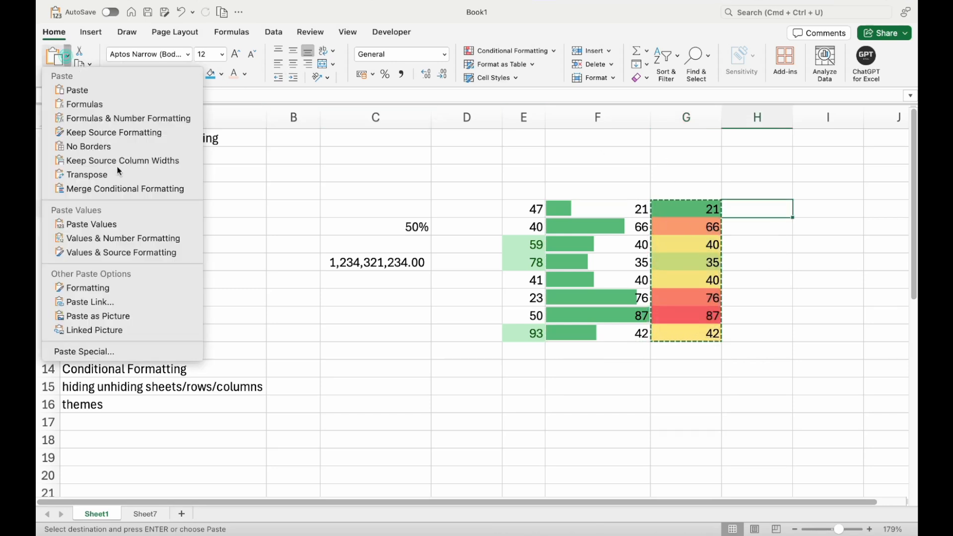
{"action": "left_click", "coordinate": [127, 224]}
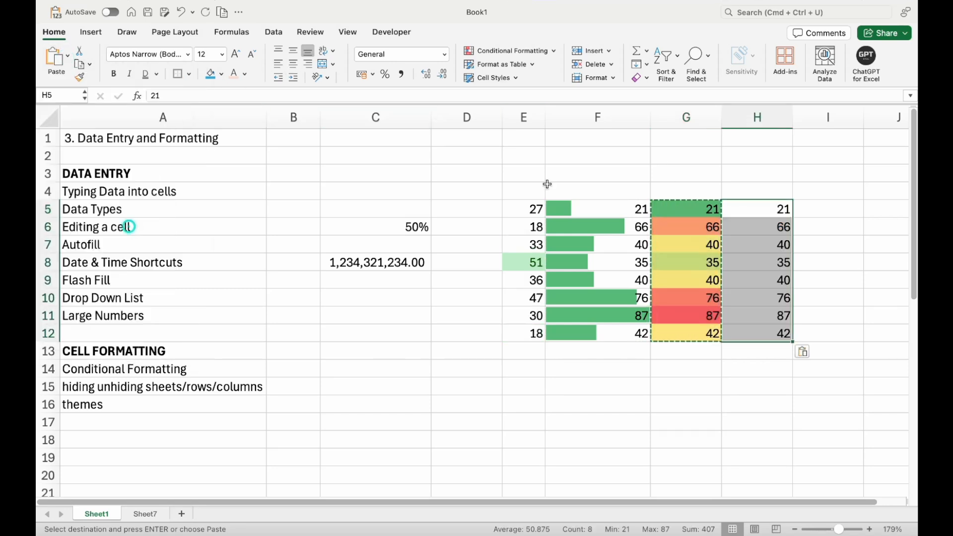
Apply the directional icon set with three colored arrows (green, yellow, red) to H5:H12
{"action": "left_click", "coordinate": [552, 51]}
{"action": "mouse_move", "coordinate": [588, 138]}
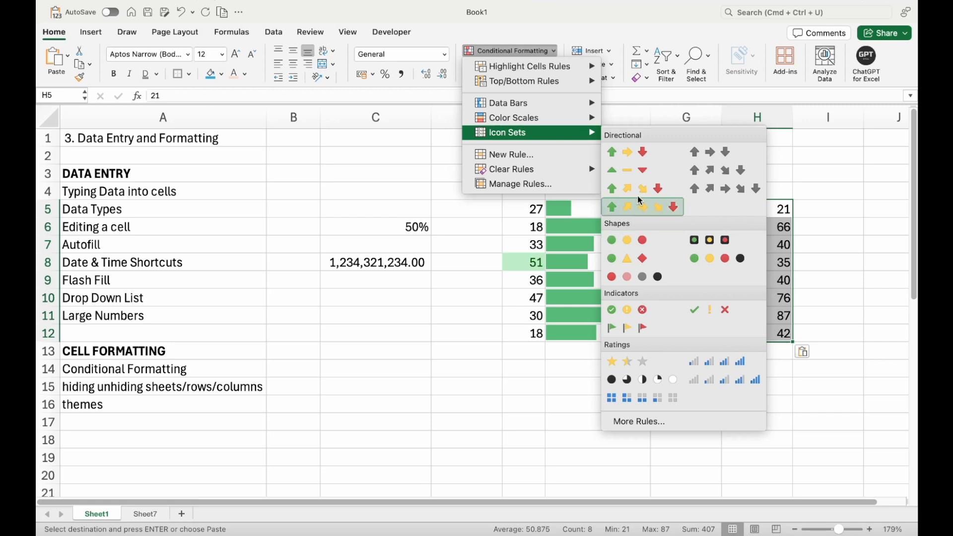
{"action": "left_click", "coordinate": [634, 156]}
{"action": "left_click", "coordinate": [777, 248]}
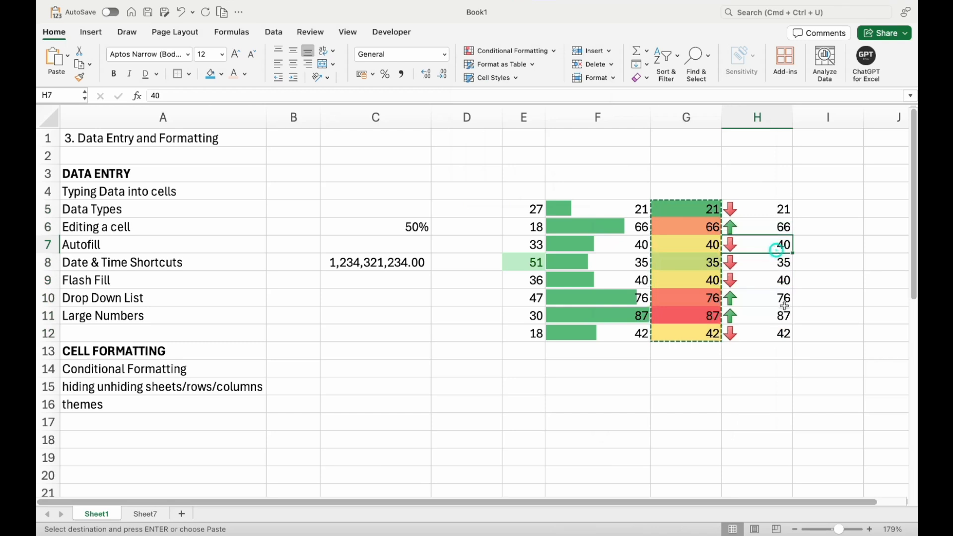
{"action": "left_click_drag", "start_coordinate": [781, 296], "coordinate": [781, 317]}
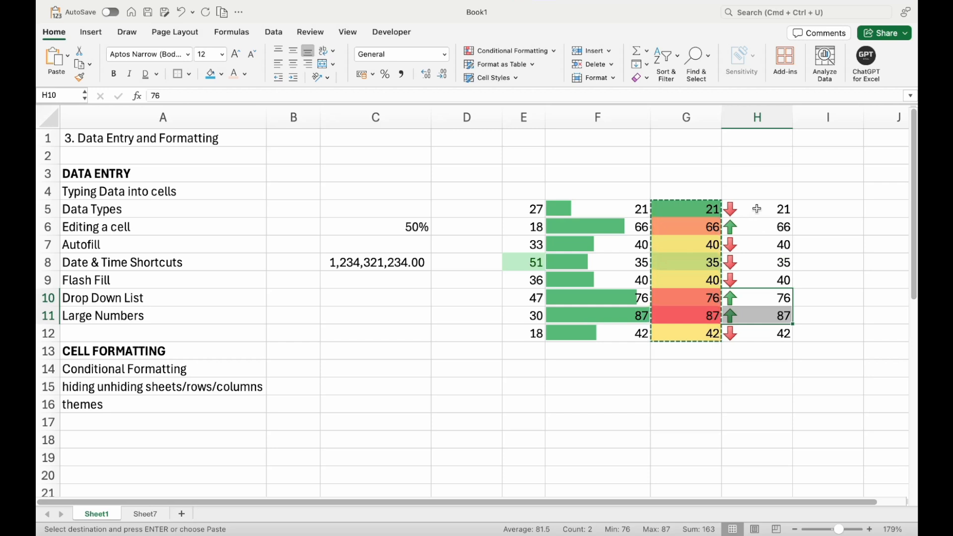
{"action": "left_click_drag", "start_coordinate": [756, 209], "coordinate": [754, 349]}
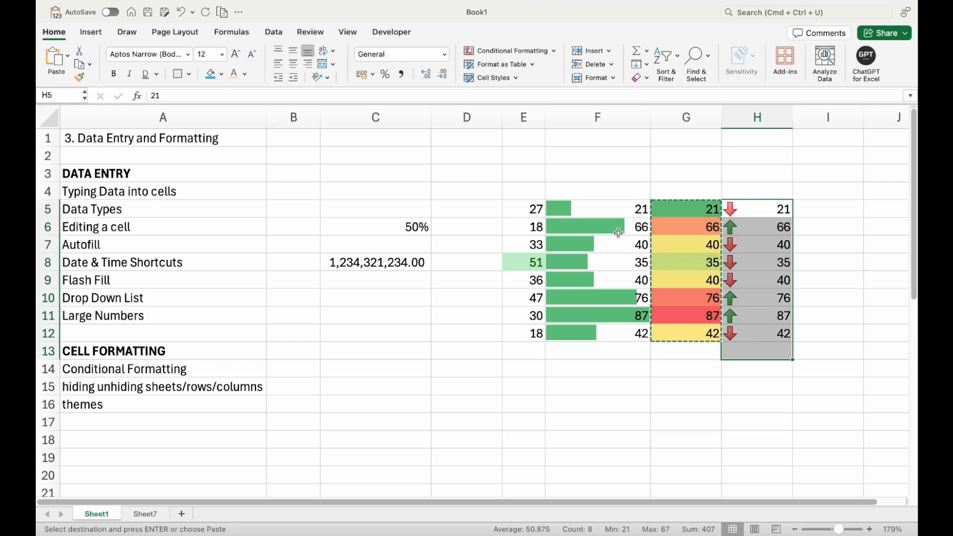
{"action": "left_click_drag", "start_coordinate": [519, 207], "coordinate": [738, 327]}
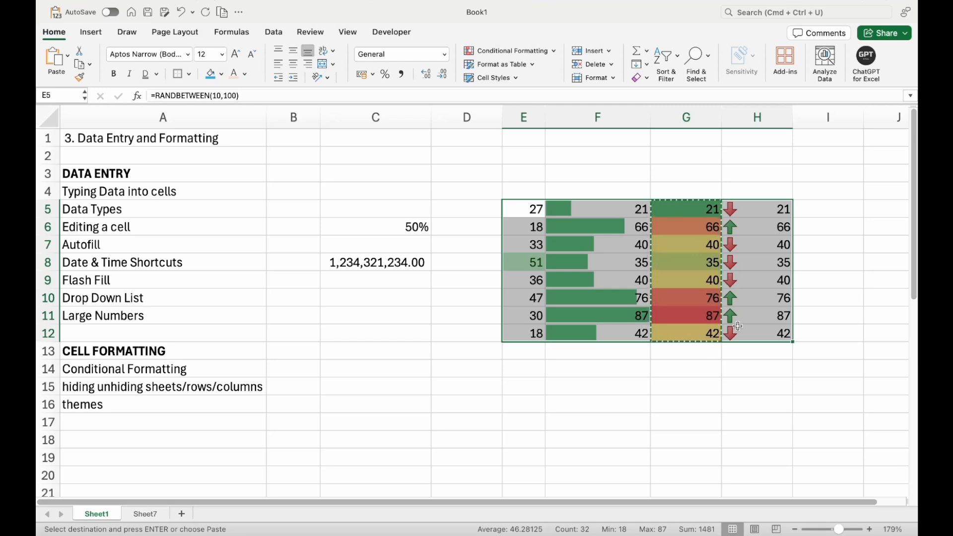
{"action": "left_click_drag", "start_coordinate": [529, 209], "coordinate": [532, 328]}
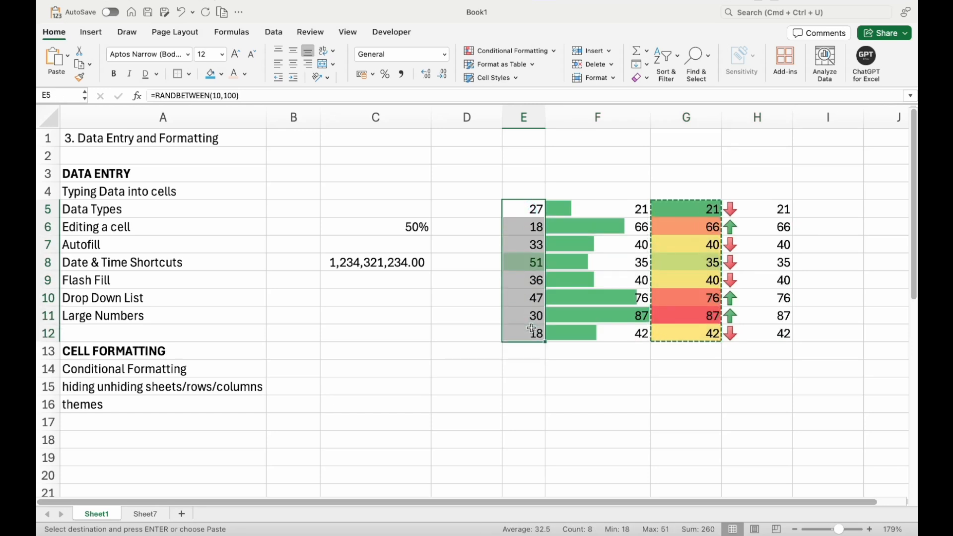
Enter the label >50 in E4 above the column of random numbers
{"action": "left_click", "coordinate": [530, 190]}
{"action": "type", "text": ">50"}
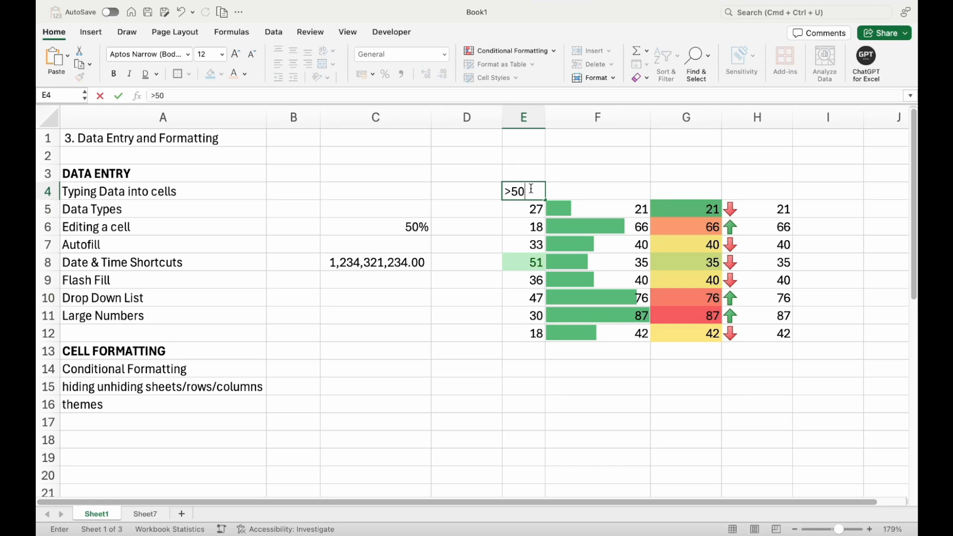
{"action": "key", "text": "Return"}
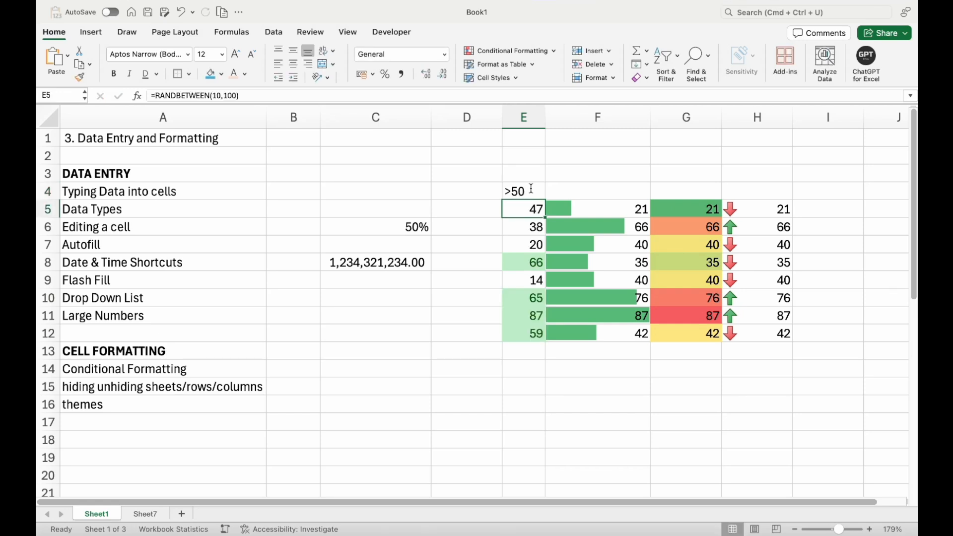
{"action": "left_click", "coordinate": [550, 191]}
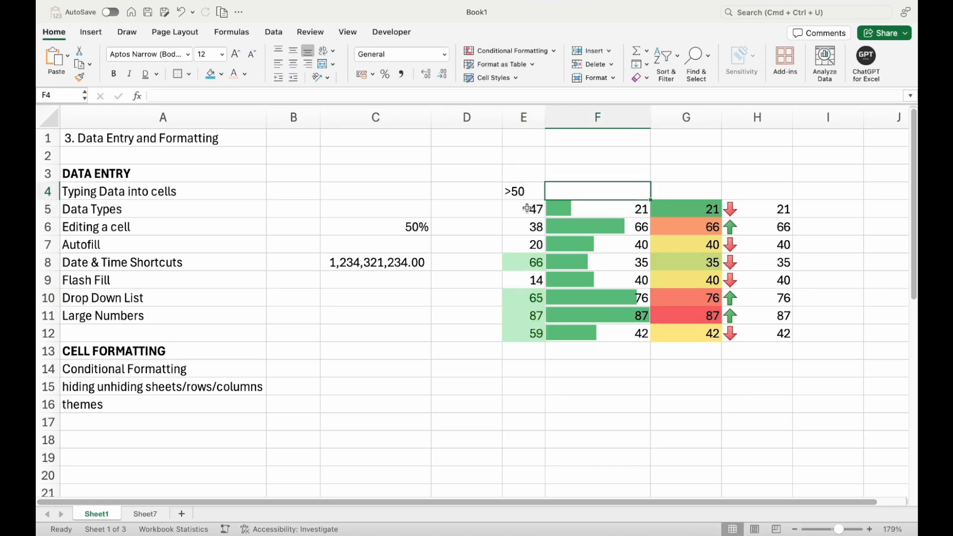
{"action": "left_click_drag", "start_coordinate": [527, 208], "coordinate": [748, 336]}
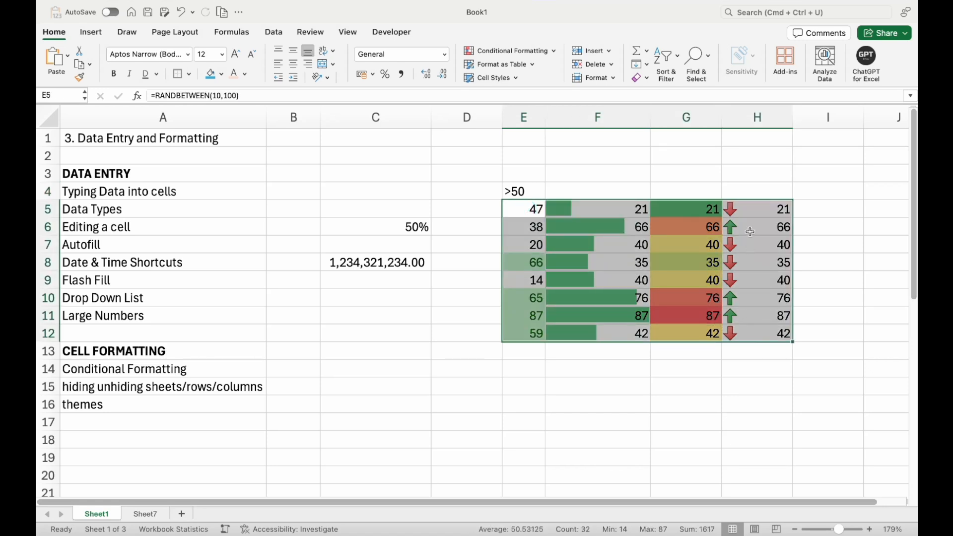
{"action": "left_click_drag", "start_coordinate": [748, 216], "coordinate": [749, 352]}
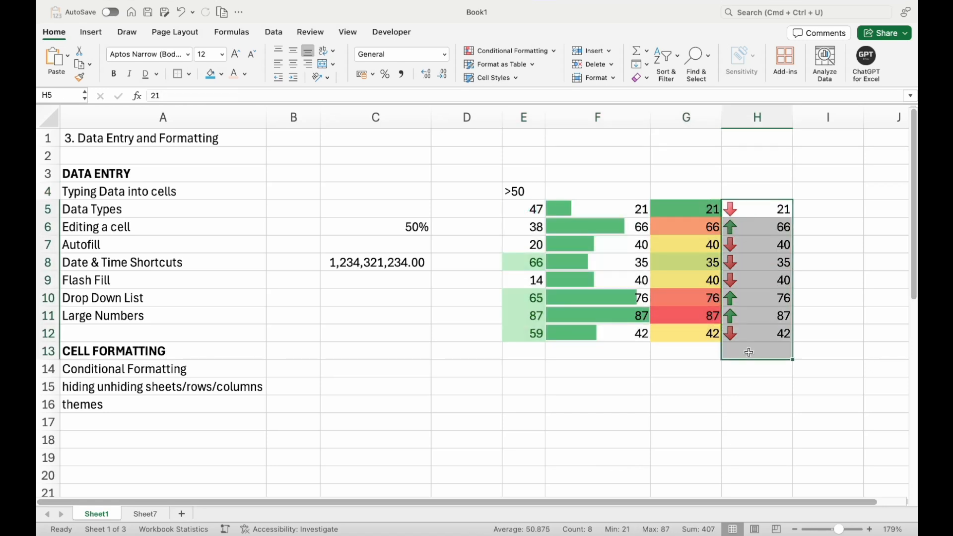
{"action": "left_click_drag", "start_coordinate": [752, 313], "coordinate": [751, 298]}
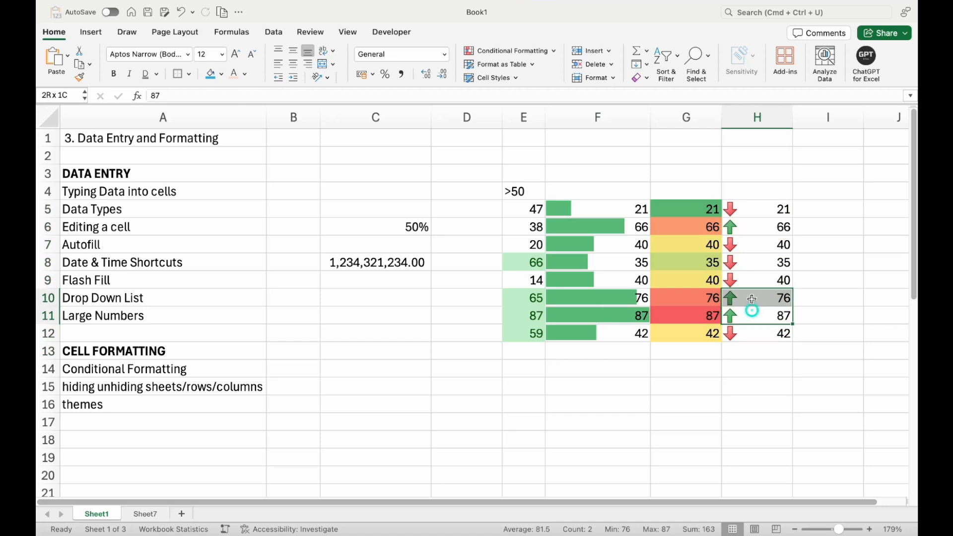
Examine the icon thresholds of the conditional formatting rule on H5:H12, and close it without changes
{"action": "left_click", "coordinate": [753, 230]}
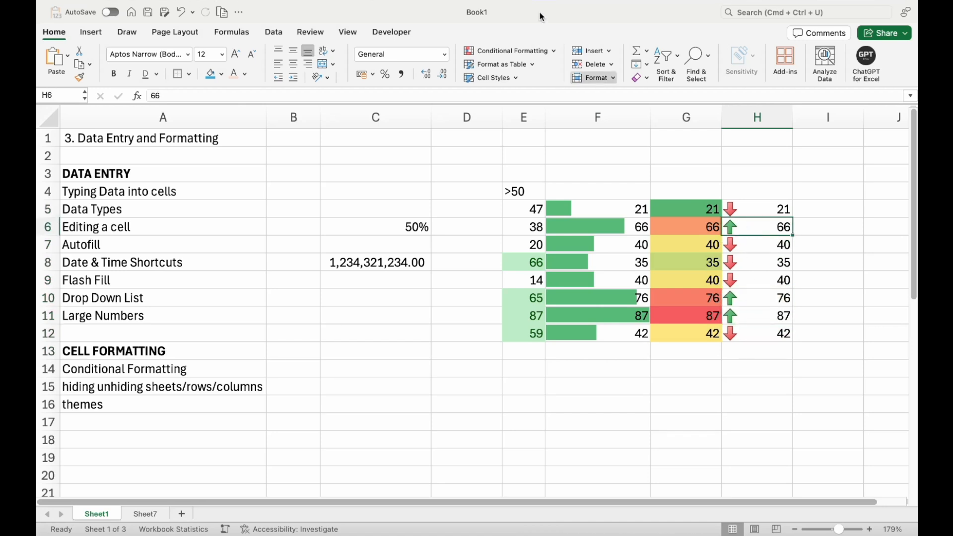
{"action": "left_click", "coordinate": [540, 51]}
{"action": "mouse_move", "coordinate": [549, 170]}
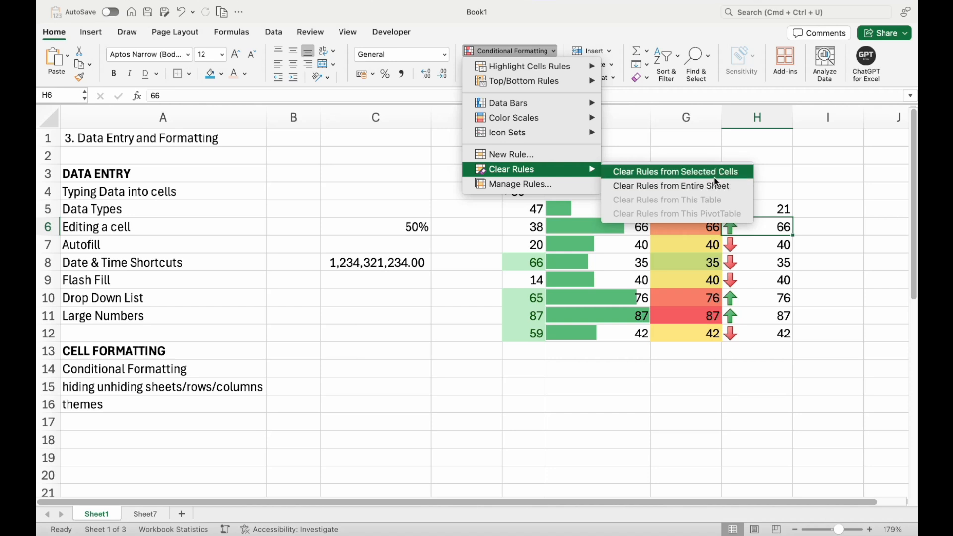
{"action": "left_click", "coordinate": [546, 184]}
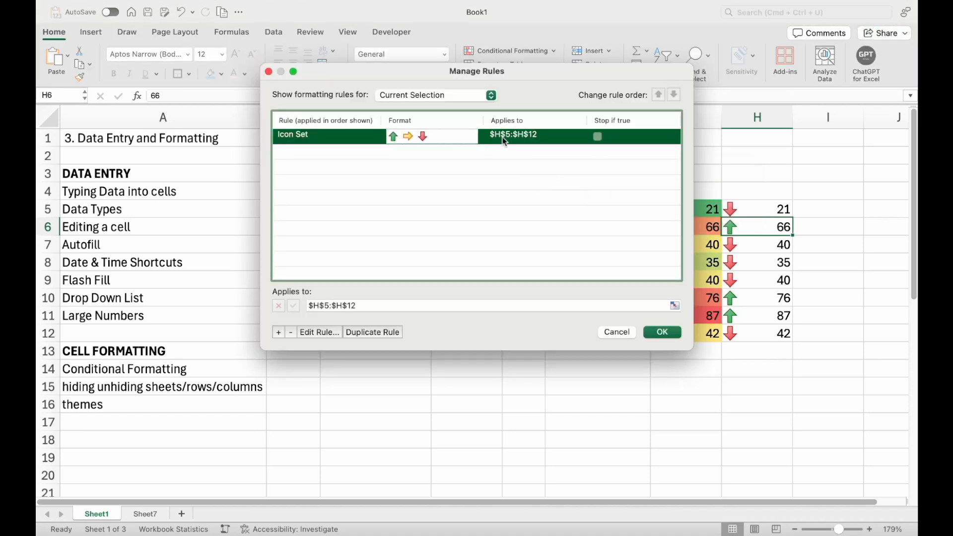
{"action": "left_click", "coordinate": [338, 329]}
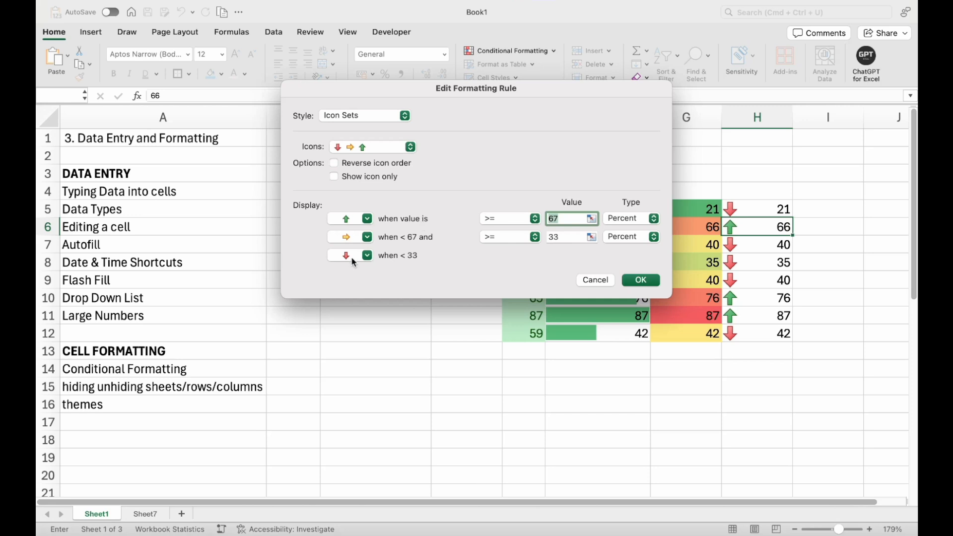
{"action": "left_click", "coordinate": [599, 282]}
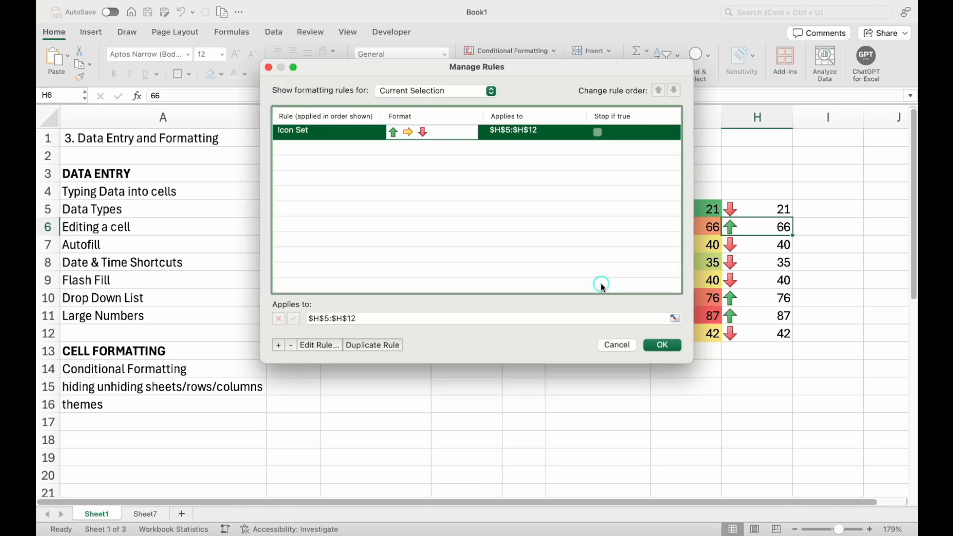
{"action": "left_click", "coordinate": [616, 344]}
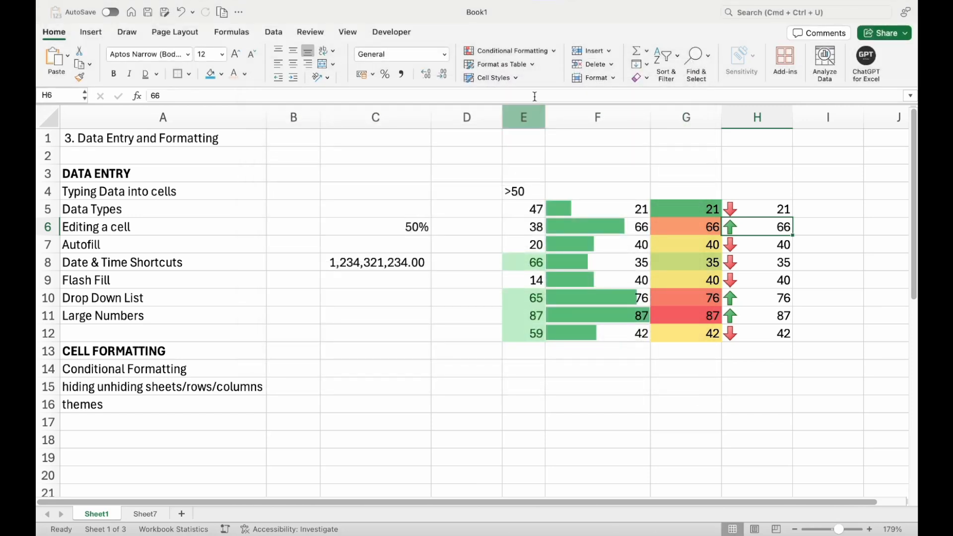
Try the Icon Sets style in a new formatting rule for H6, browse the available icons, and cancel the rule
{"action": "left_click", "coordinate": [549, 52]}
{"action": "left_click", "coordinate": [576, 155]}
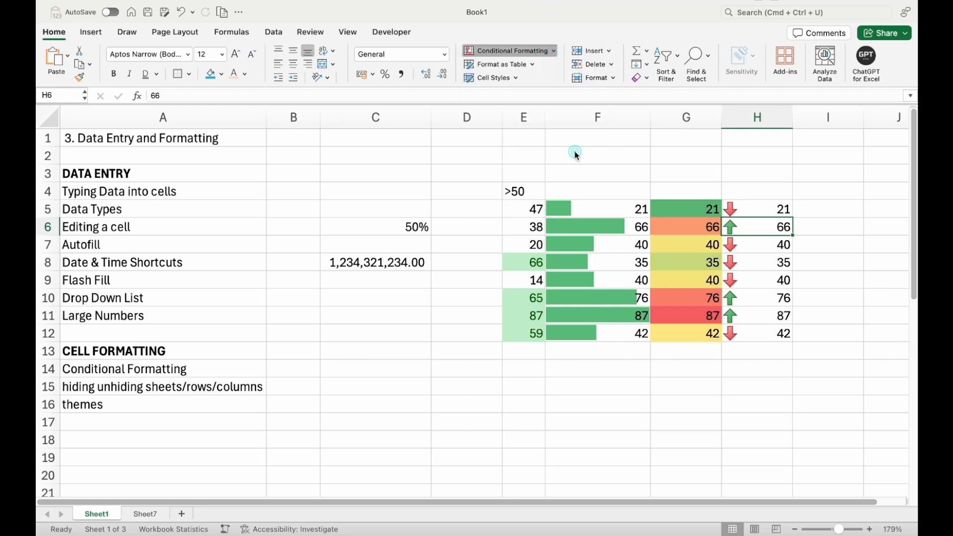
{"action": "left_click_drag", "start_coordinate": [538, 103], "coordinate": [429, 111]}
{"action": "left_click", "coordinate": [365, 139]}
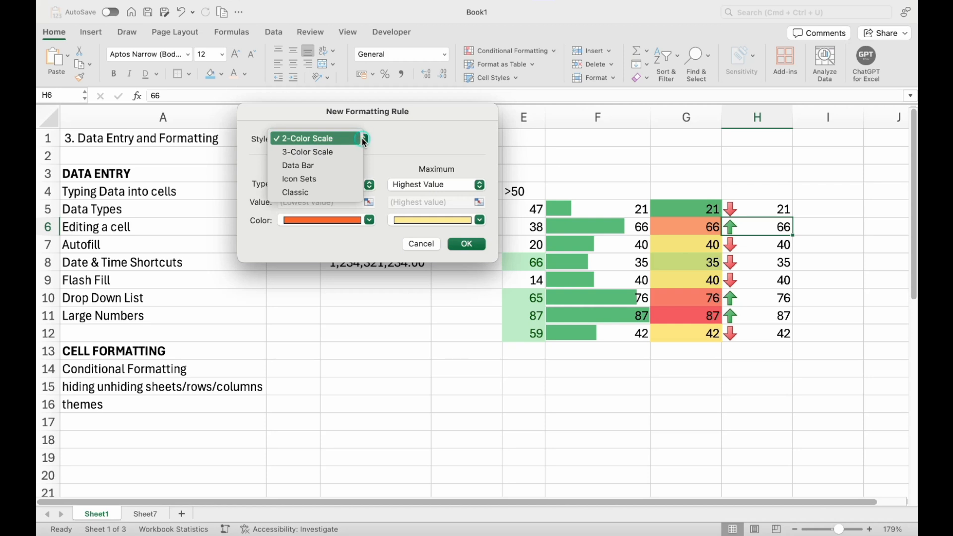
{"action": "left_click", "coordinate": [317, 178]}
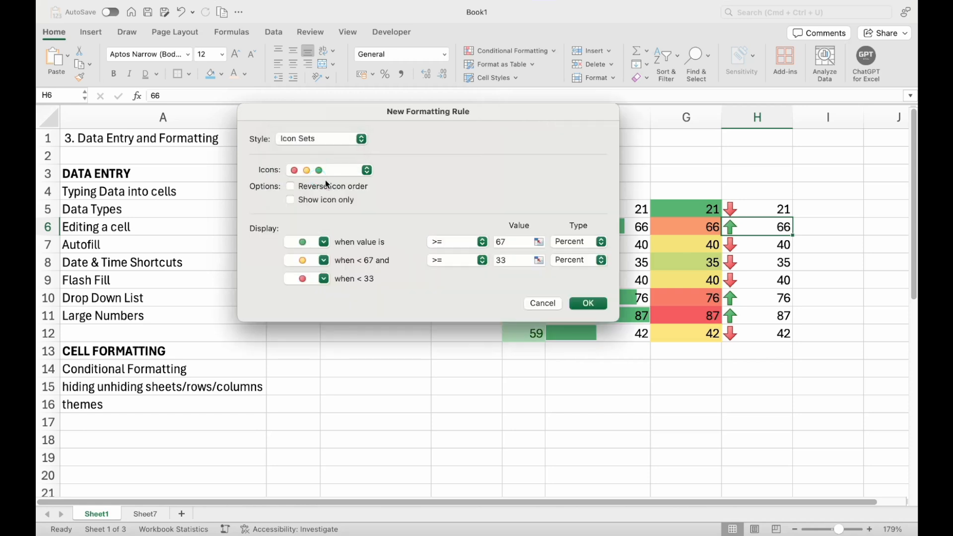
{"action": "left_click", "coordinate": [322, 243]}
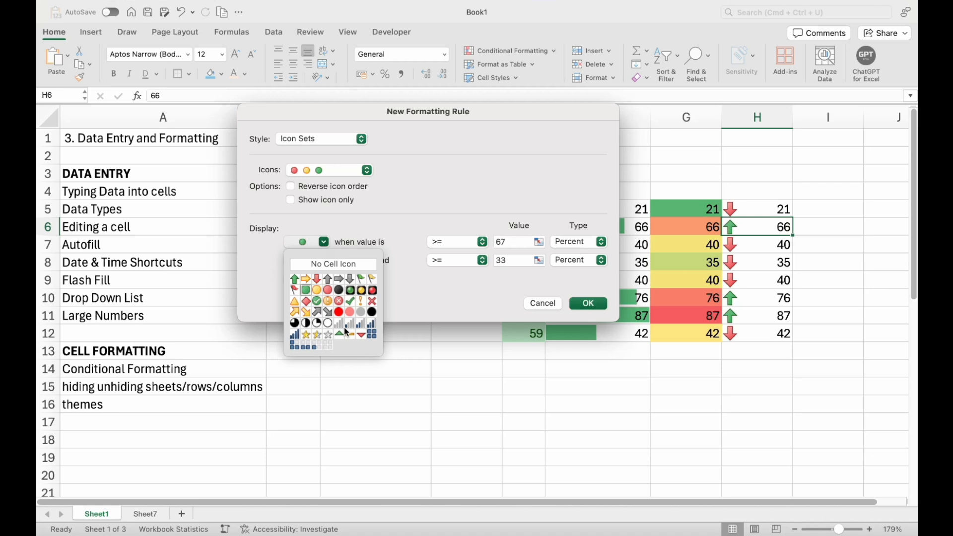
{"action": "left_click", "coordinate": [454, 303]}
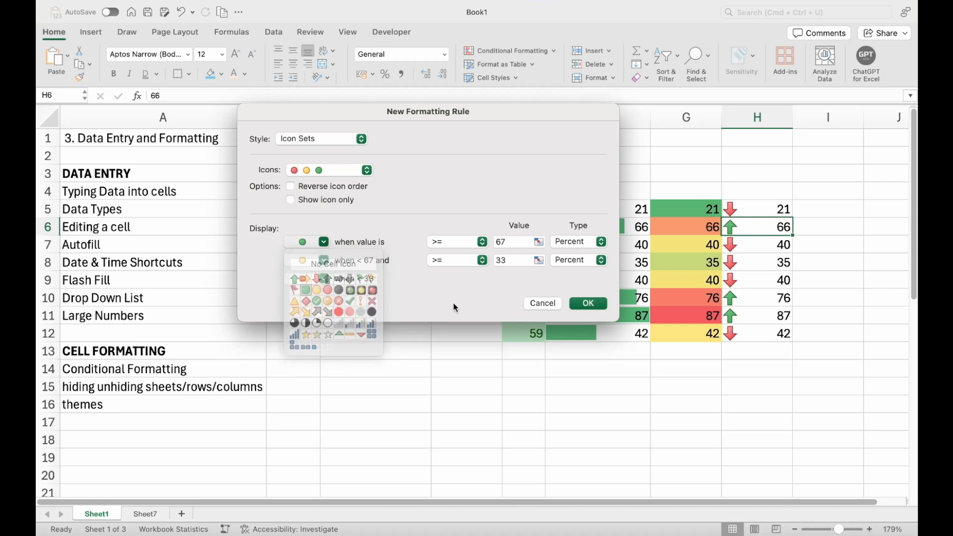
{"action": "left_click", "coordinate": [536, 307]}
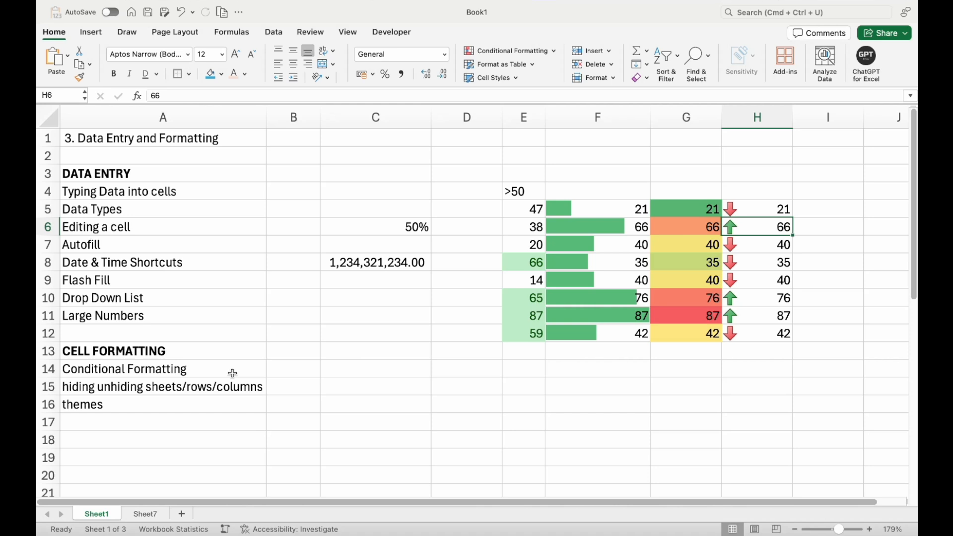
Hide the empty row 17 below the topic list
{"action": "left_click", "coordinate": [231, 389]}
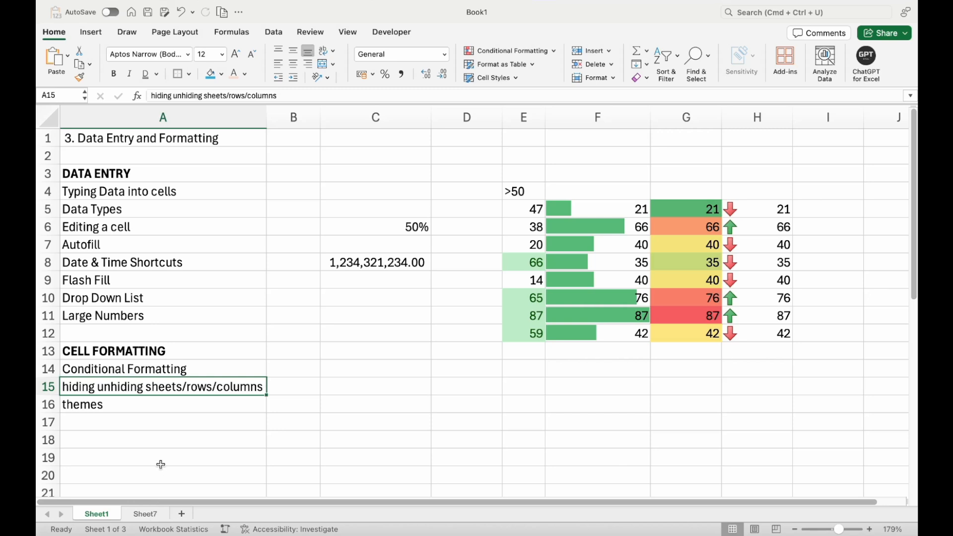
{"action": "right_click", "coordinate": [50, 422]}
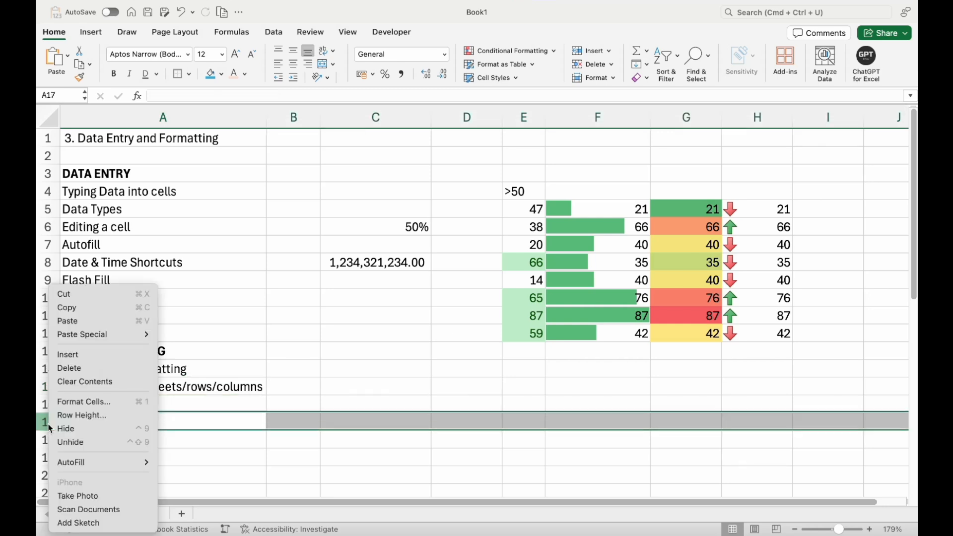
{"action": "left_click", "coordinate": [100, 429]}
{"action": "left_click", "coordinate": [116, 392]}
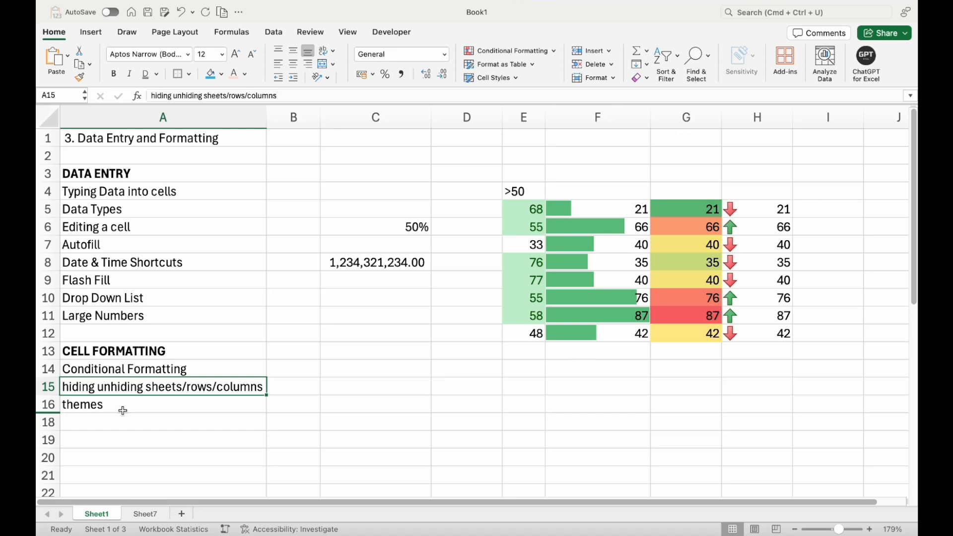
Try to unhide row 17 with only row 16 selected
{"action": "right_click", "coordinate": [49, 404]}
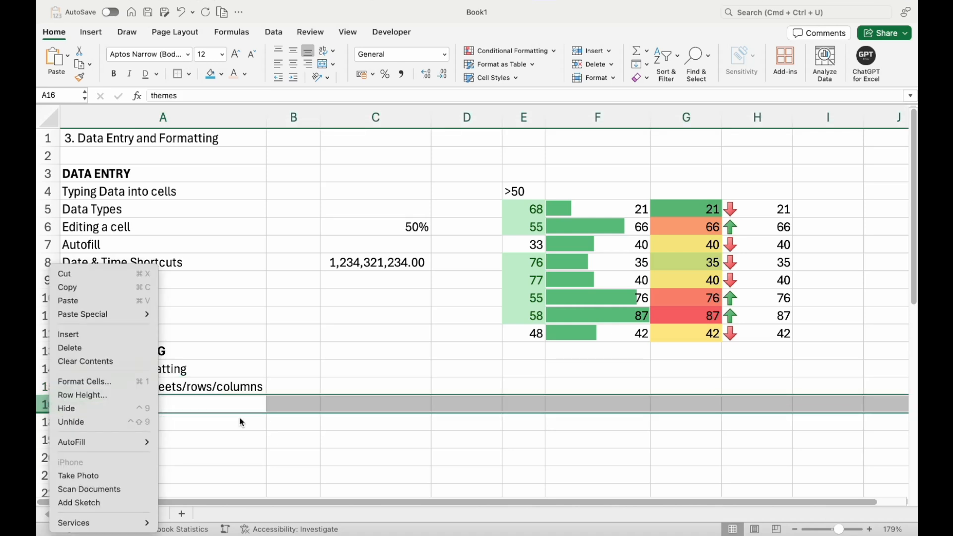
{"action": "left_click", "coordinate": [106, 422]}
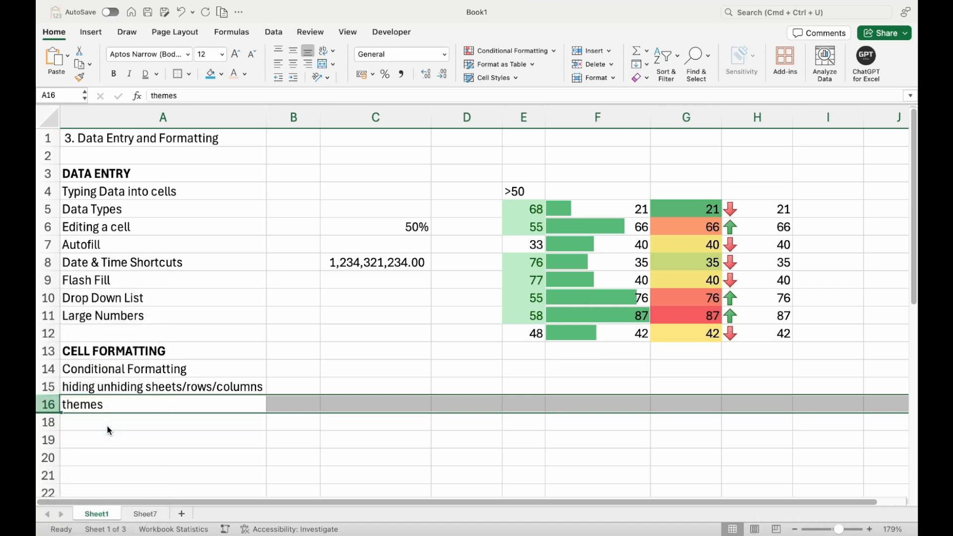
Unhide row 17 with the neighbouring rows 16 and 18 selected together
{"action": "left_click", "coordinate": [48, 403]}
{"action": "left_click_drag", "start_coordinate": [49, 403], "coordinate": [48, 421]}
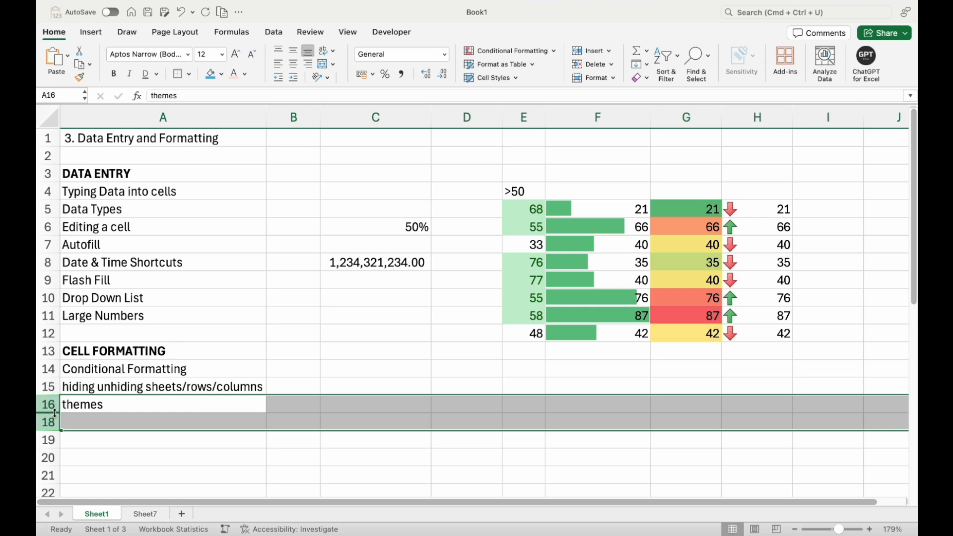
{"action": "right_click", "coordinate": [50, 404]}
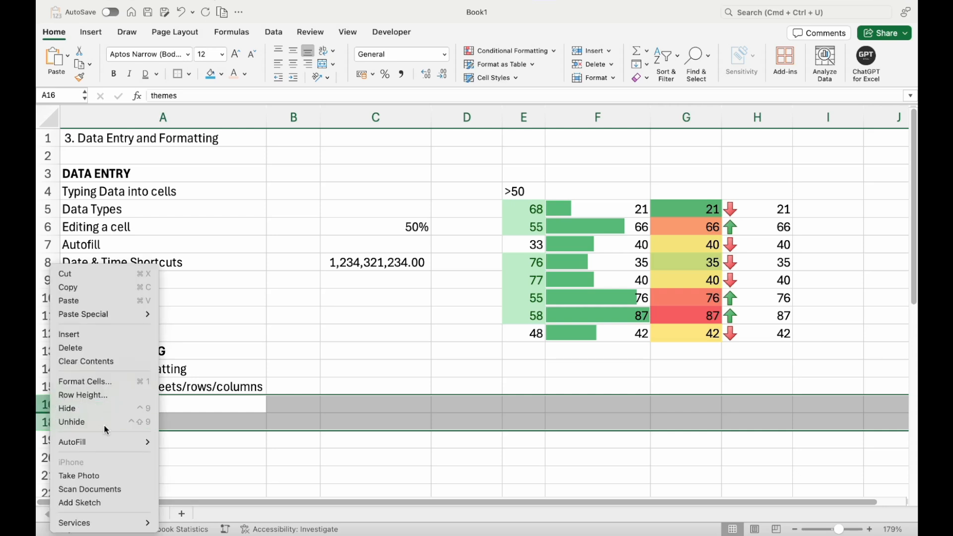
{"action": "left_click", "coordinate": [103, 423]}
{"action": "left_click", "coordinate": [53, 407]}
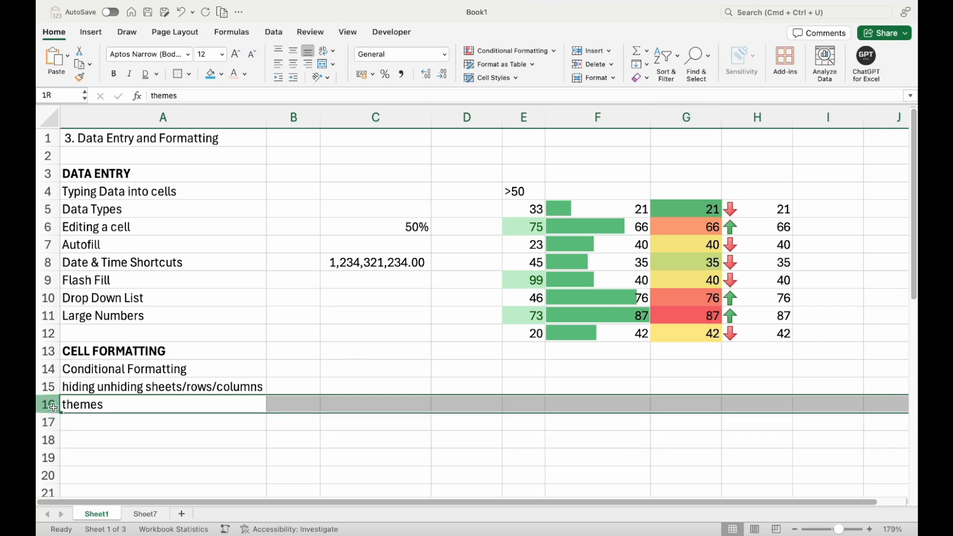
{"action": "left_click", "coordinate": [53, 424]}
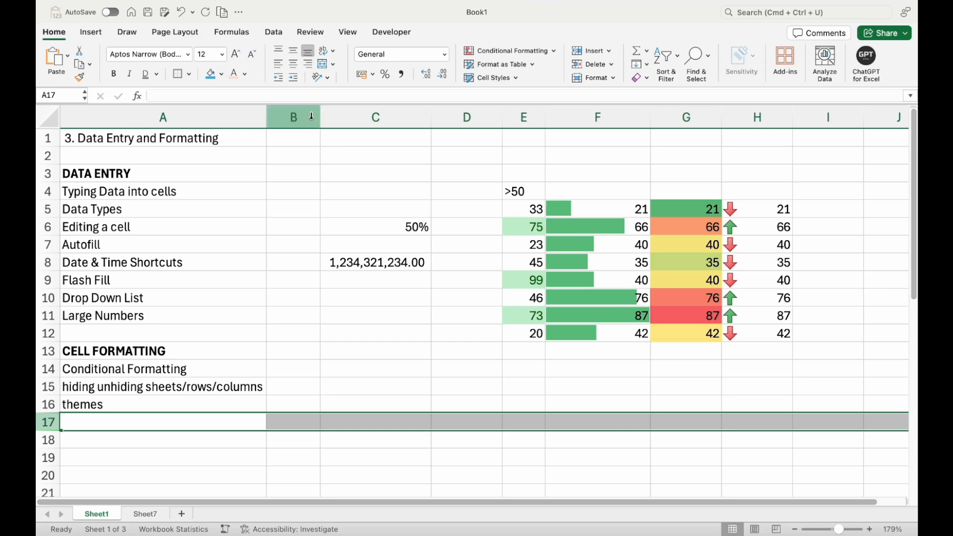
Hide column C, and try to unhide it with only column D selected
{"action": "right_click", "coordinate": [379, 113]}
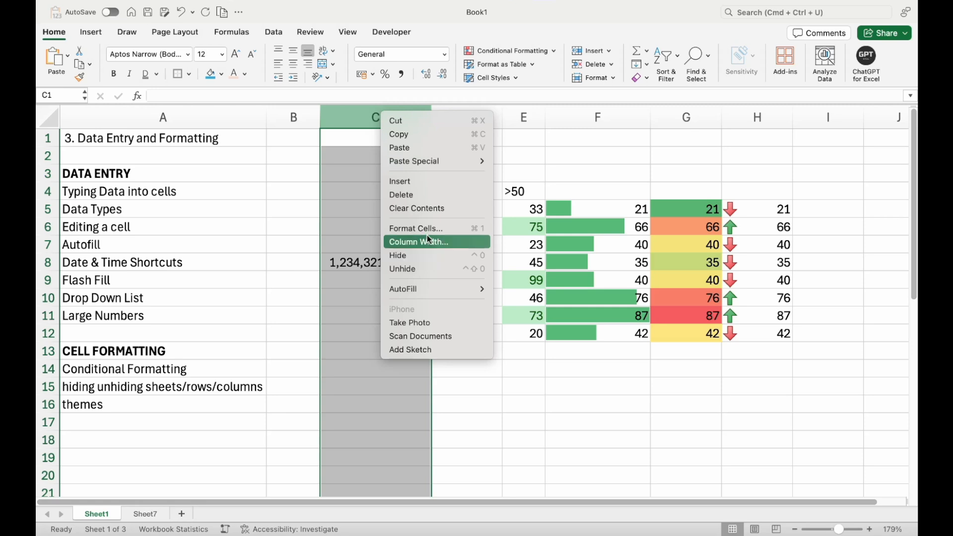
{"action": "left_click", "coordinate": [427, 255]}
{"action": "left_click", "coordinate": [373, 117]}
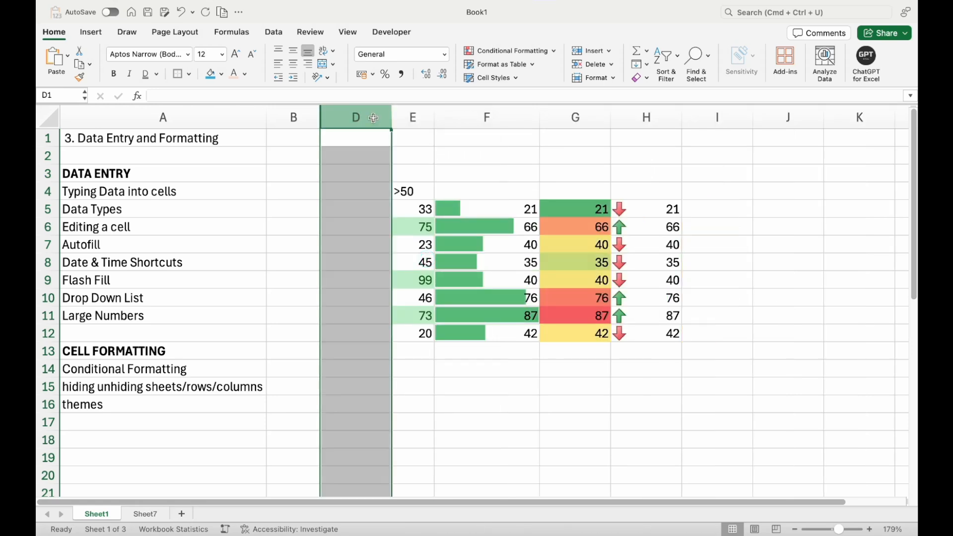
{"action": "right_click", "coordinate": [373, 117]}
{"action": "left_click", "coordinate": [427, 275]}
Unhide column C with the neighbouring columns B and D selected together
{"action": "left_click_drag", "start_coordinate": [298, 117], "coordinate": [324, 117]}
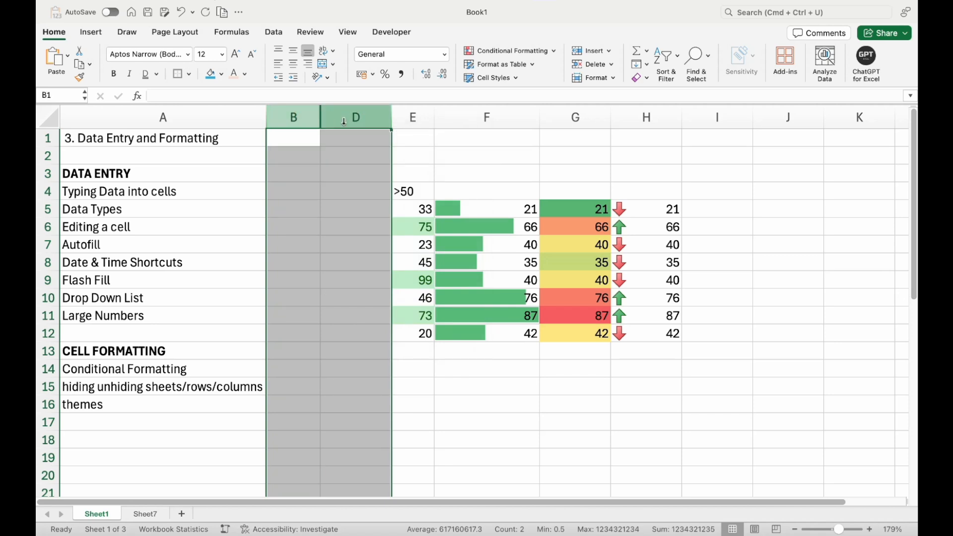
{"action": "right_click", "coordinate": [343, 118]}
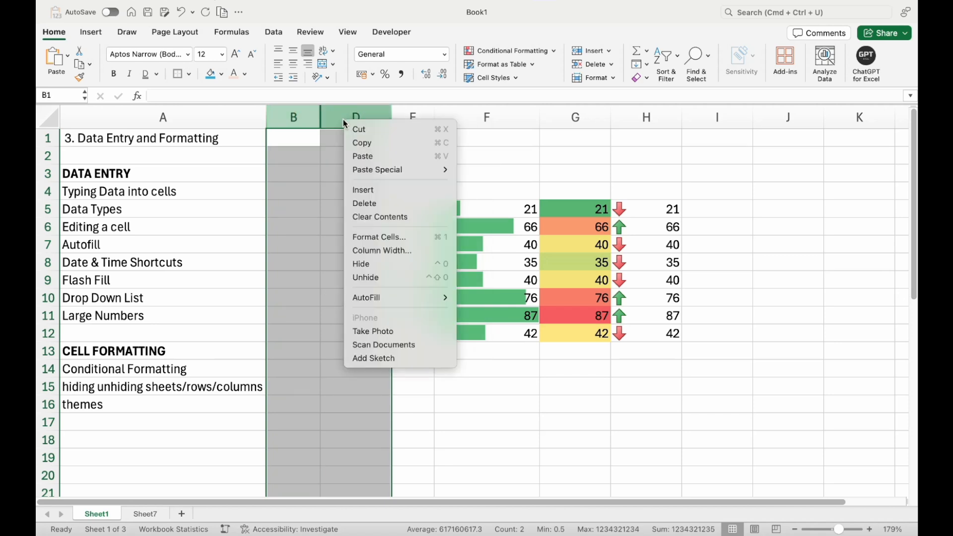
{"action": "left_click", "coordinate": [385, 278]}
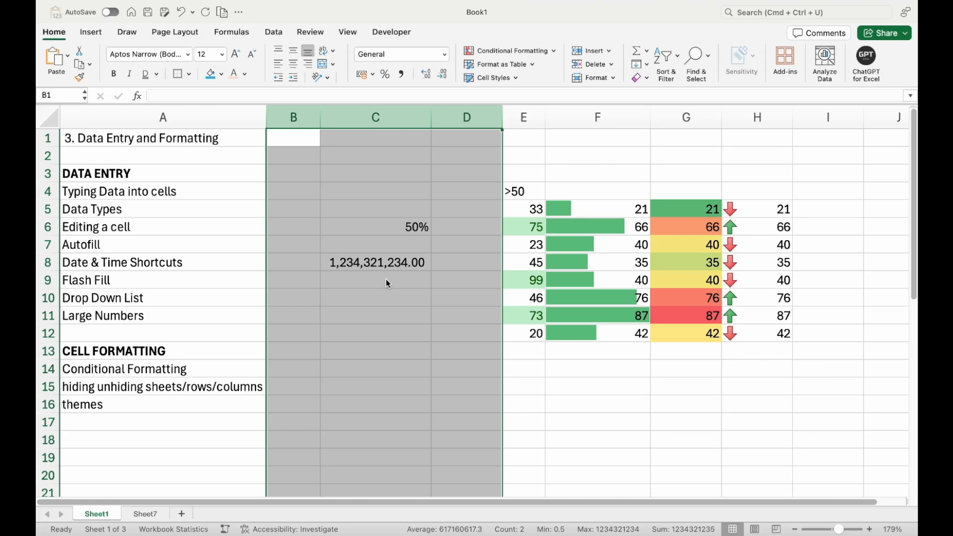
{"action": "left_click", "coordinate": [385, 280]}
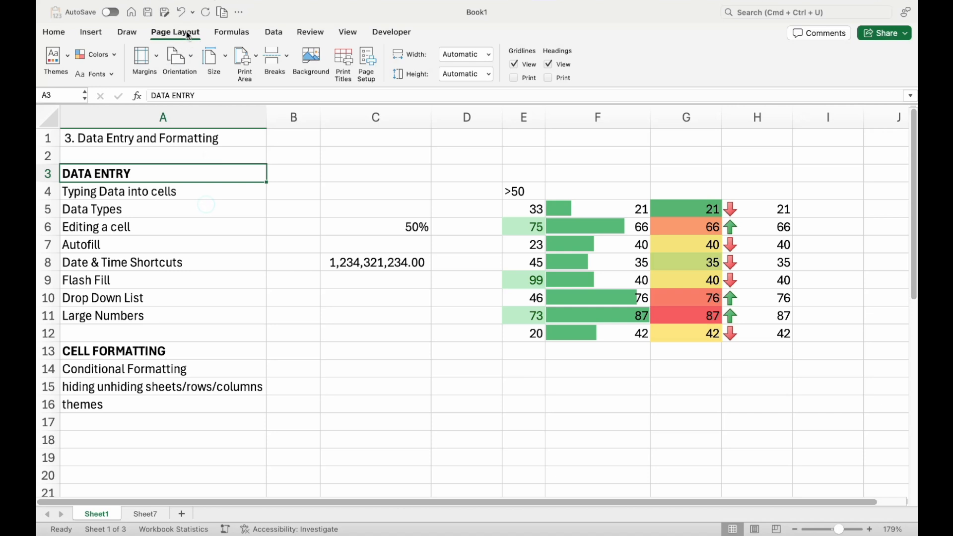
Browse the theme fonts and the gallery of built-in themes, and apply the Badge theme to the workbook
{"action": "left_click", "coordinate": [177, 33]}
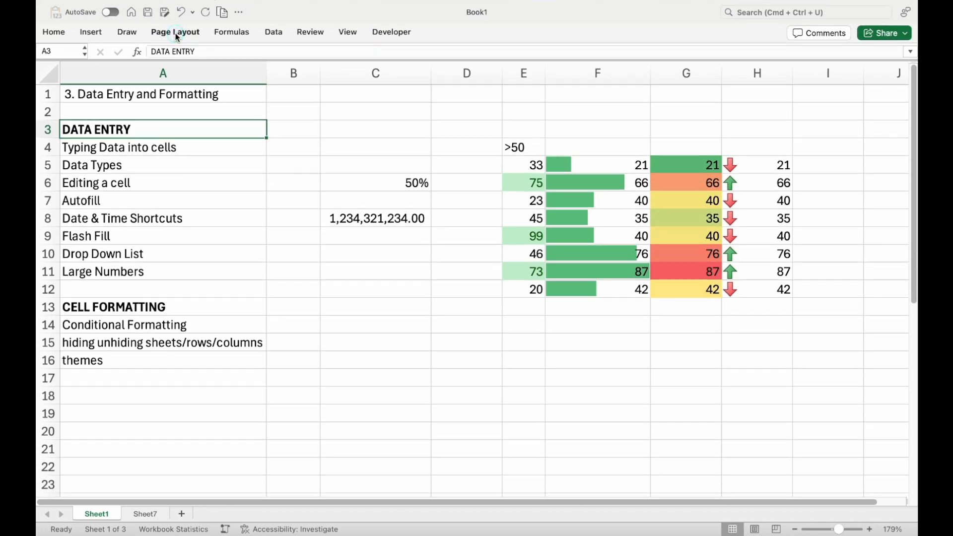
{"action": "left_click", "coordinate": [174, 33]}
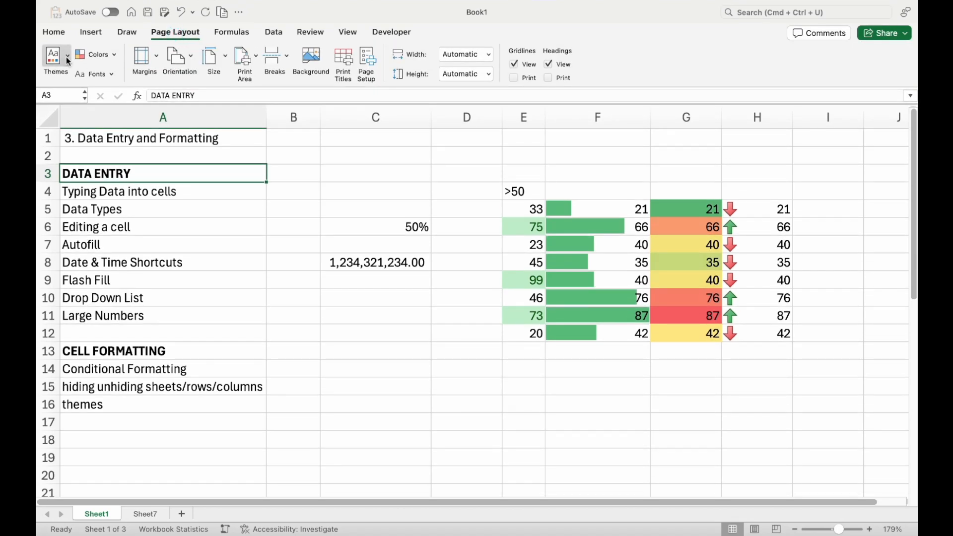
{"action": "left_click", "coordinate": [112, 54]}
{"action": "left_click", "coordinate": [112, 74]}
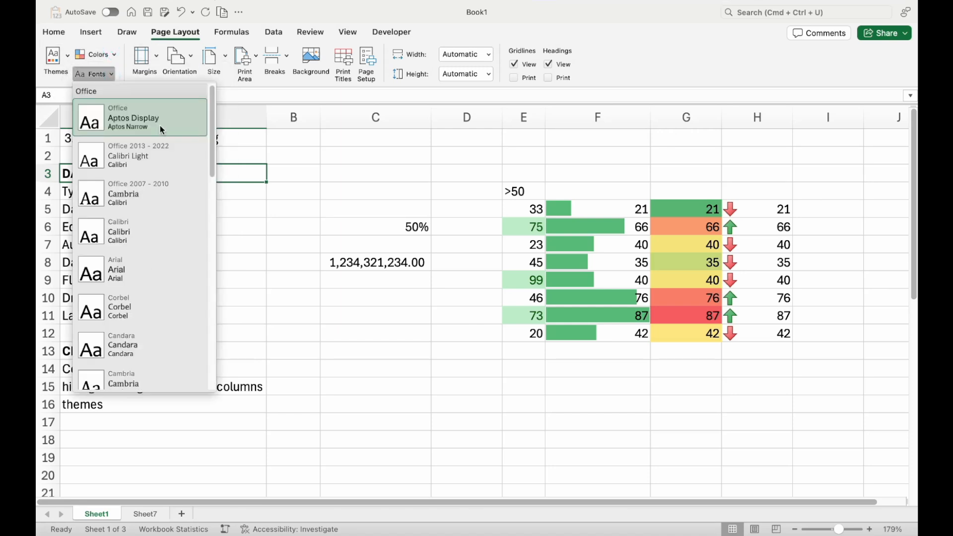
{"action": "left_click", "coordinate": [276, 264]}
{"action": "left_click", "coordinate": [66, 62]}
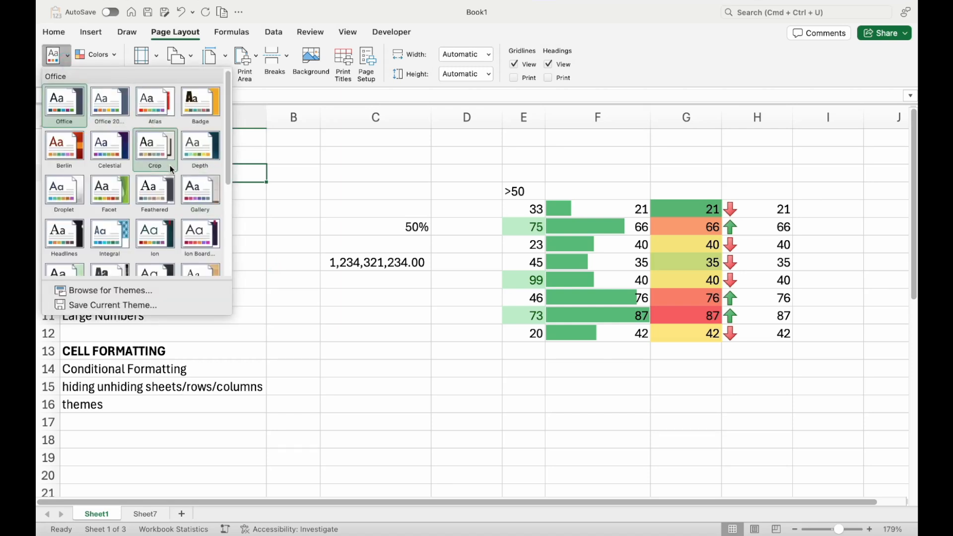
{"action": "scroll", "coordinate": [164, 158], "scroll_direction": "down", "scroll_amount": 5}
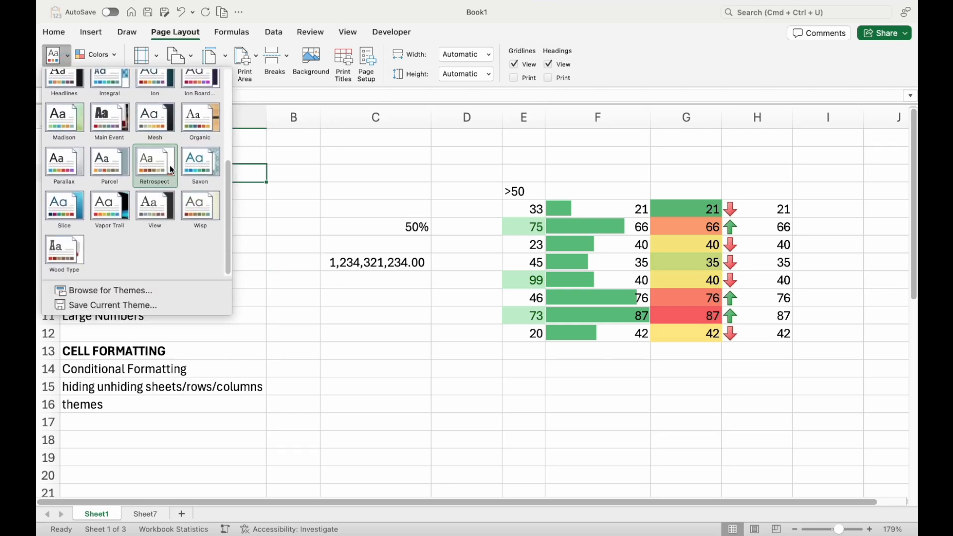
{"action": "scroll", "coordinate": [170, 168], "scroll_direction": "up", "scroll_amount": 5}
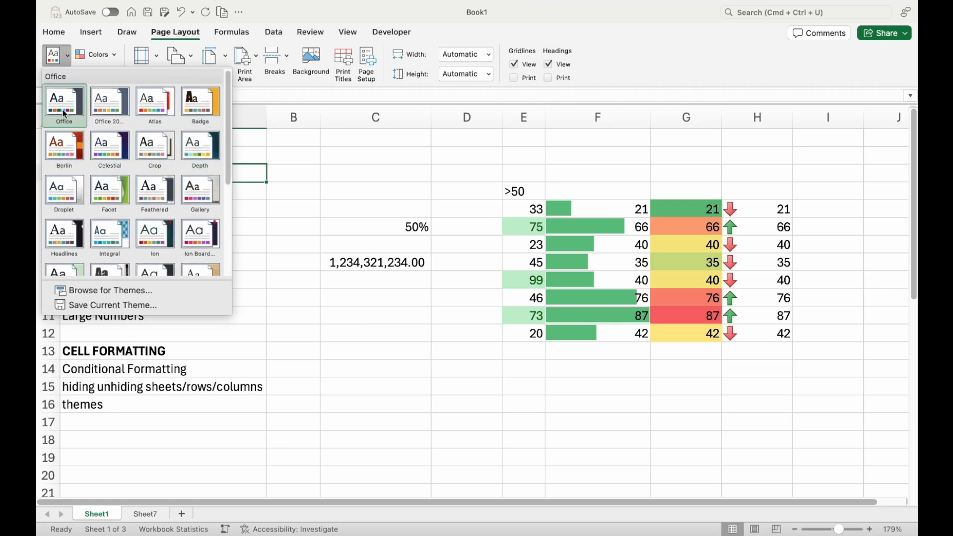
{"action": "left_click", "coordinate": [202, 104]}
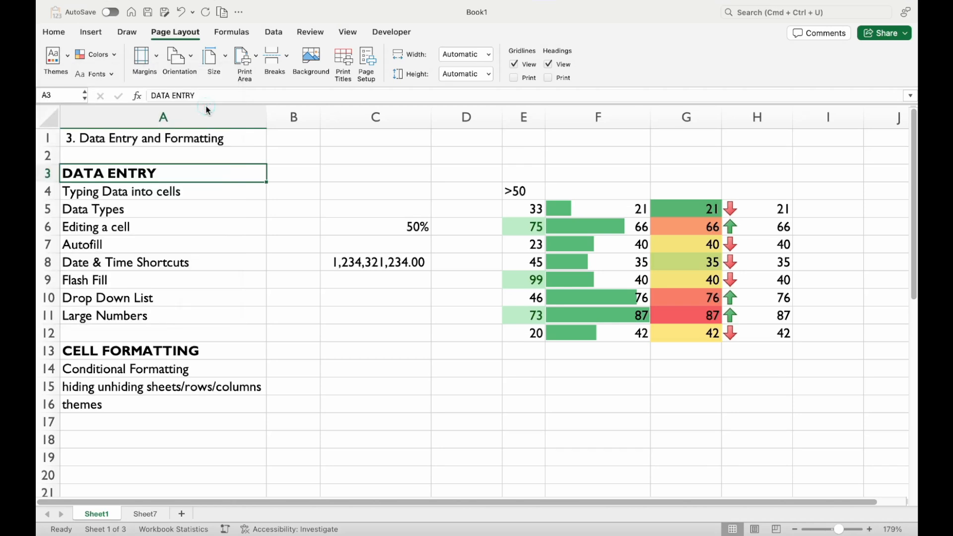
{"action": "left_click", "coordinate": [249, 258]}
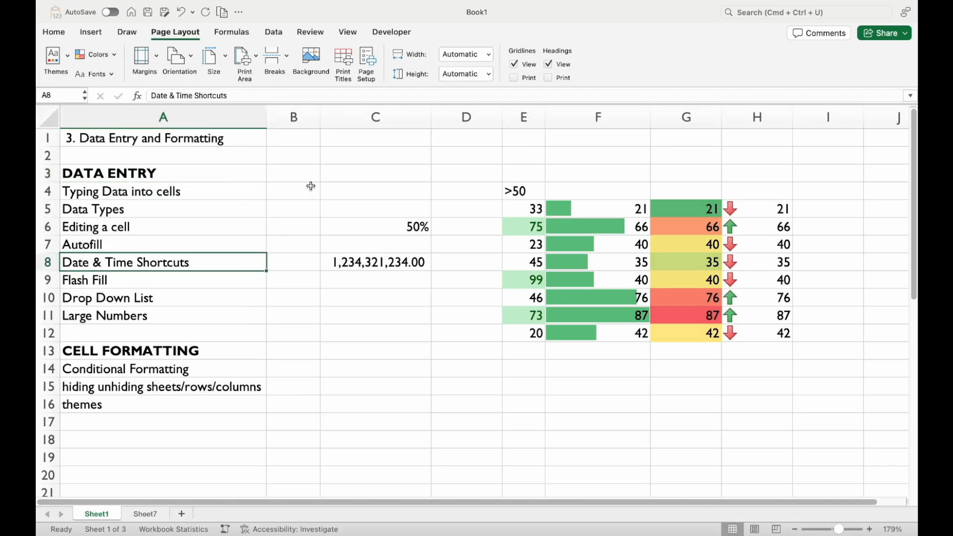
Examine the themed text in columns A and C, and browse the available theme color sets without choosing one
{"action": "left_click_drag", "start_coordinate": [214, 138], "coordinate": [237, 392]}
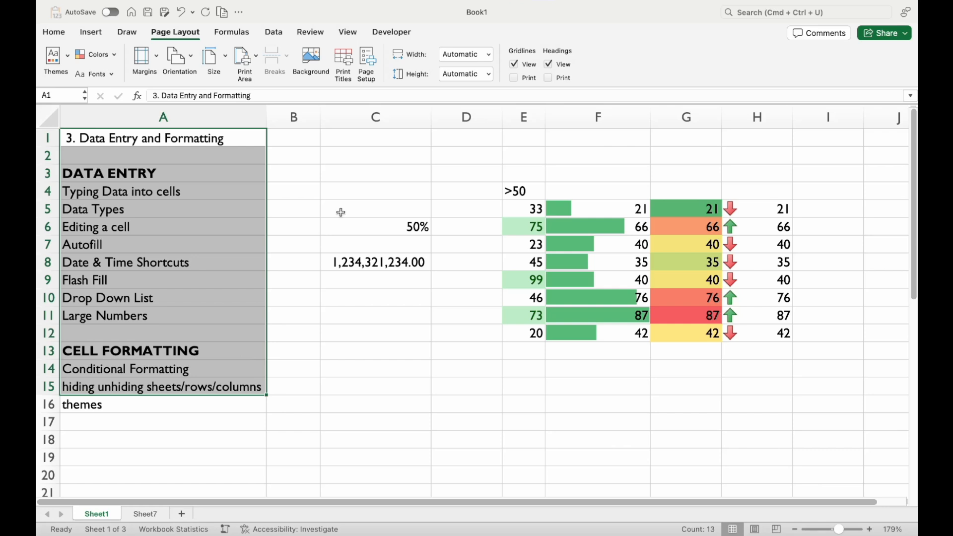
{"action": "left_click_drag", "start_coordinate": [338, 170], "coordinate": [363, 317]}
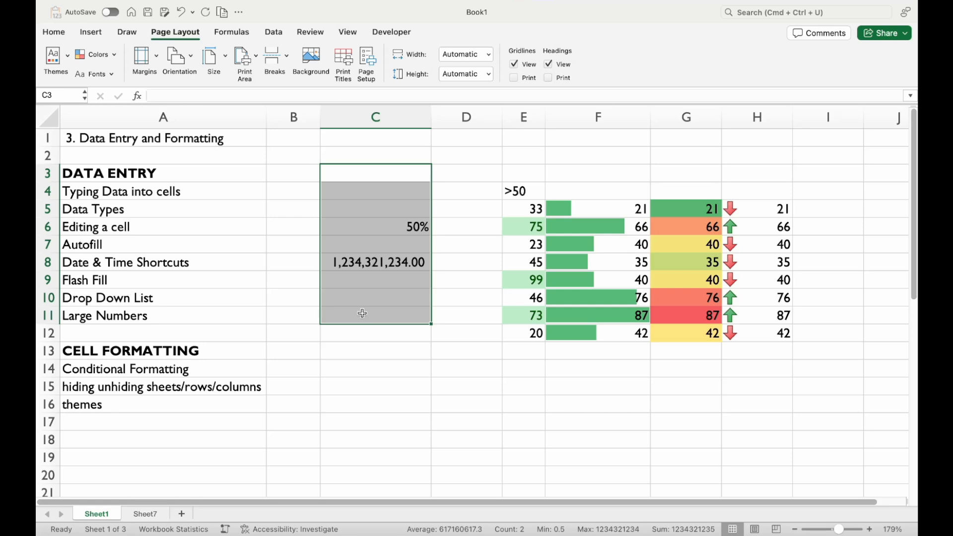
{"action": "left_click", "coordinate": [362, 314]}
{"action": "left_click", "coordinate": [110, 59]}
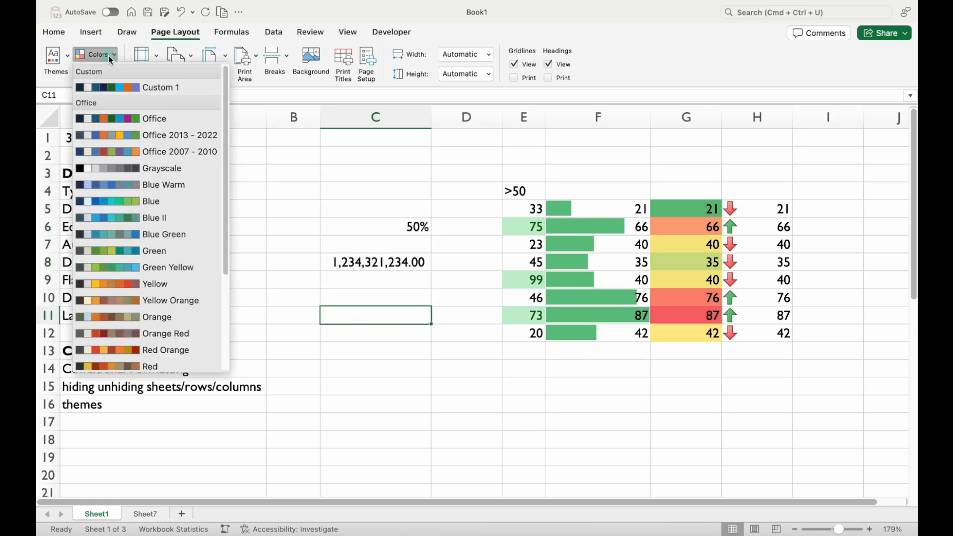
{"action": "scroll", "coordinate": [187, 201], "scroll_direction": "down", "scroll_amount": 5}
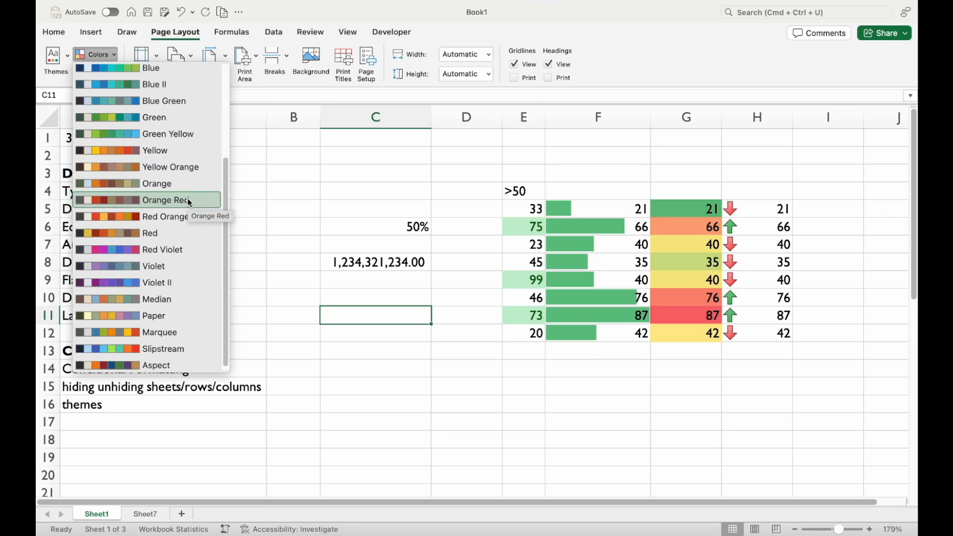
{"action": "scroll", "coordinate": [187, 201], "scroll_direction": "up", "scroll_amount": 5}
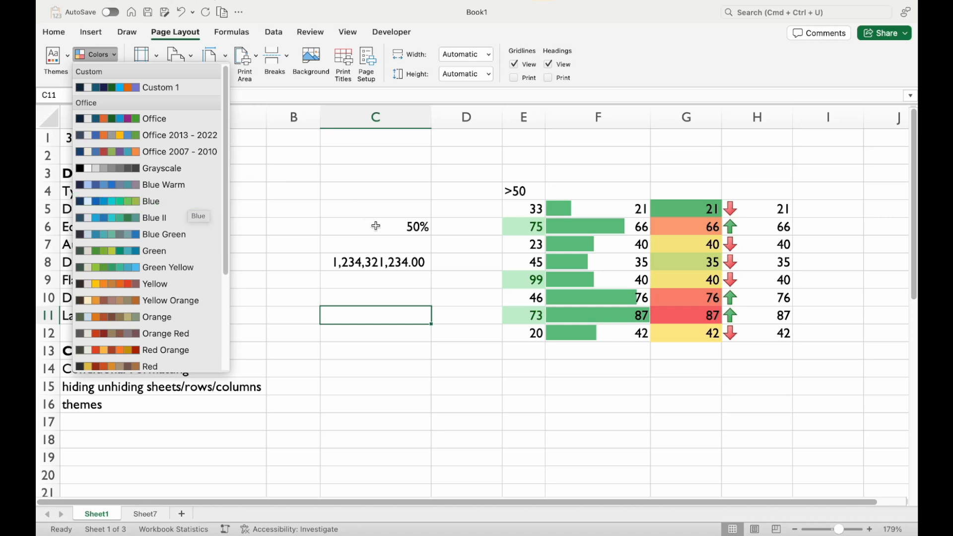
{"action": "left_click", "coordinate": [354, 184]}
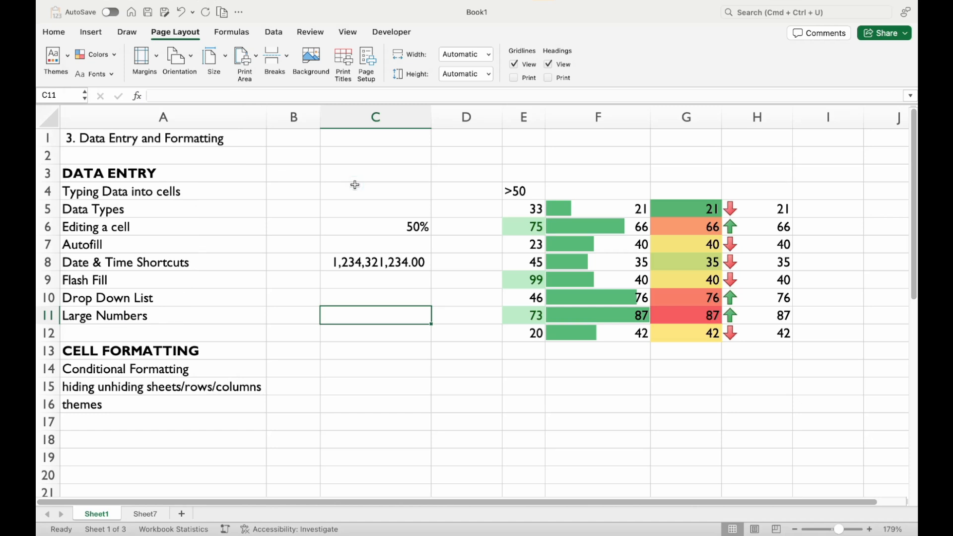
Apply the default Office theme to the workbook, and check the text in column A
{"action": "left_click", "coordinate": [63, 58]}
{"action": "left_click", "coordinate": [65, 89]}
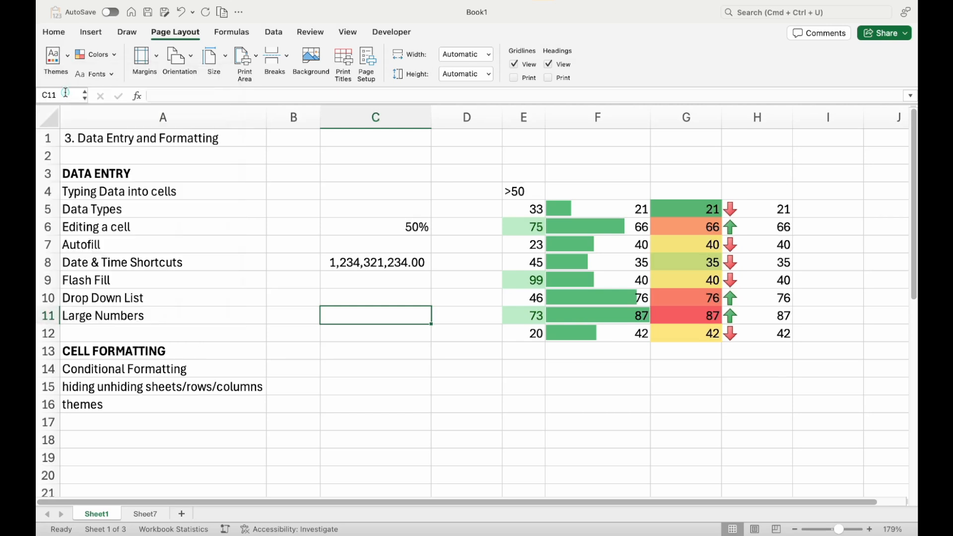
{"action": "left_click", "coordinate": [188, 209]}
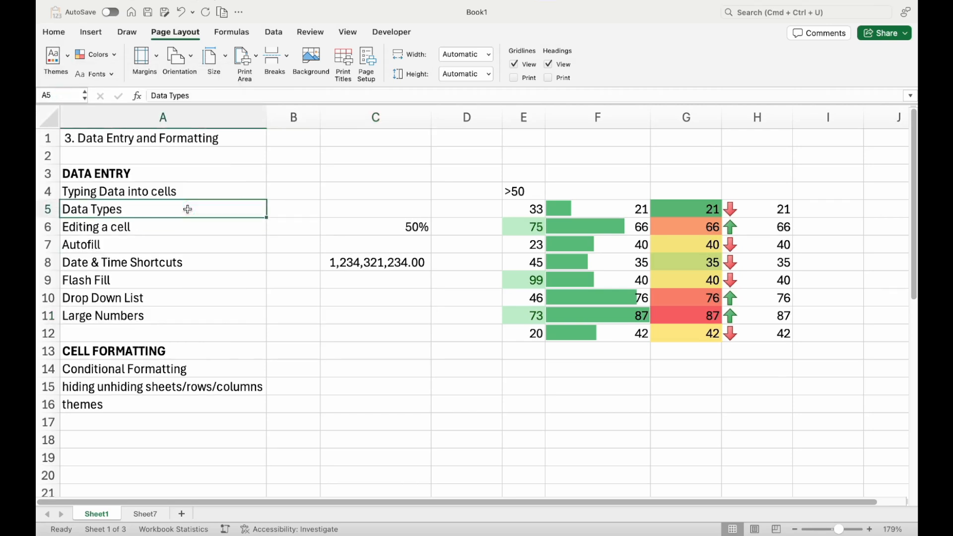
{"action": "left_click", "coordinate": [200, 138]}
{"action": "left_click", "coordinate": [208, 155]}
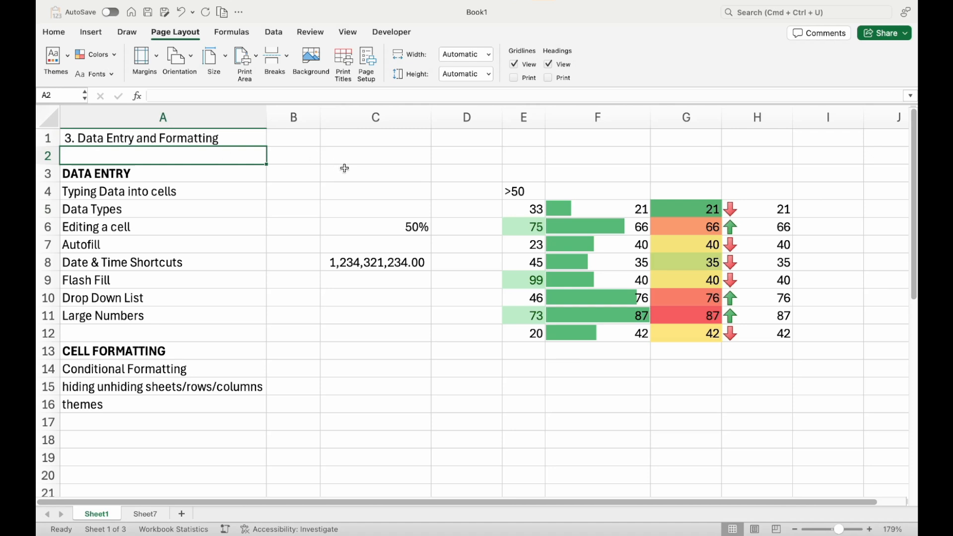